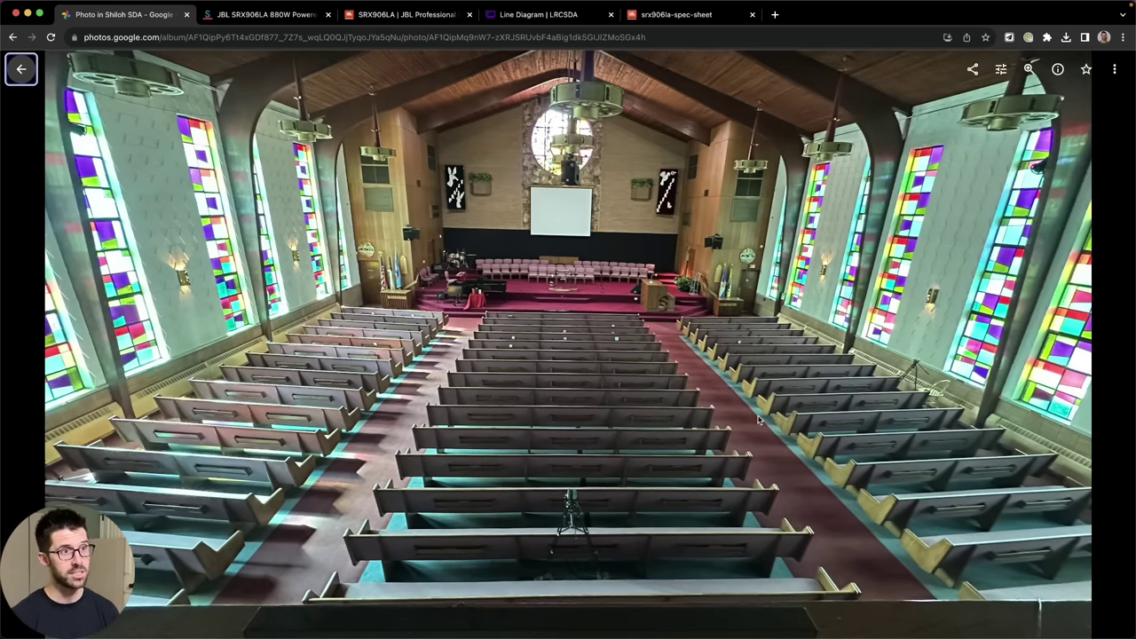
Open the album photo facing the balcony from the stage and outline the balcony and the rear floor area below it.
key(Escape)
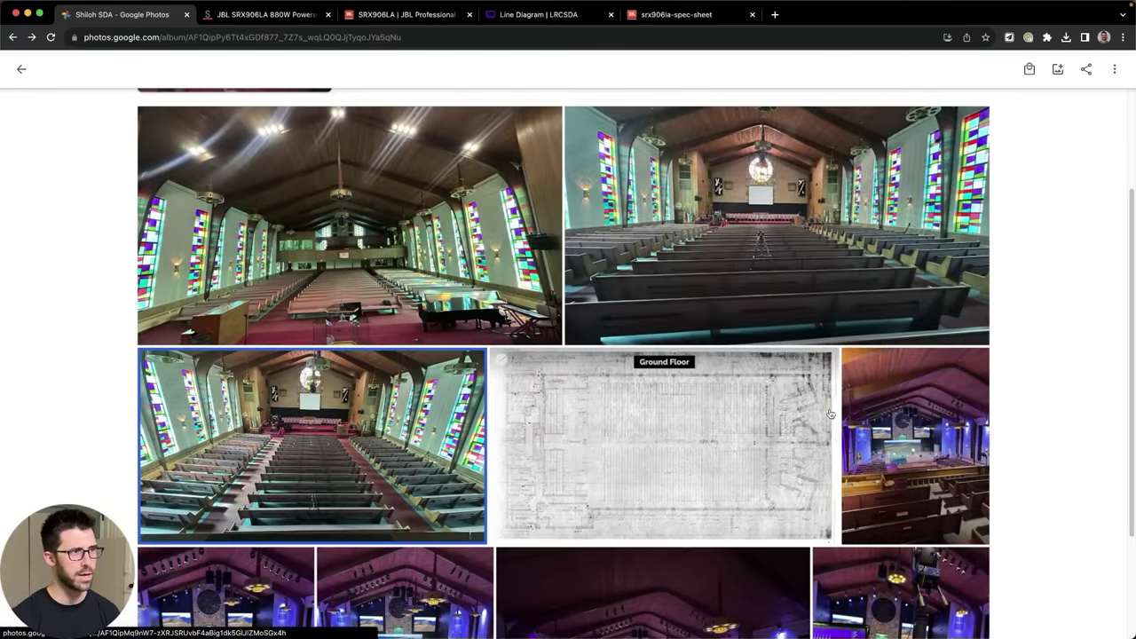
click(383, 274)
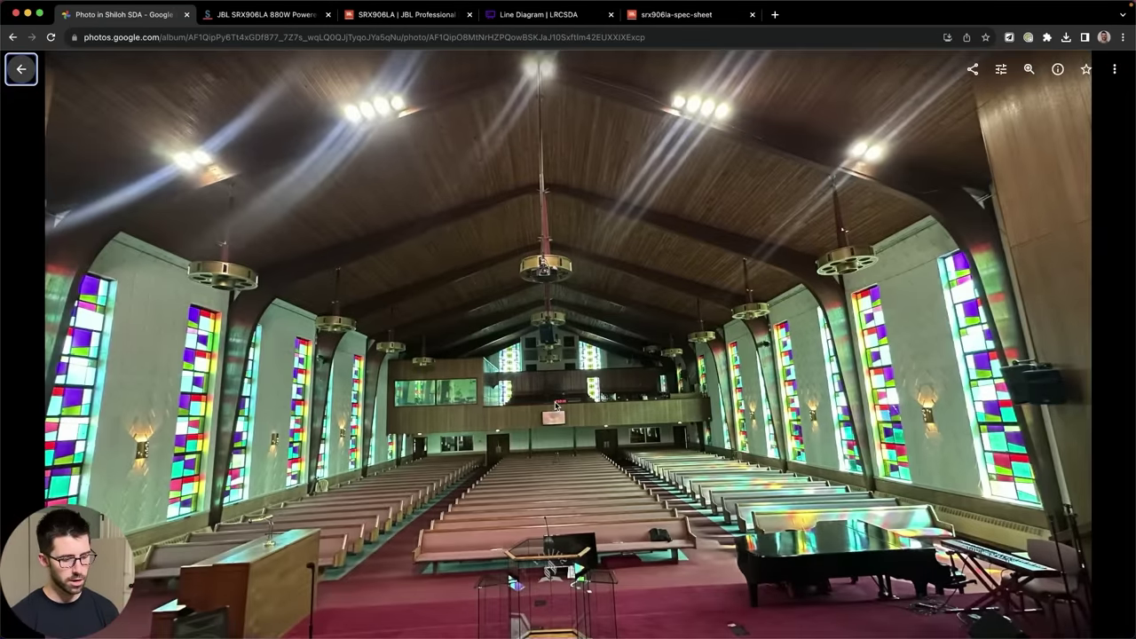
mouse_move(491, 362)
mouse_down()
mouse_move(705, 404)
mouse_move(707, 426)
mouse_up()
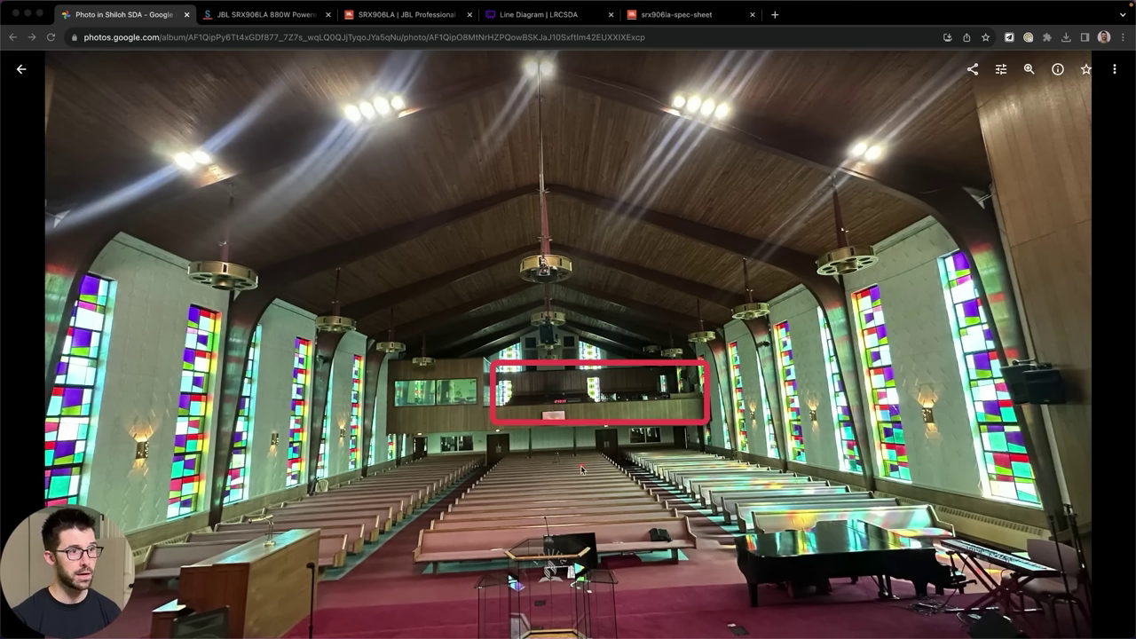
drag(535, 445, 569, 461)
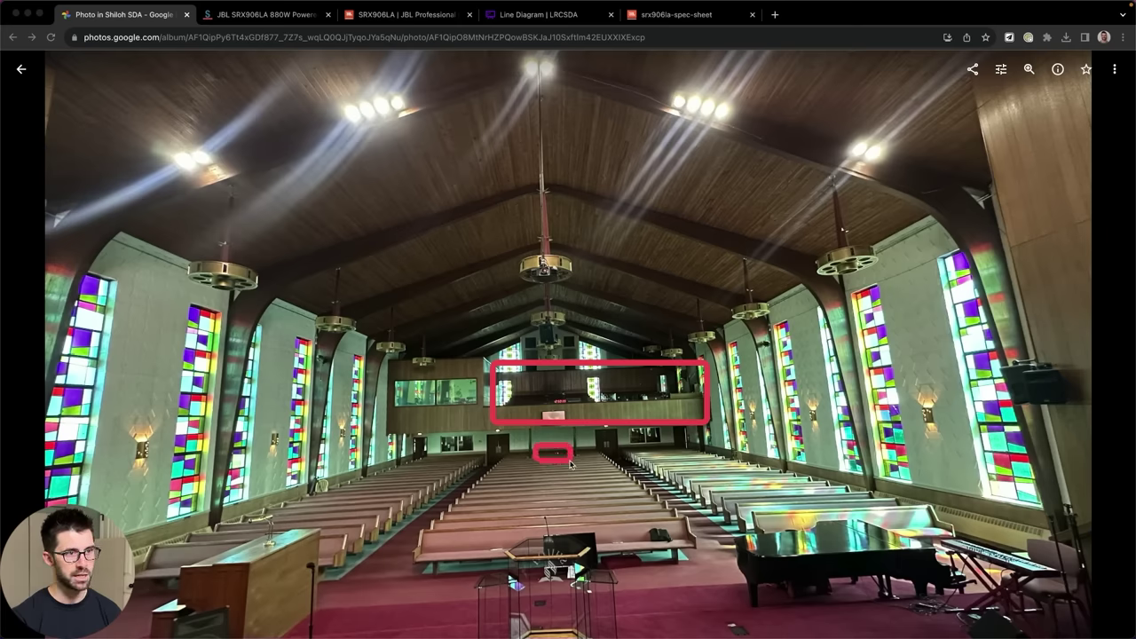
key(Escape)
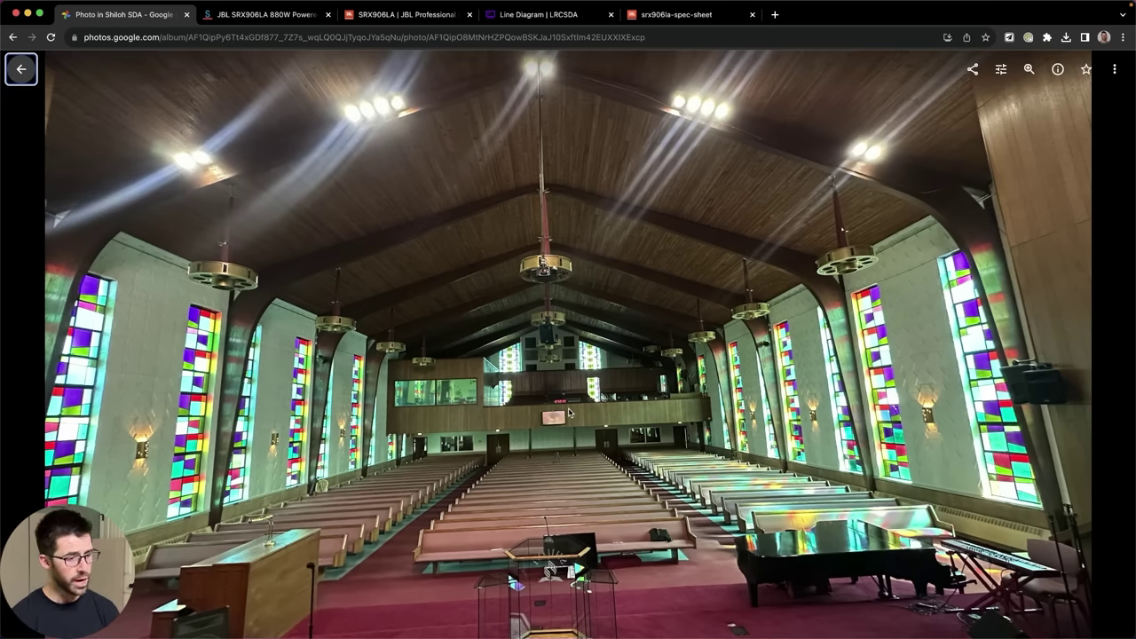
Outline the center hanging chandelier and the ceiling zones on both sides in the photo, and clear the markings.
key(super+shift+a)
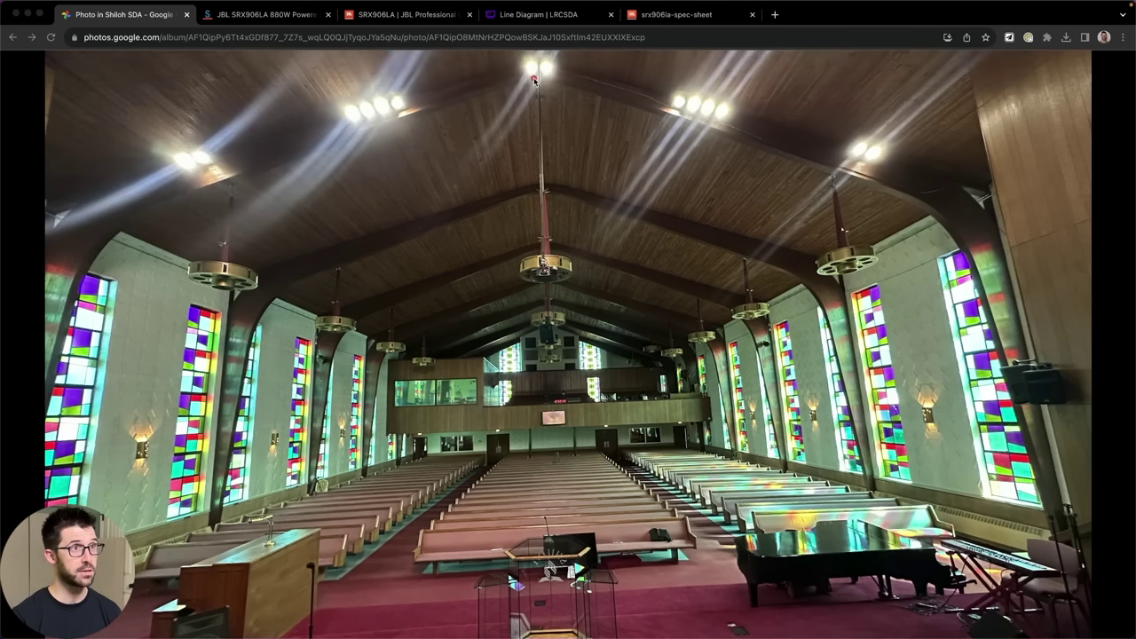
drag(531, 79, 554, 272)
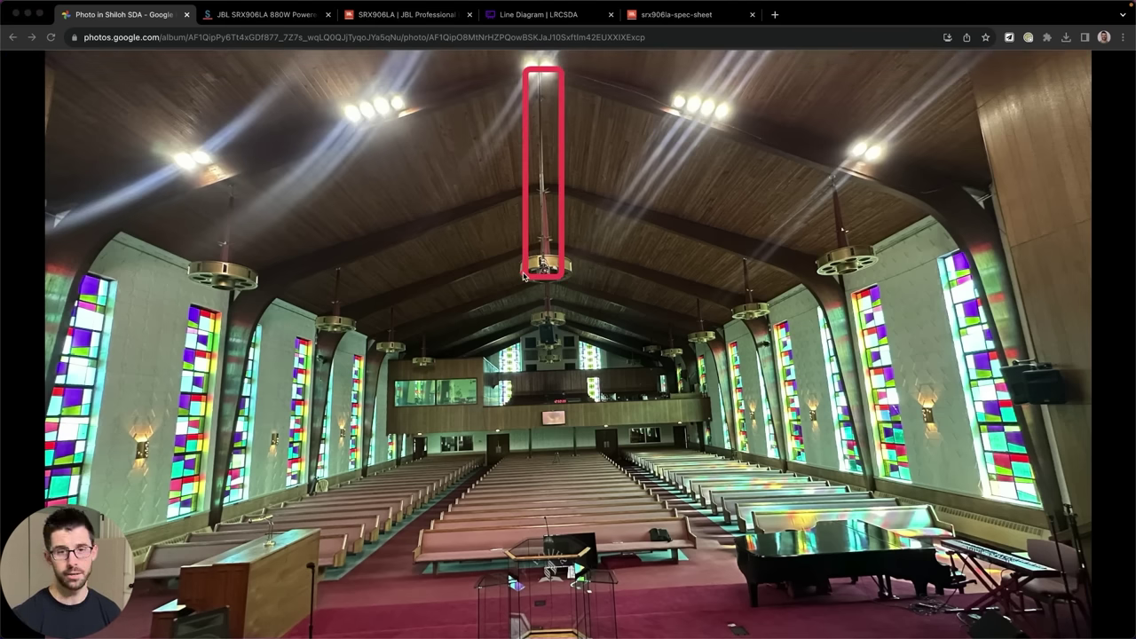
drag(281, 142, 329, 345)
drag(693, 116, 768, 302)
key(Escape)
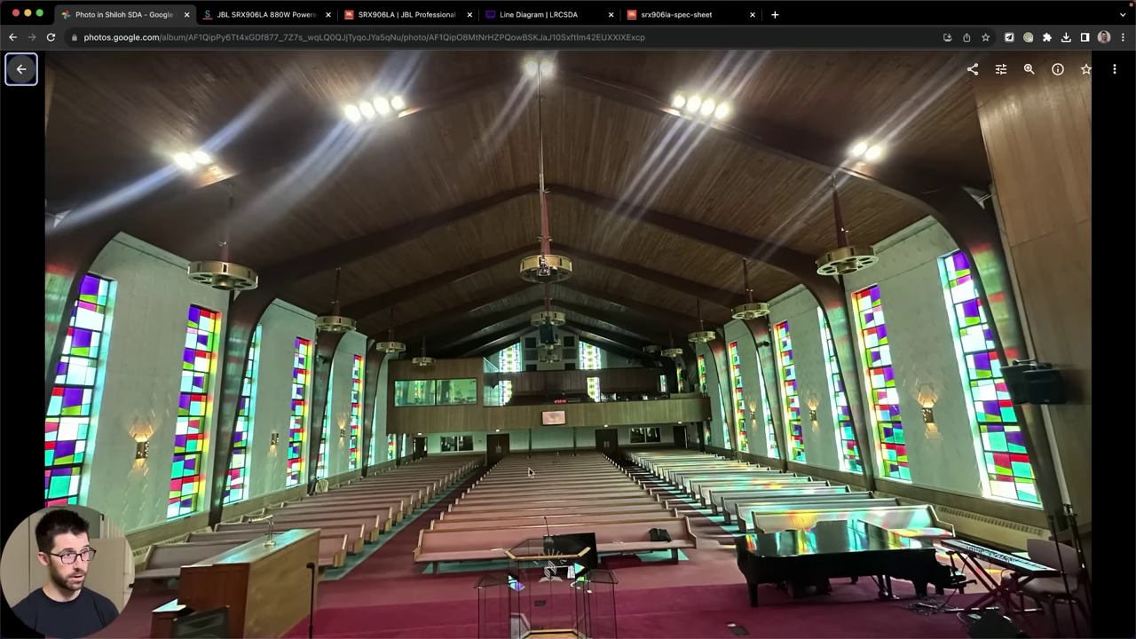
key(ctrl+shift+a)
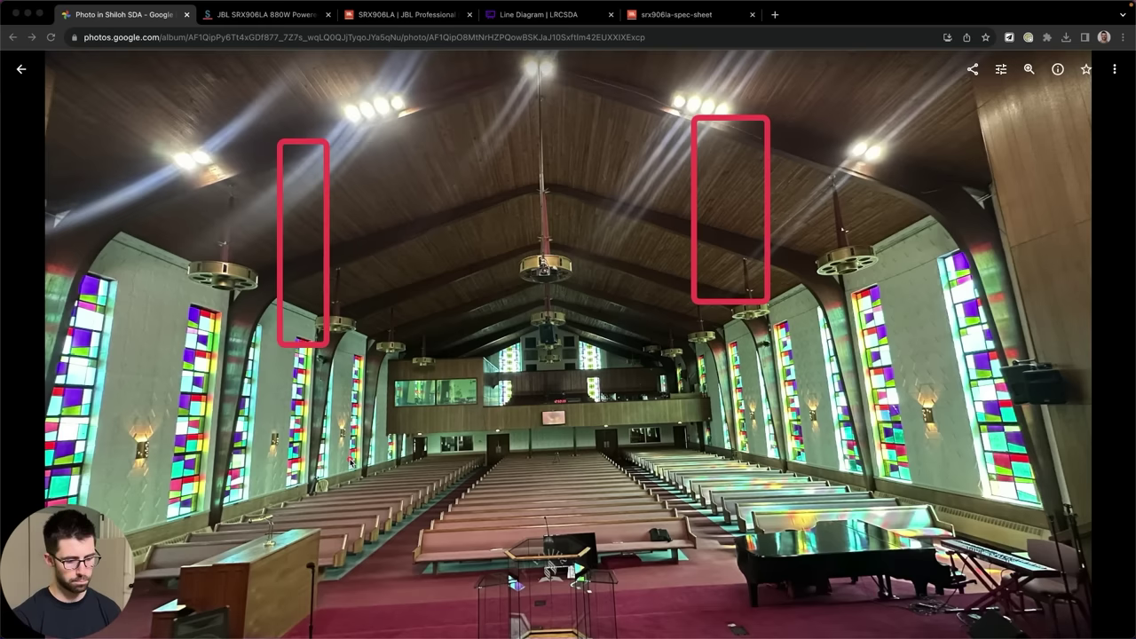
key(Escape)
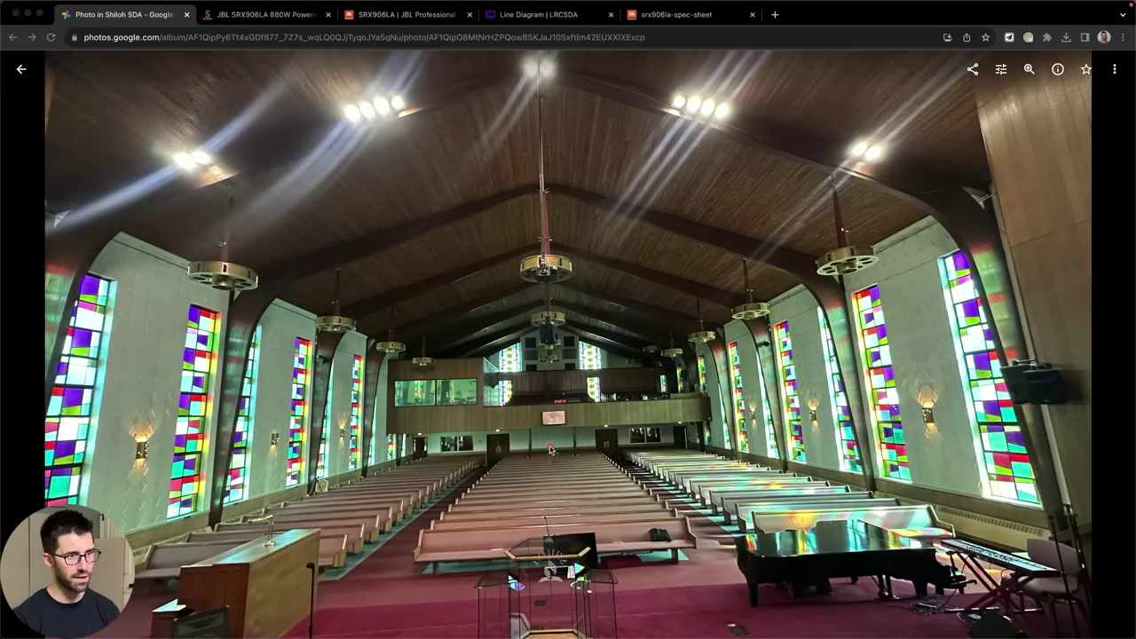
Outline the two halves of the main-floor pew seating in the photo, and clear the markings.
mouse_move(551, 437)
mouse_down()
mouse_move(759, 558)
mouse_move(874, 566)
mouse_up()
drag(260, 422, 545, 601)
key(Escape)
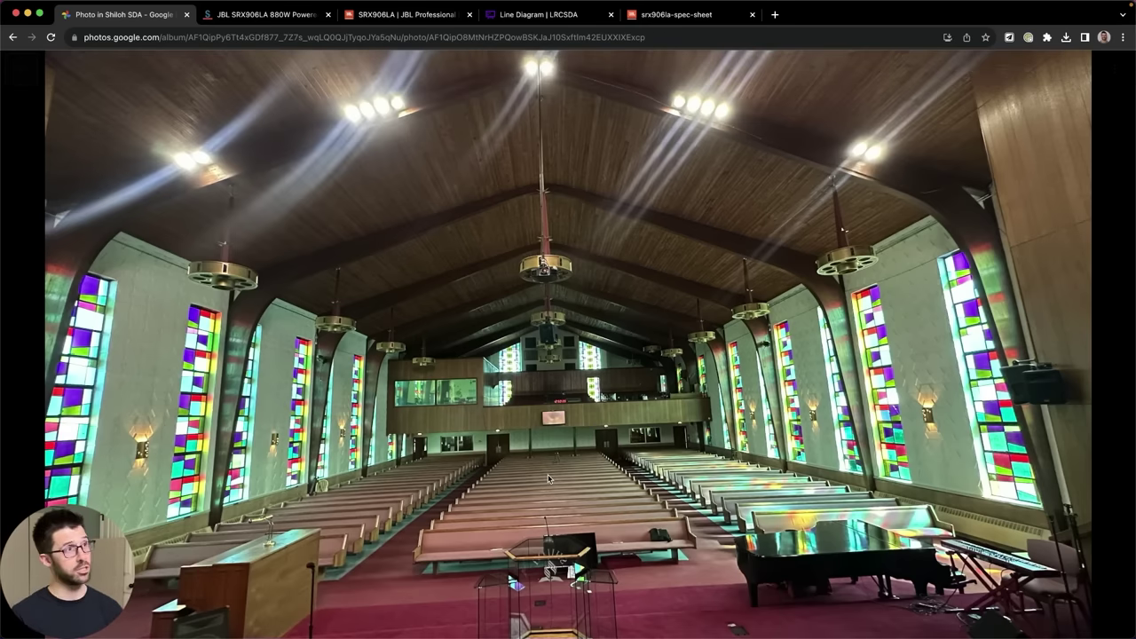
Open the album photo of the renovated stage and outline the two outer speaker hangs and the center array.
key(Escape)
scroll(959, 439, down, 2)
click(238, 473)
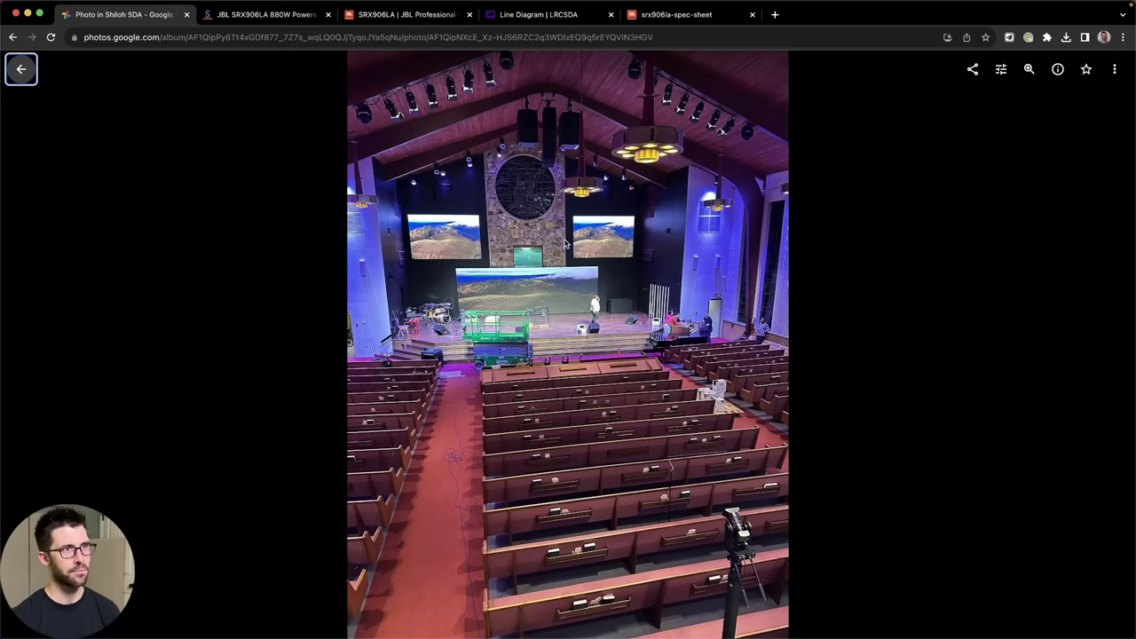
scroll(567, 244, up, 5)
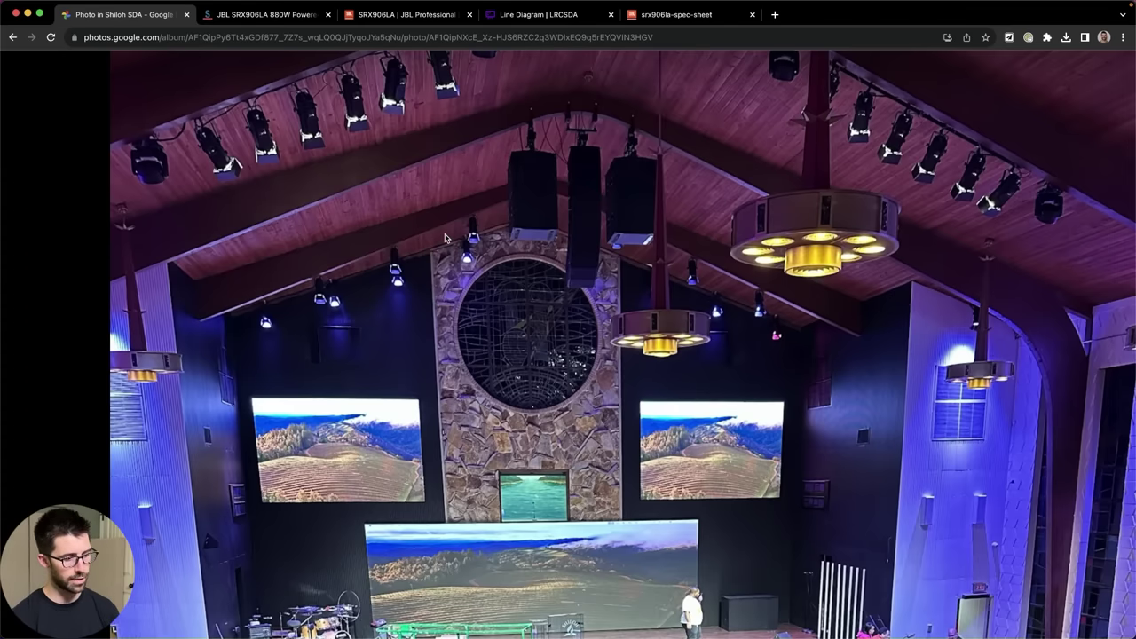
drag(493, 126, 565, 274)
drag(606, 125, 667, 268)
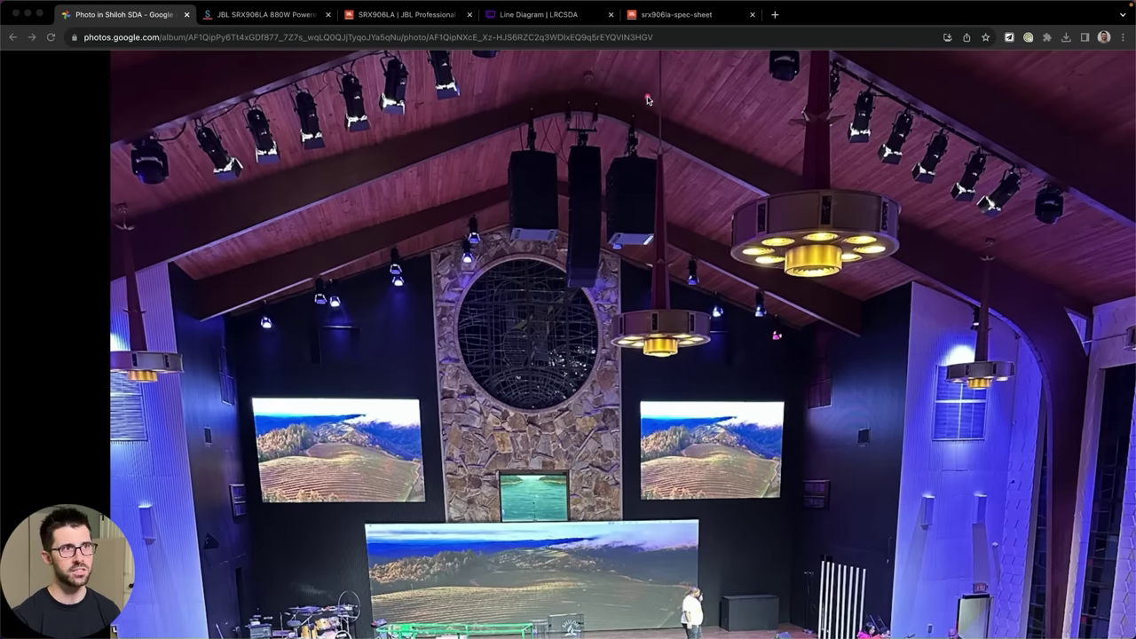
mouse_move(560, 139)
mouse_down()
mouse_move(577, 240)
mouse_move(610, 326)
mouse_up()
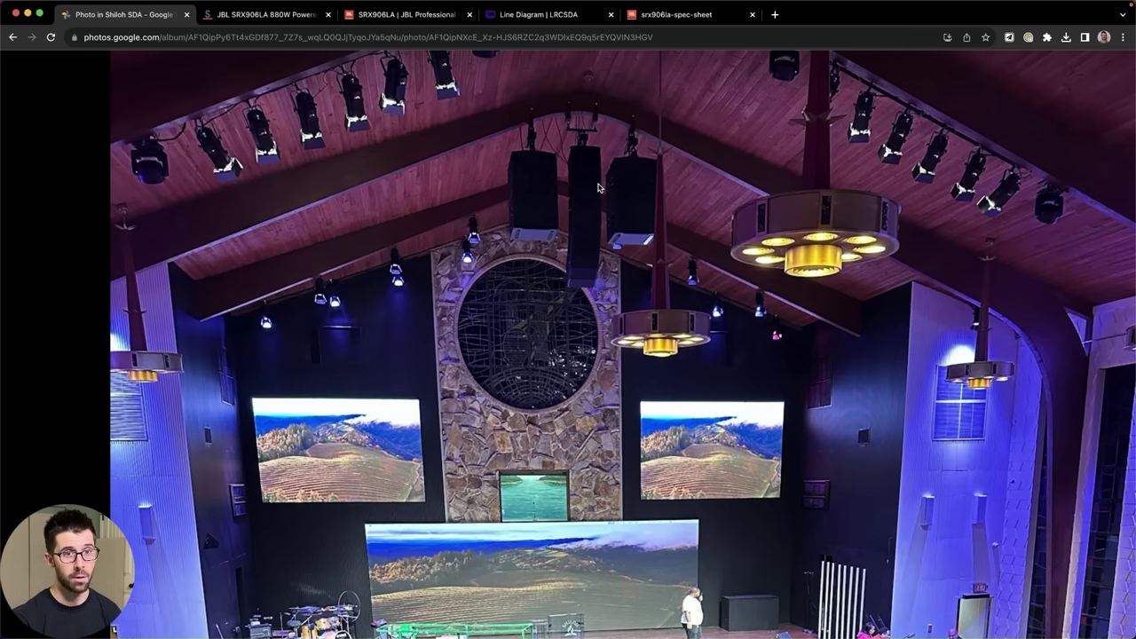
Switch to the Sweetwater page for the JBL SRX906LA and review its product description.
key(ctrl+Tab)
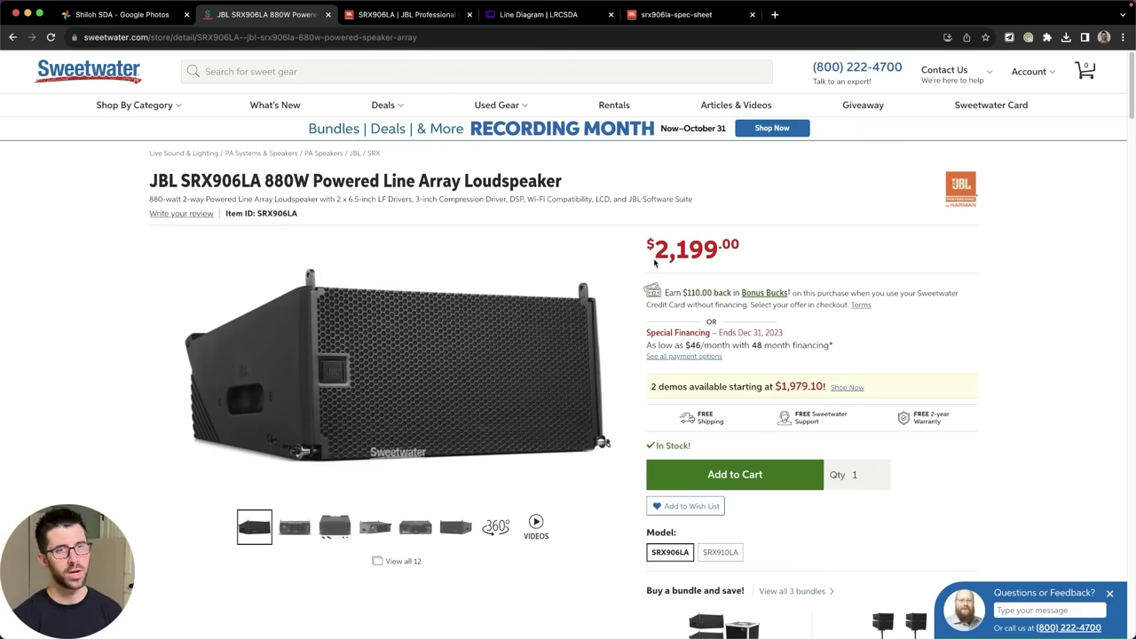
scroll(654, 263, down, 15)
scroll(622, 394, down, 5)
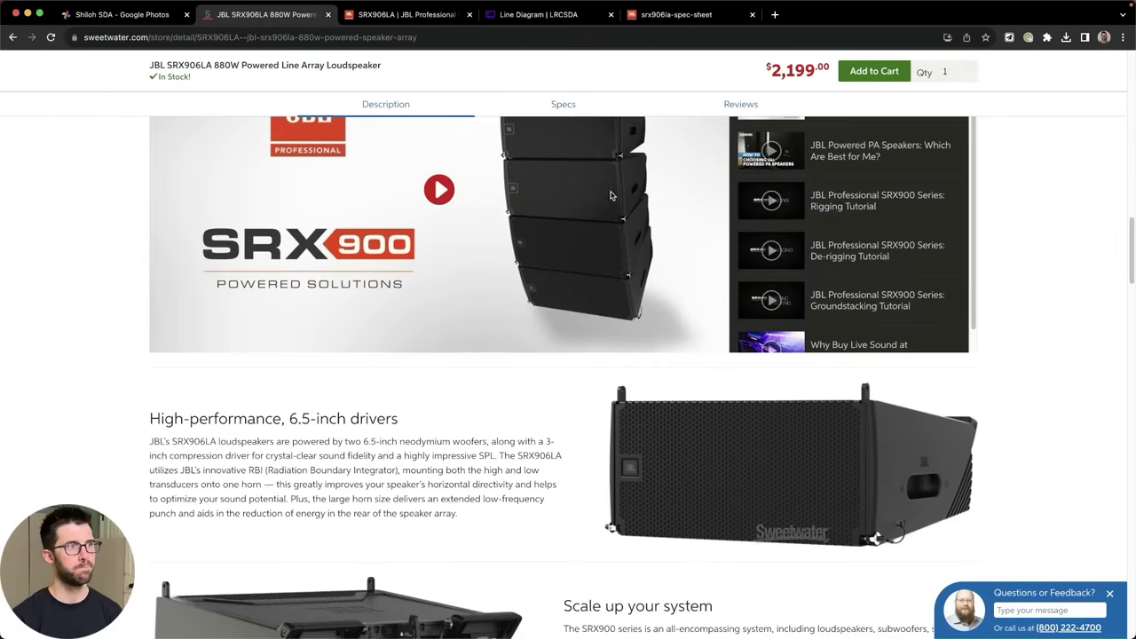
scroll(554, 214, up, 3)
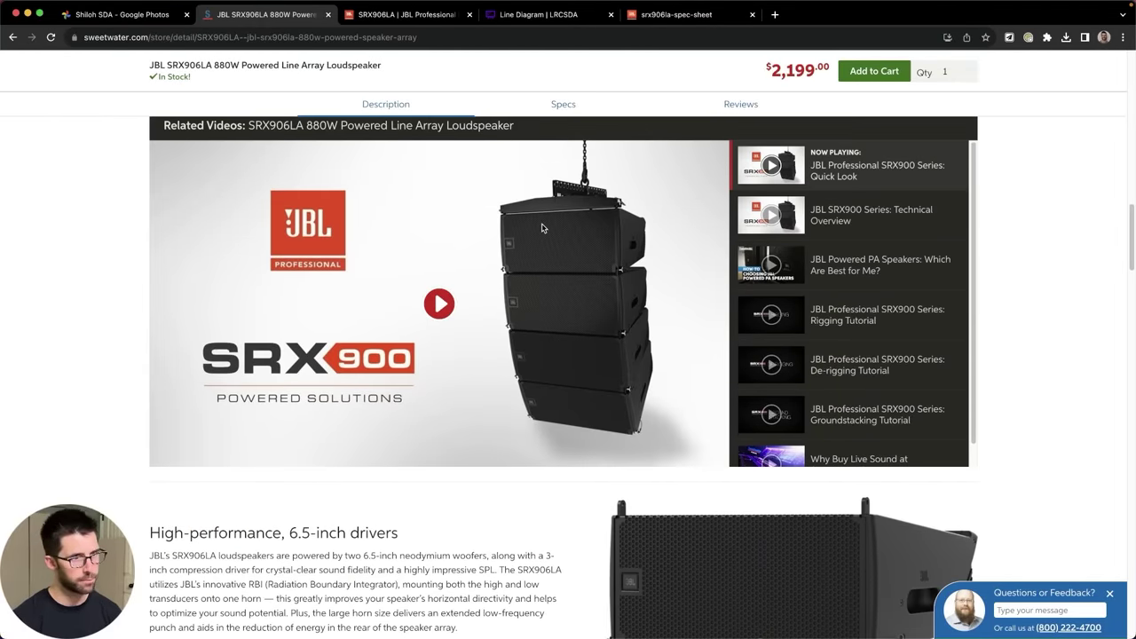
scroll(532, 267, down, 5)
scroll(508, 369, down, 1)
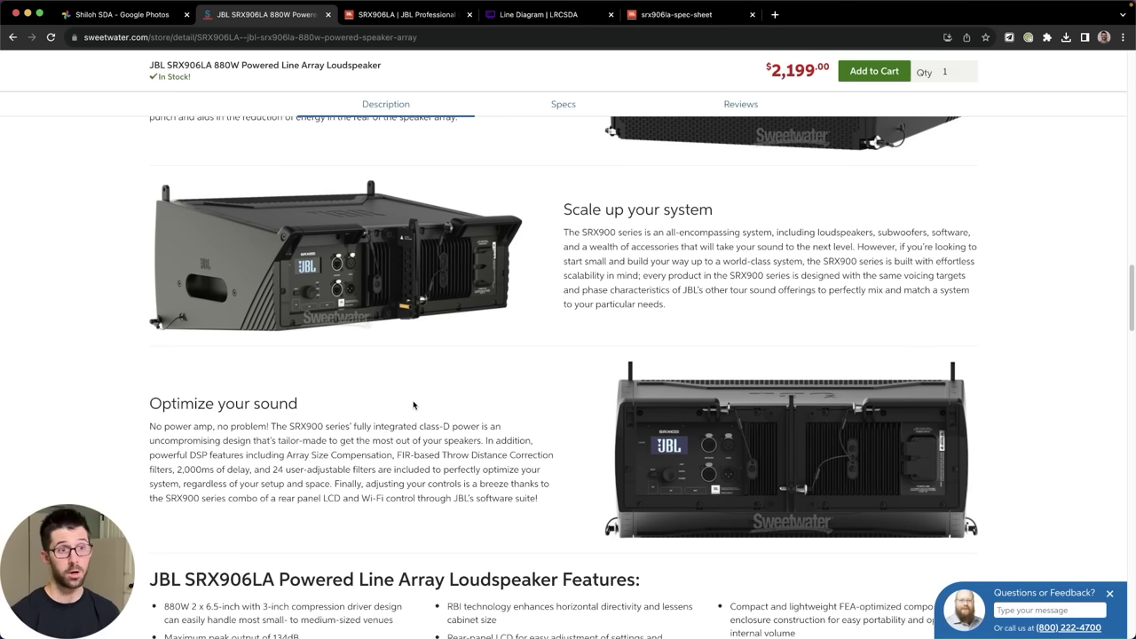
scroll(413, 405, down, 3)
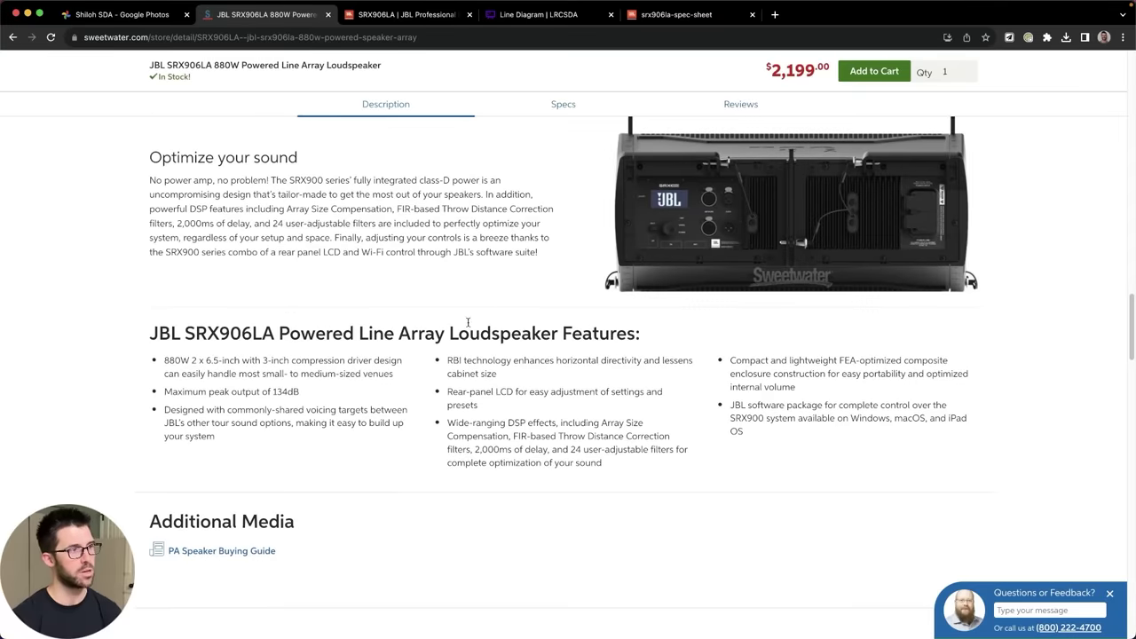
Examine the power and driver sizes in the SRX906LA feature list.
drag(192, 364, 343, 363)
click(263, 362)
click(378, 362)
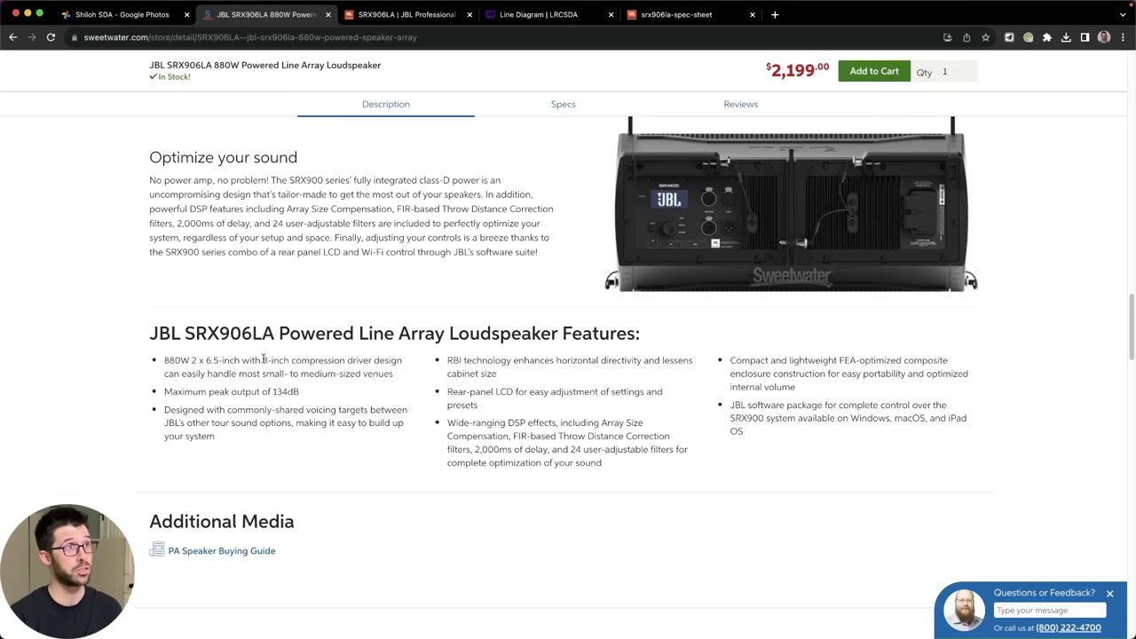
scroll(263, 359, up, 3)
Switch to the JBL Professional SRX906LA page and look through its overview, features and downloads.
click(404, 14)
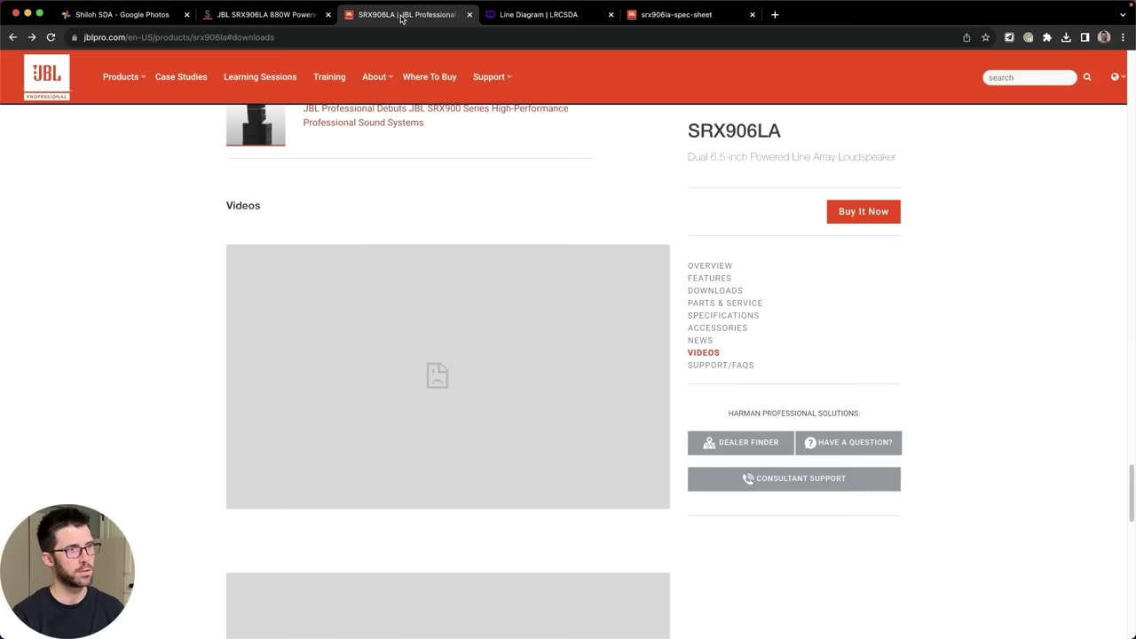
scroll(604, 195, up, 20)
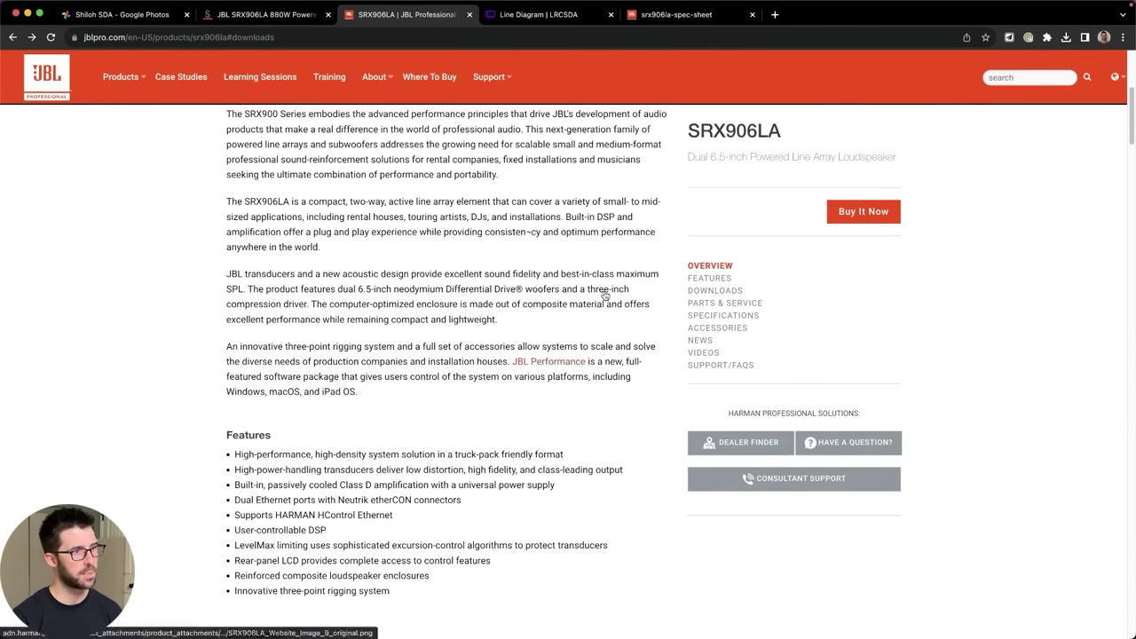
scroll(532, 482, down, 5)
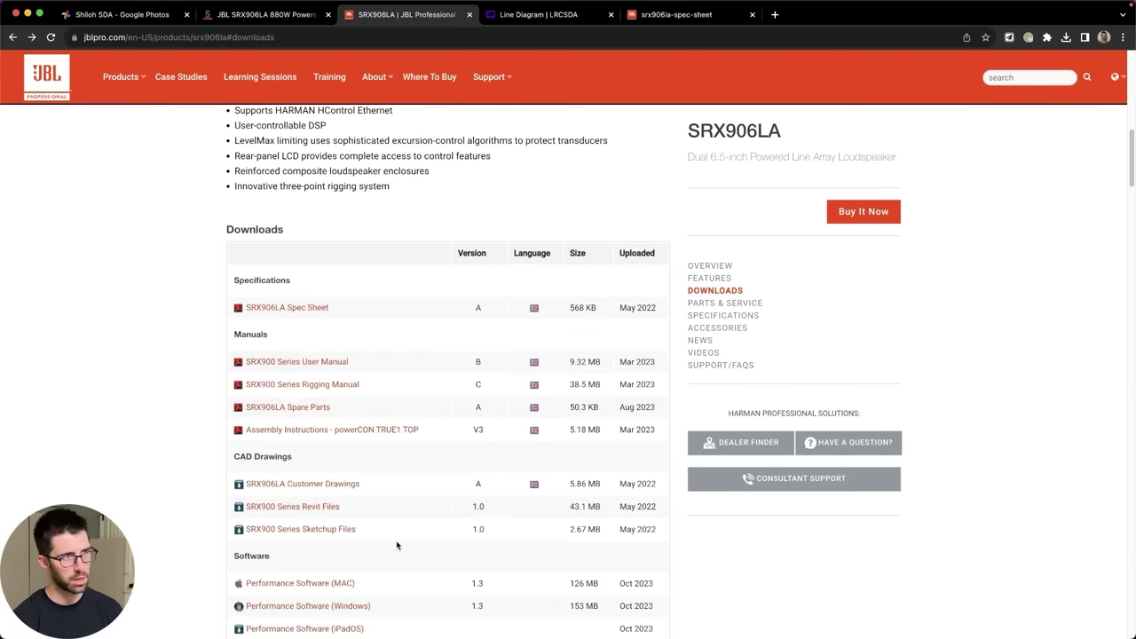
scroll(375, 406, up, 12)
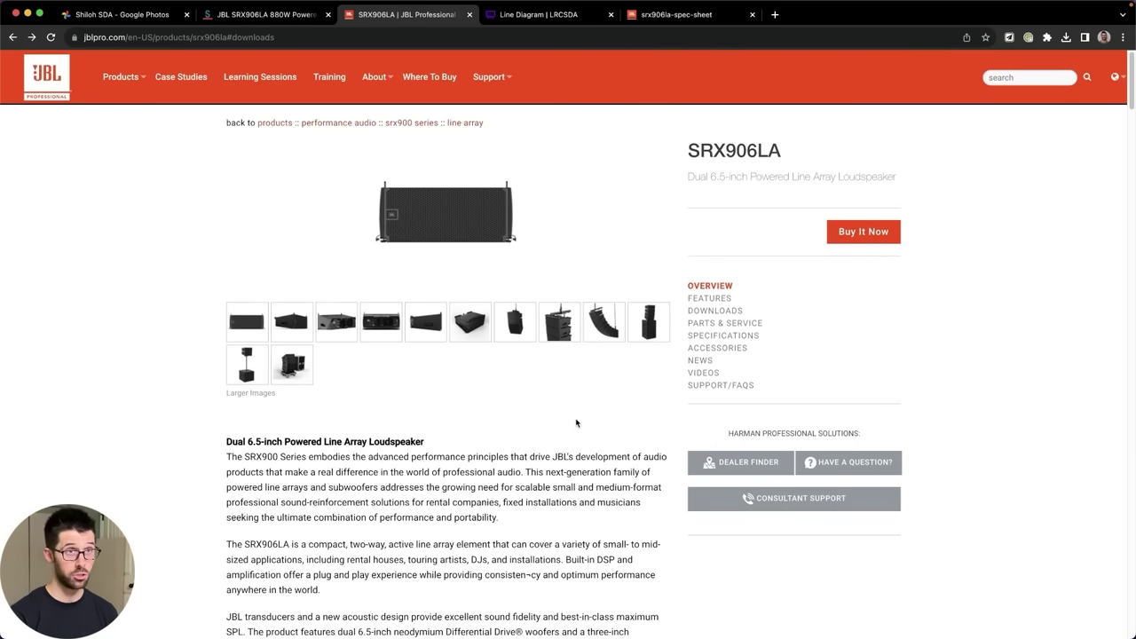
Open the srx906la-spec-sheet document and examine the inter-enclosure angles in the Physical section.
click(656, 16)
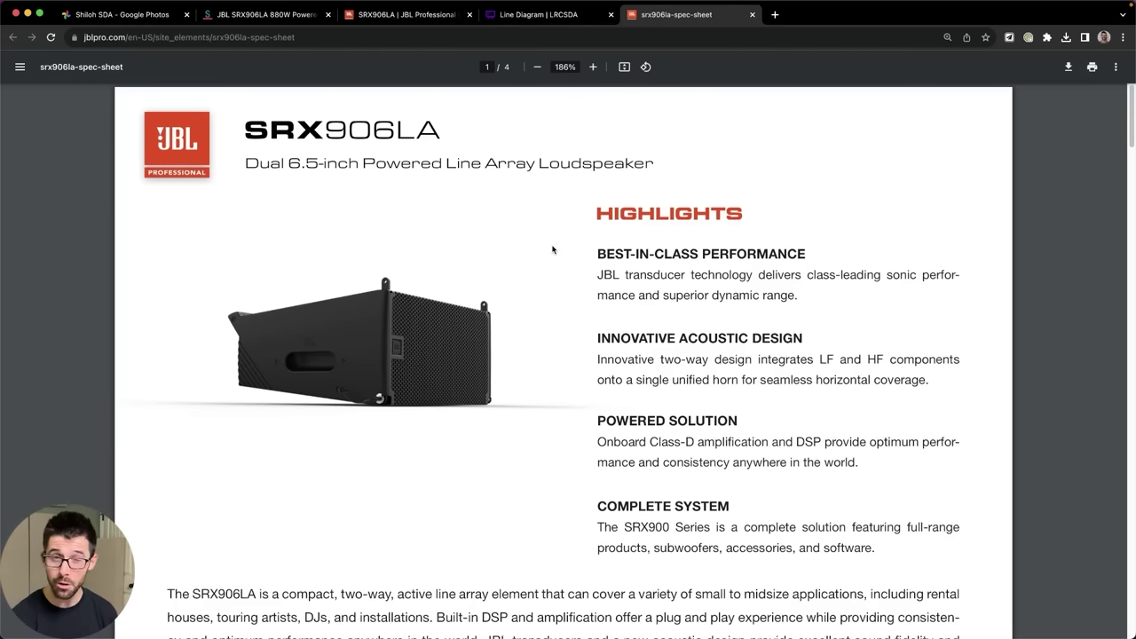
scroll(552, 249, down, 20)
scroll(539, 347, down, 10)
scroll(525, 438, up, 1)
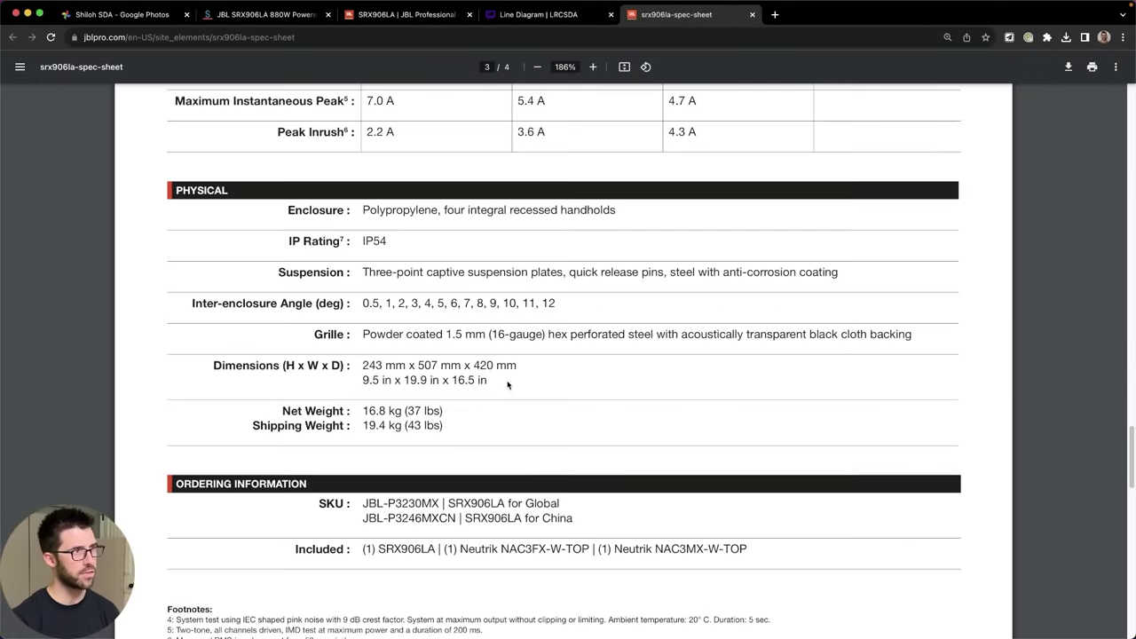
triple_click(429, 303)
click(430, 303)
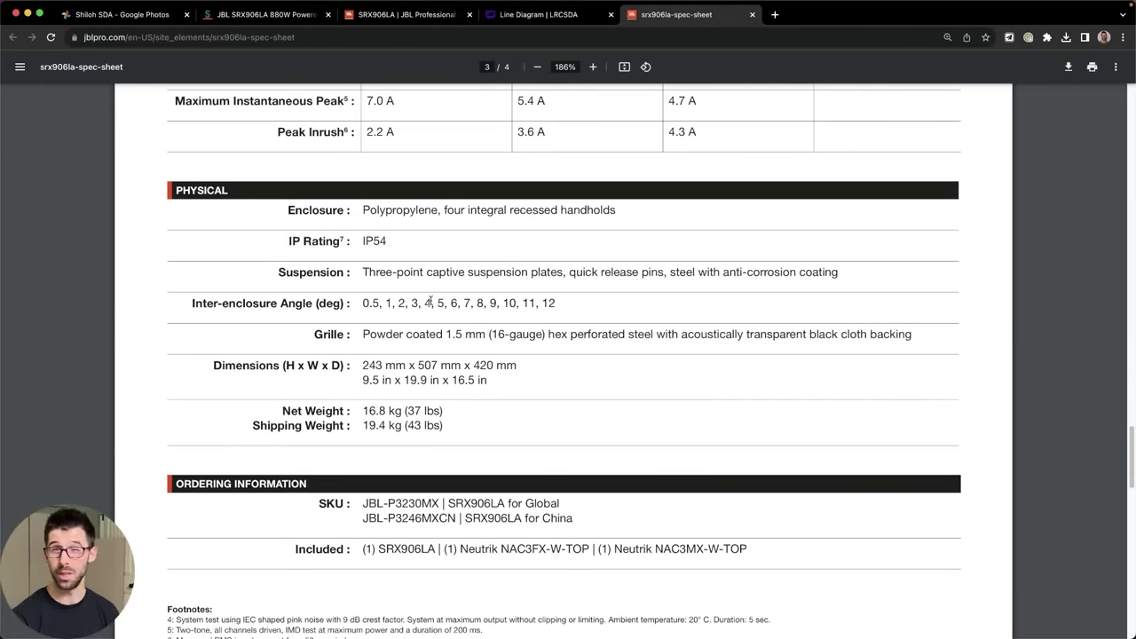
triple_click(476, 307)
click(477, 308)
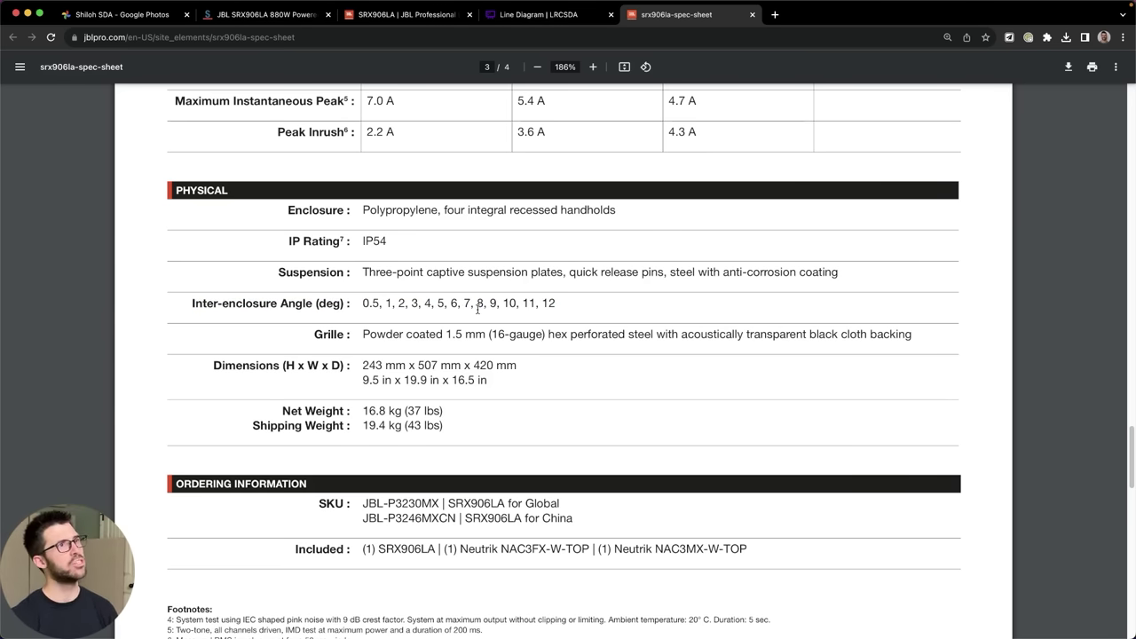
Zoom the spec sheet out to 149% and review its networking, power, amplifier, audio input and transducer specifications.
scroll(478, 308, up, 5)
scroll(485, 339, down, 2)
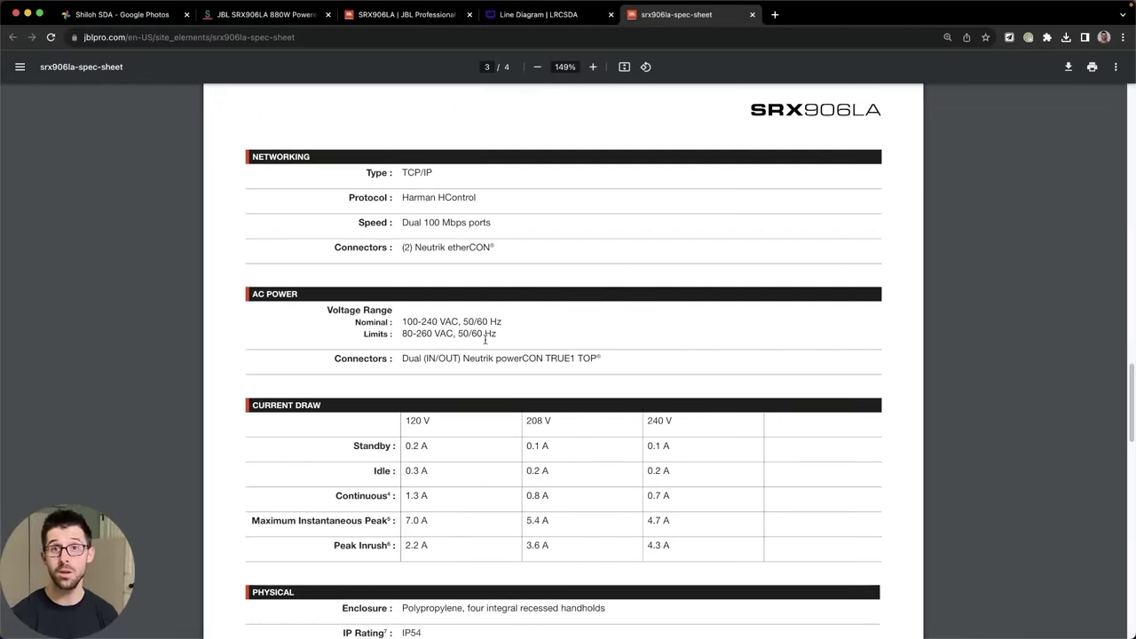
scroll(485, 339, up, 6)
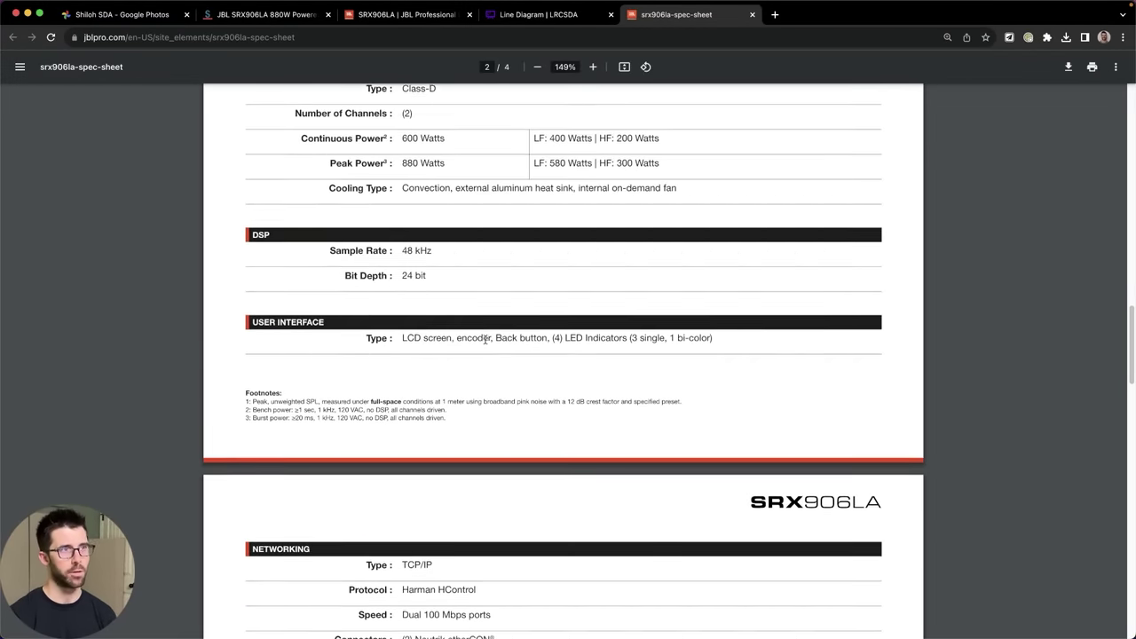
scroll(484, 340, up, 1)
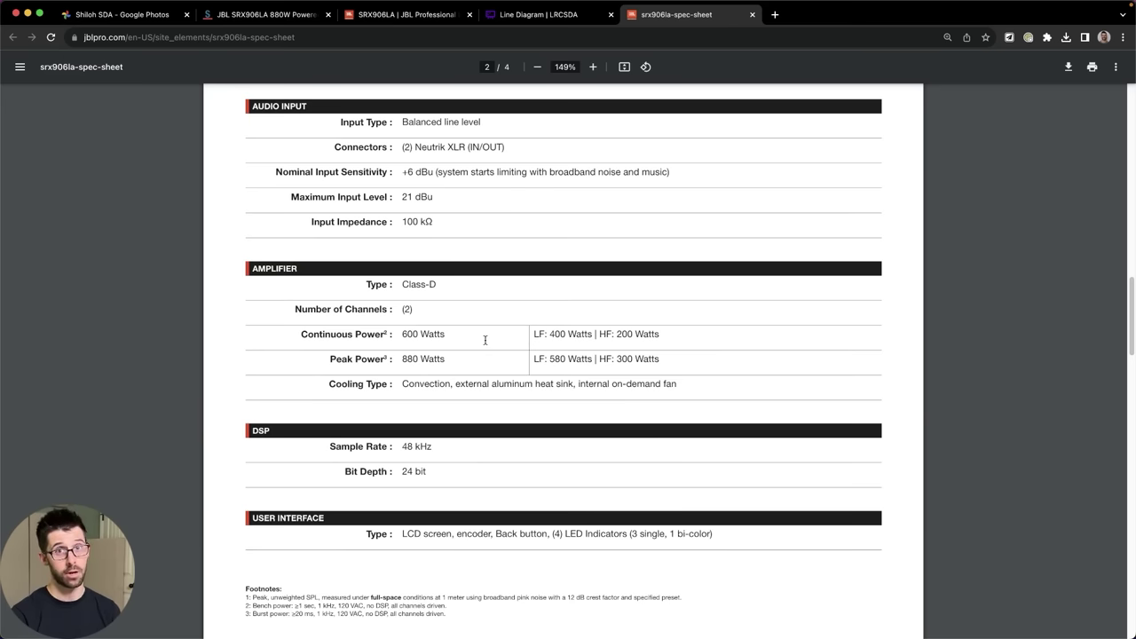
scroll(485, 340, up, 4)
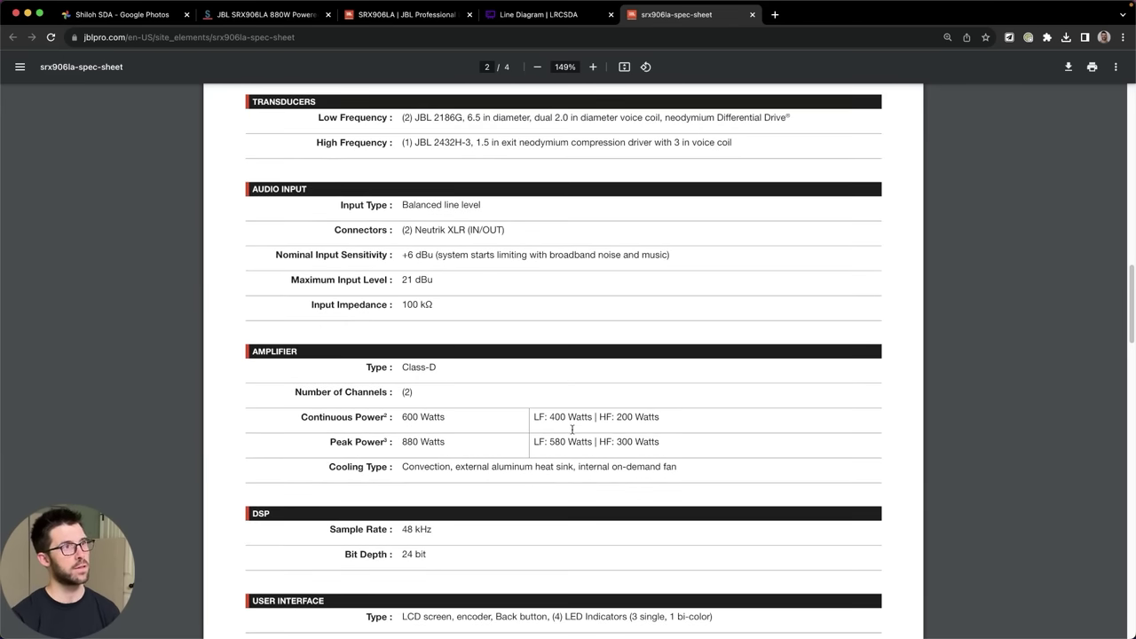
scroll(571, 430, up, 20)
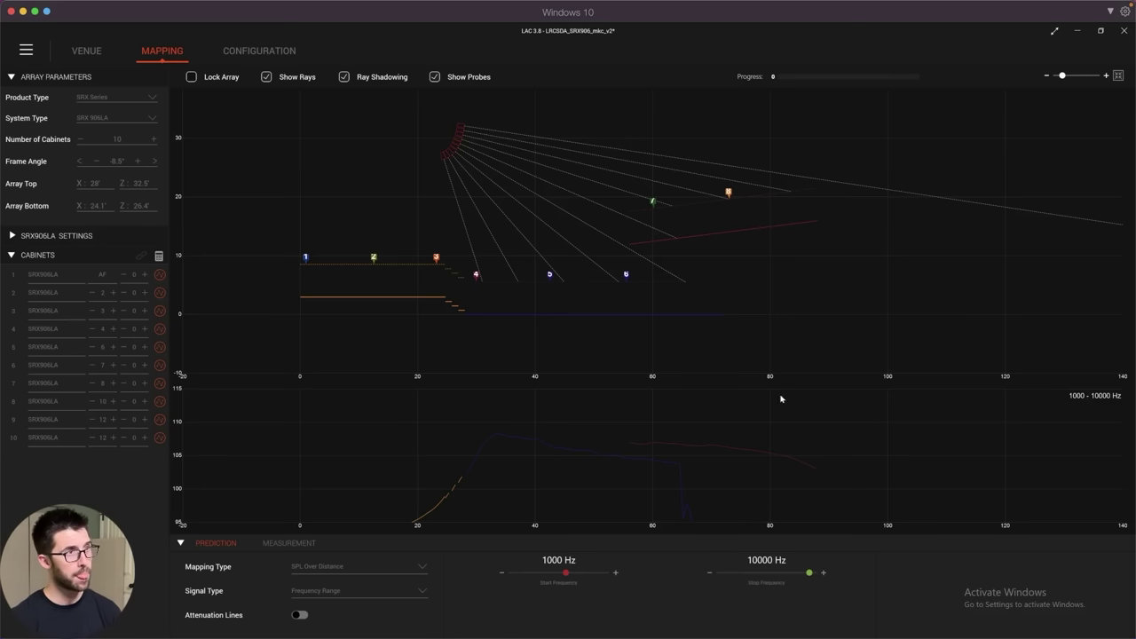
Show the venue's room planes and mark the main floor and balcony planes with temporary rectangles.
click(87, 50)
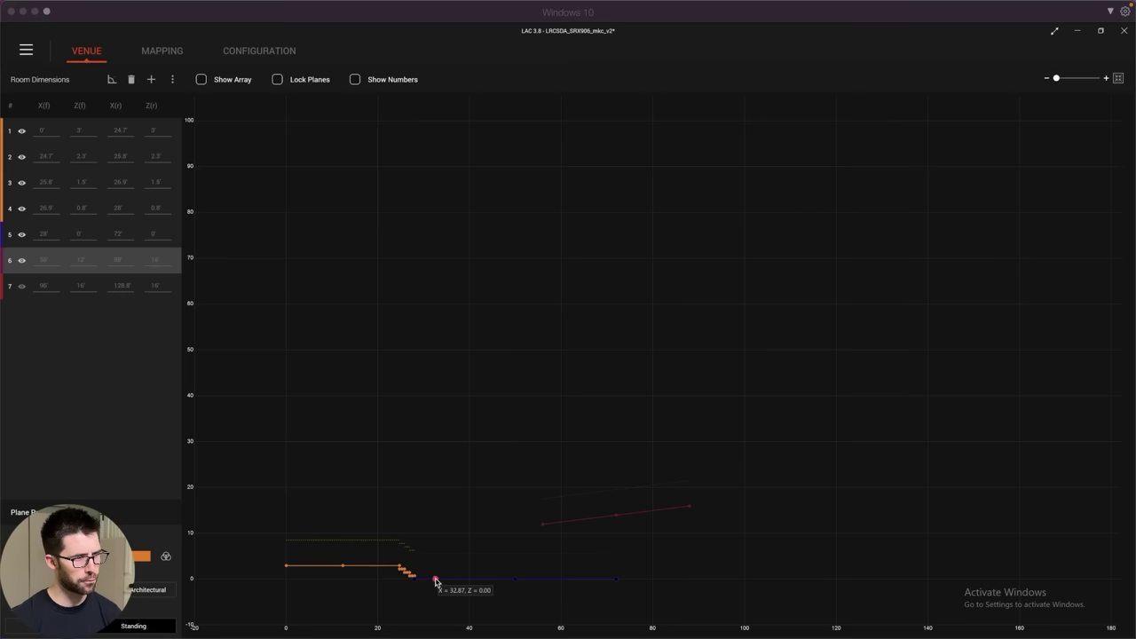
drag(402, 557, 635, 632)
drag(524, 495, 678, 523)
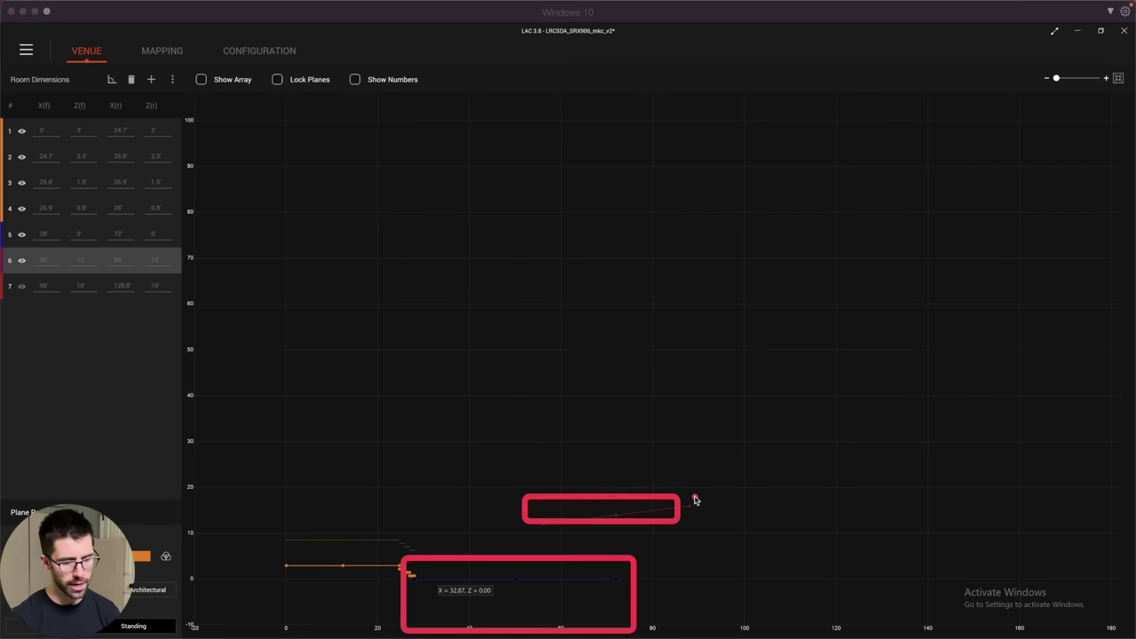
key(Escape)
Return to the array mapping and review the LACP array size and throw distance compensation filters for cabinets 10, 9 and 8.
click(161, 54)
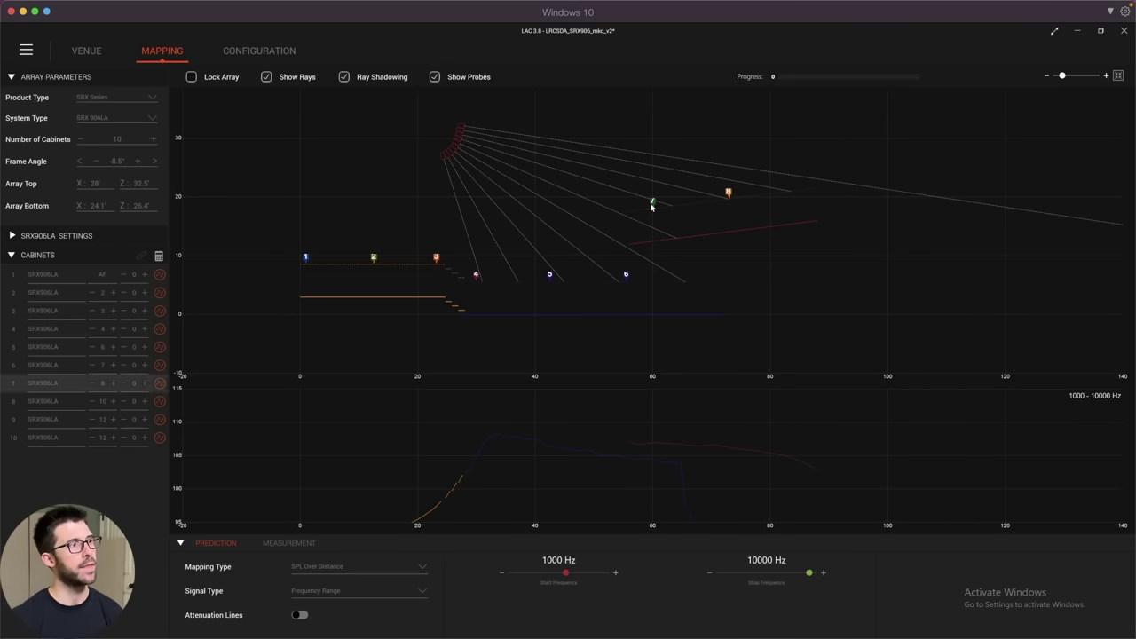
click(161, 438)
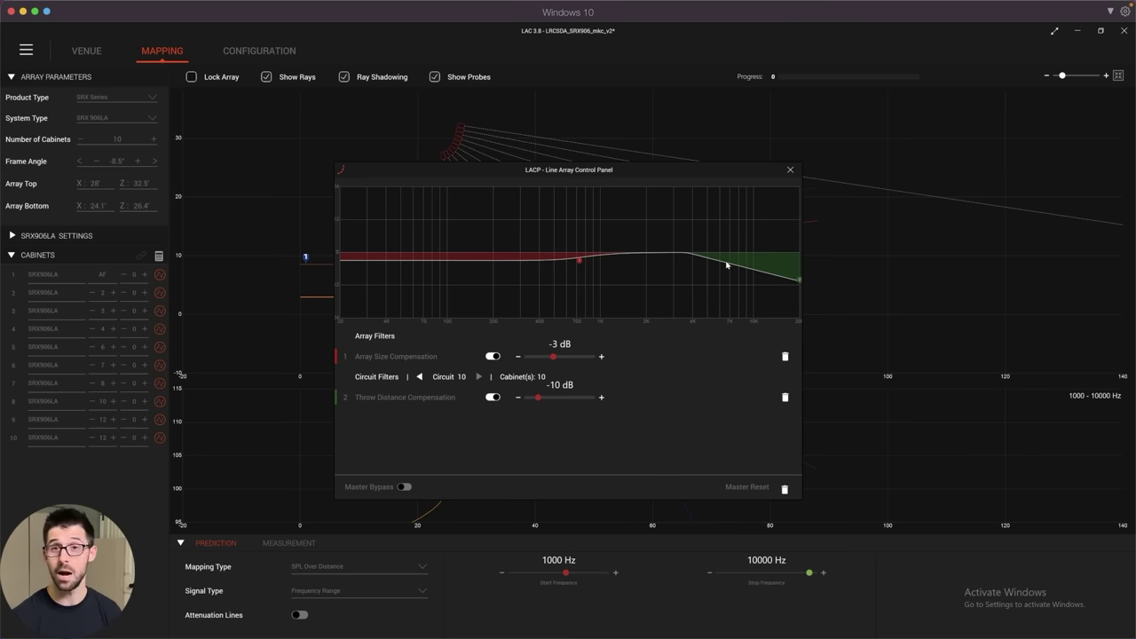
click(790, 170)
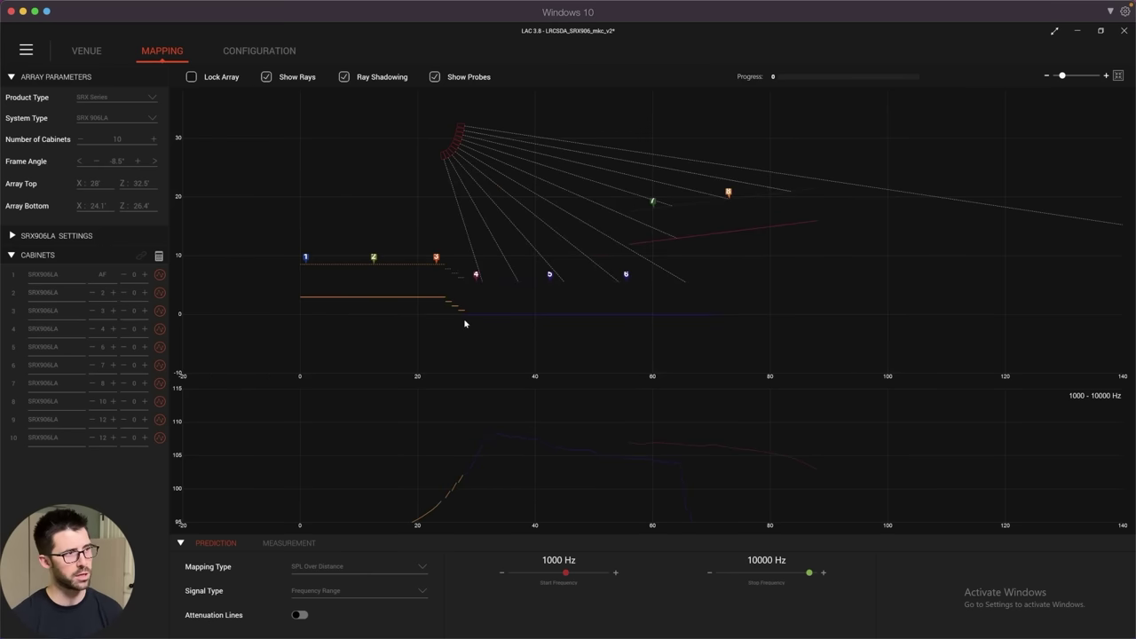
click(159, 419)
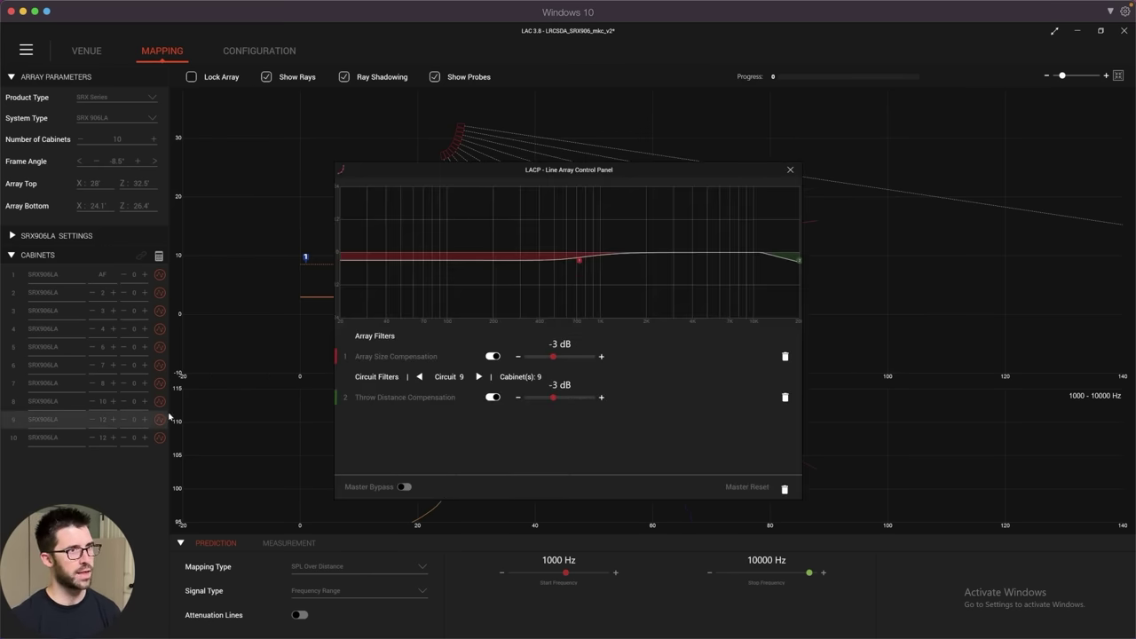
click(790, 170)
click(161, 401)
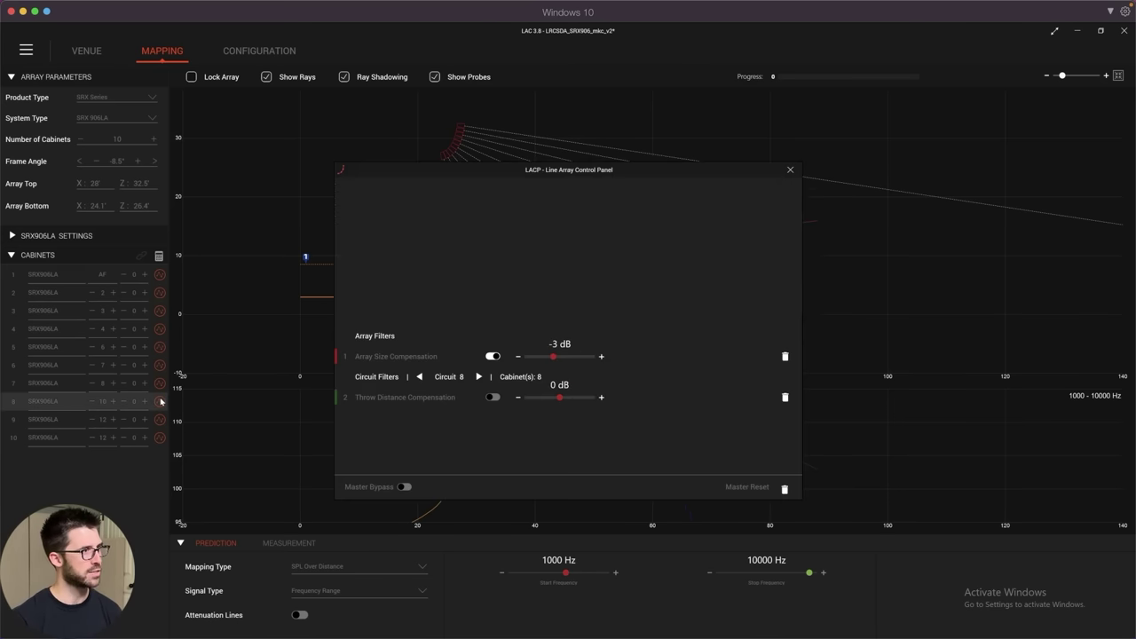
click(788, 168)
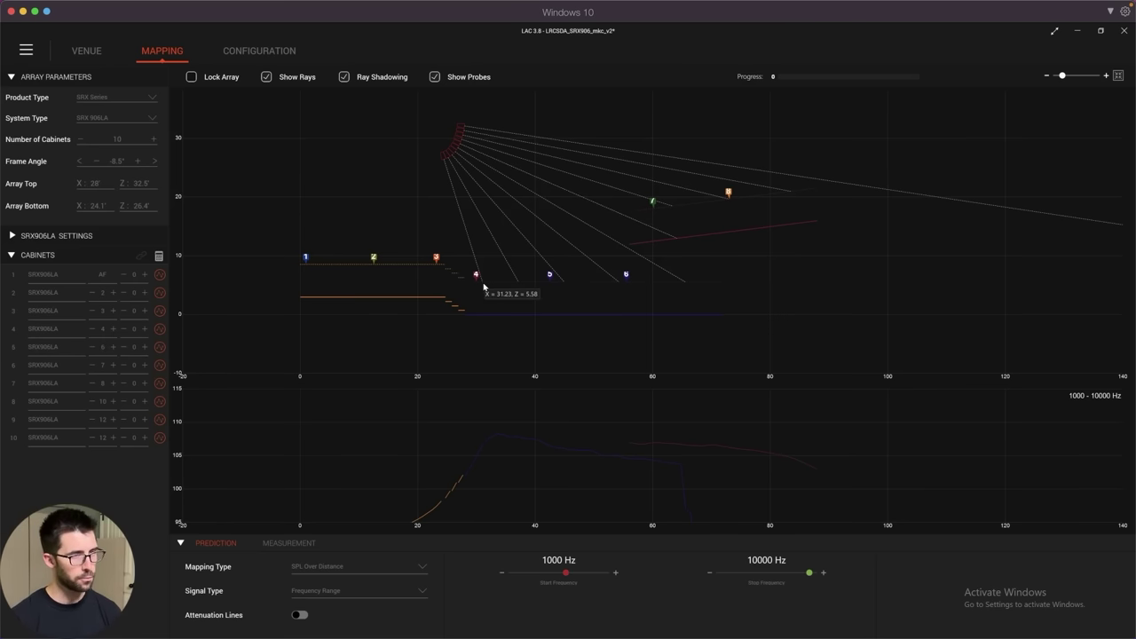
Mark the floor microphones 4 to 6 and the balcony microphones in the mapping plot with temporary rectangles, and clear them.
mouse_move(468, 259)
mouse_down()
mouse_move(520, 277)
mouse_move(646, 285)
mouse_up()
drag(635, 164, 724, 214)
key(Escape)
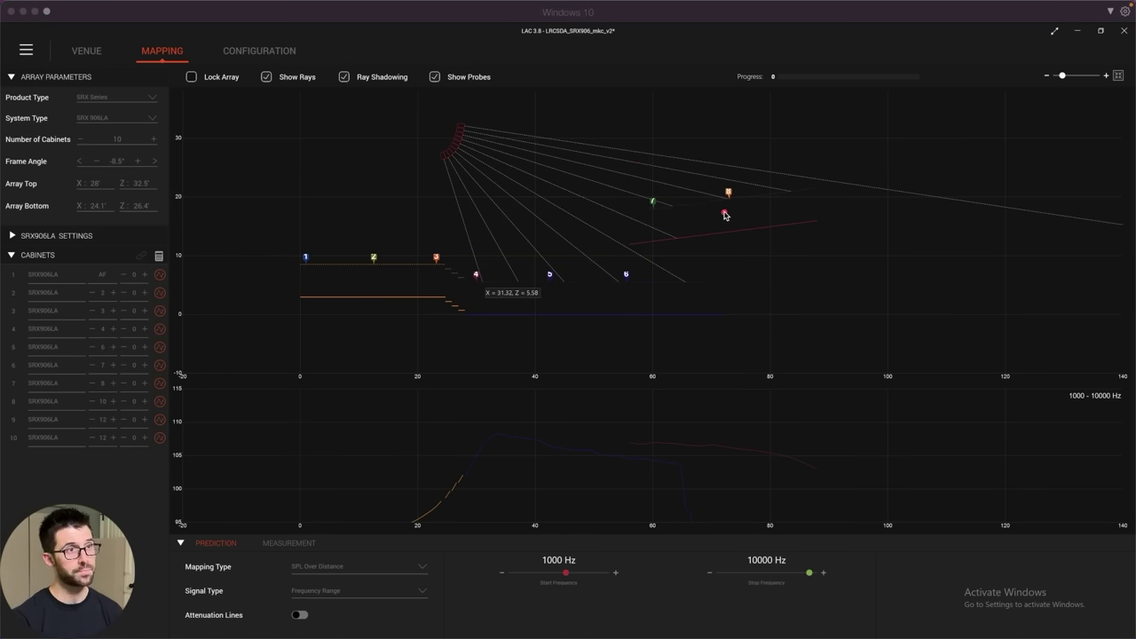
Display the microphone measurements and mark the frequency response graph and the balcony listening area with temporary annotations.
click(293, 543)
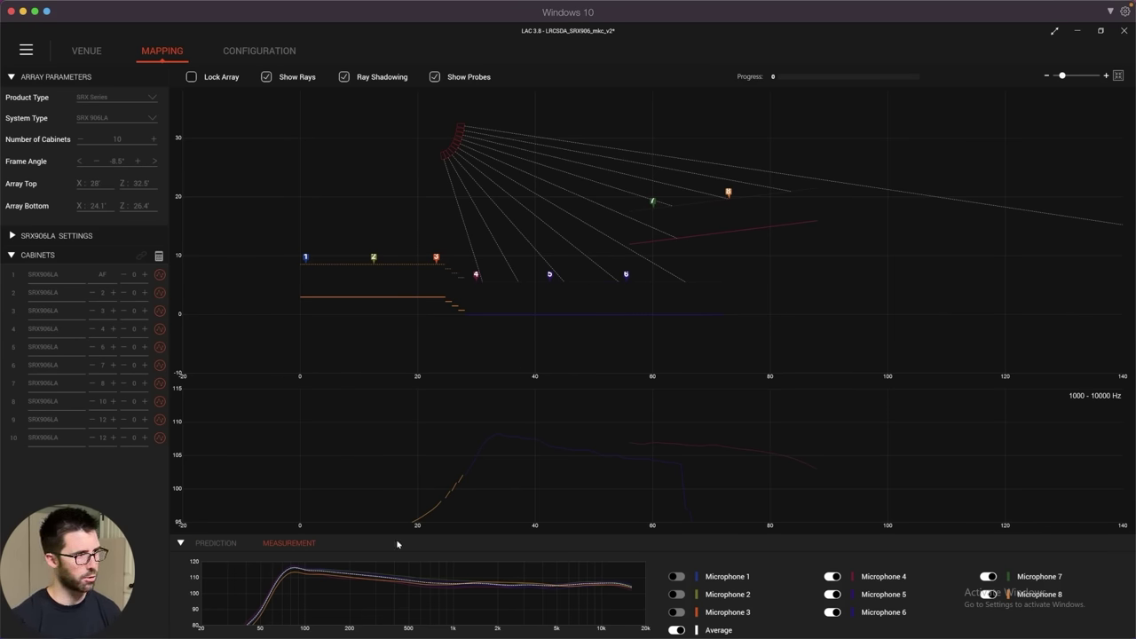
key(ctrl+shift+a)
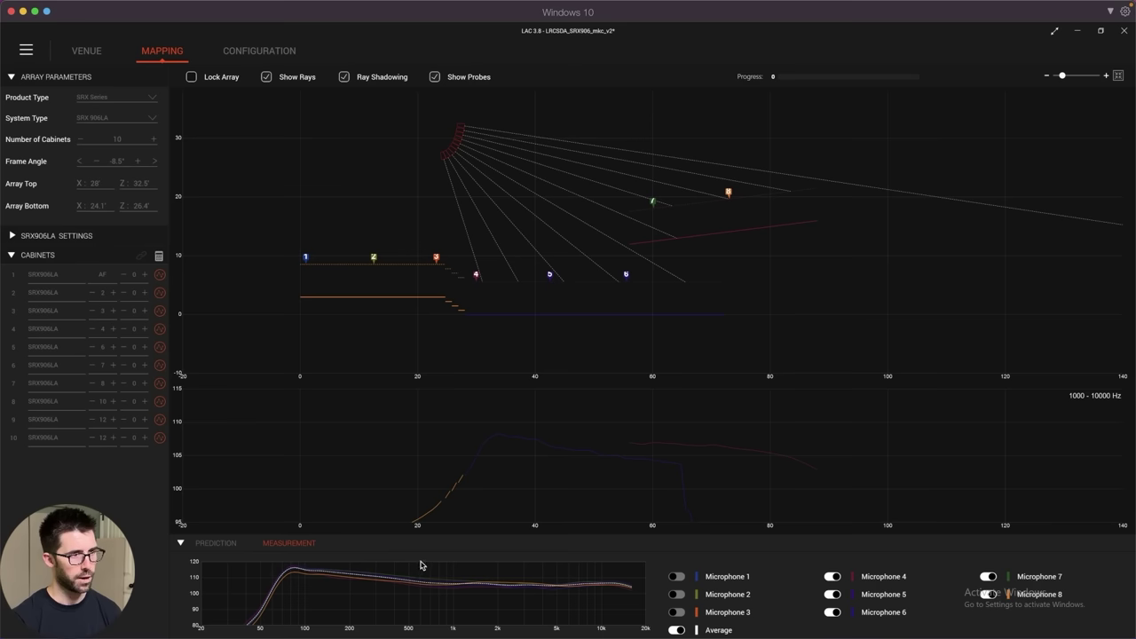
mouse_move(172, 552)
mouse_down()
mouse_move(545, 629)
mouse_move(657, 632)
mouse_up()
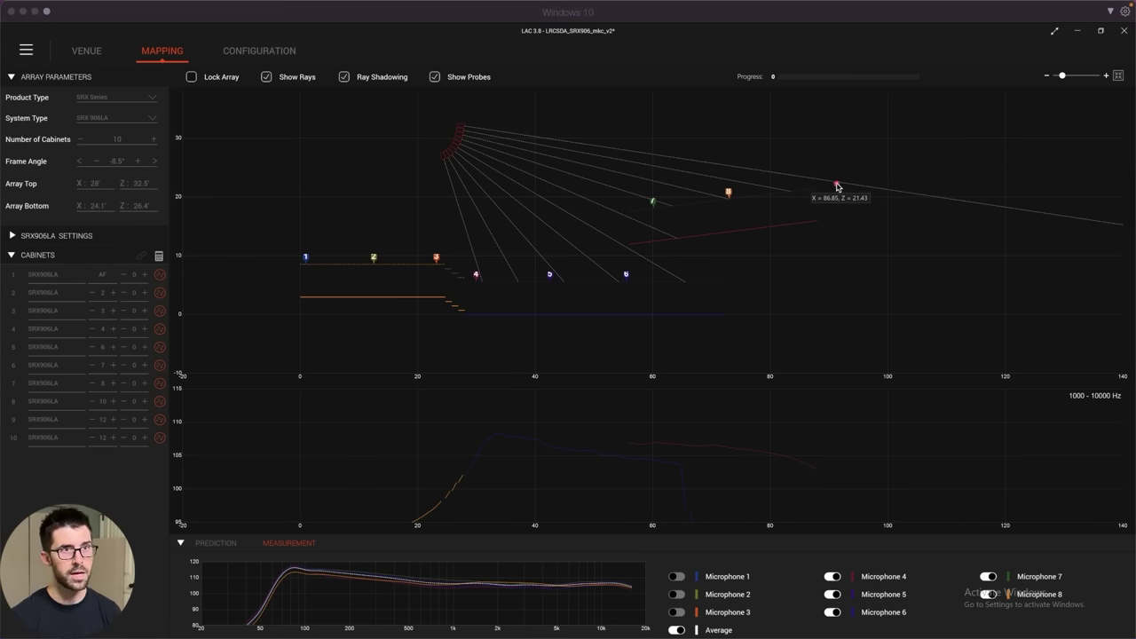
mouse_move(837, 184)
mouse_down()
mouse_move(633, 215)
mouse_move(654, 191)
mouse_up()
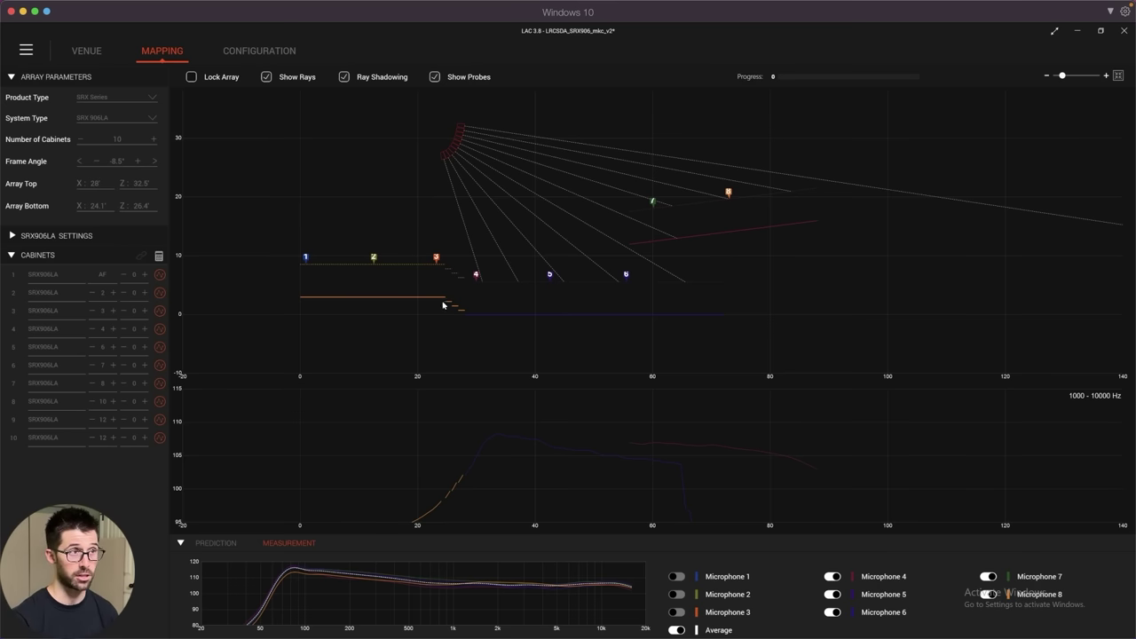
Hide the traces of microphones 4, 5, 7 and 8 and show microphones 1 to 3 alongside microphone 6 in the measurement graph.
click(835, 577)
click(834, 595)
click(834, 613)
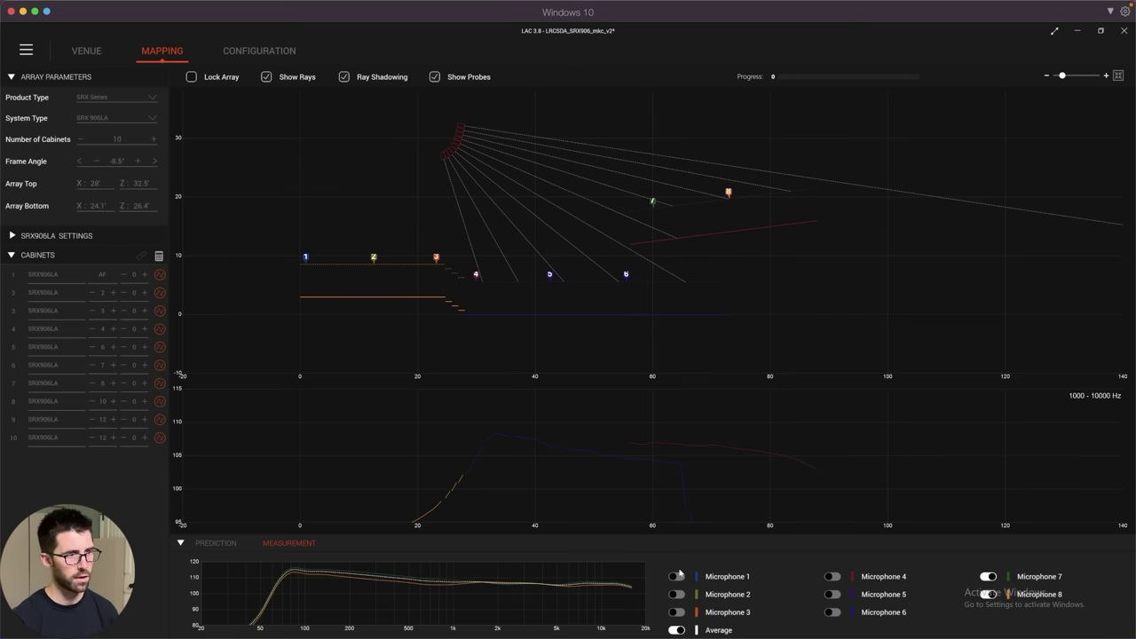
click(834, 612)
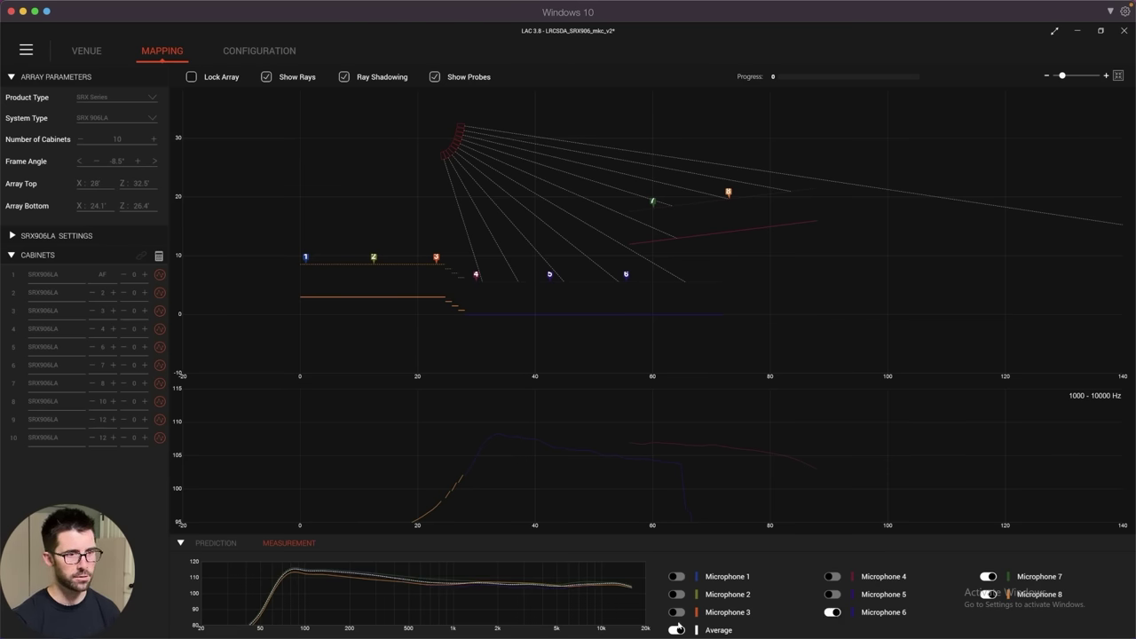
click(988, 577)
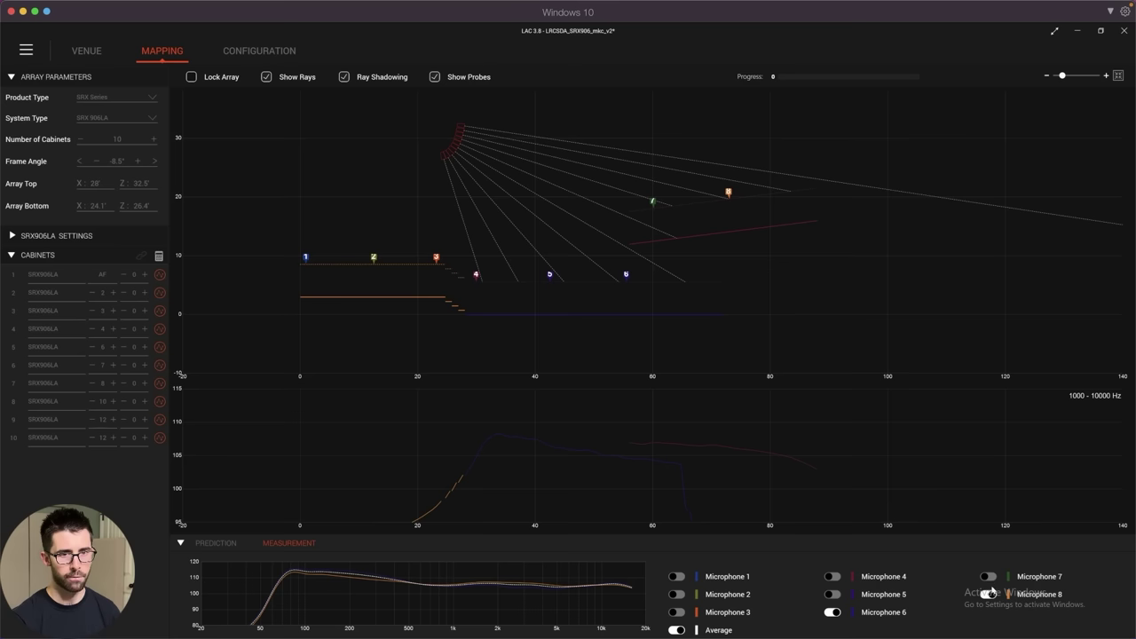
click(989, 594)
click(676, 577)
click(676, 594)
click(676, 612)
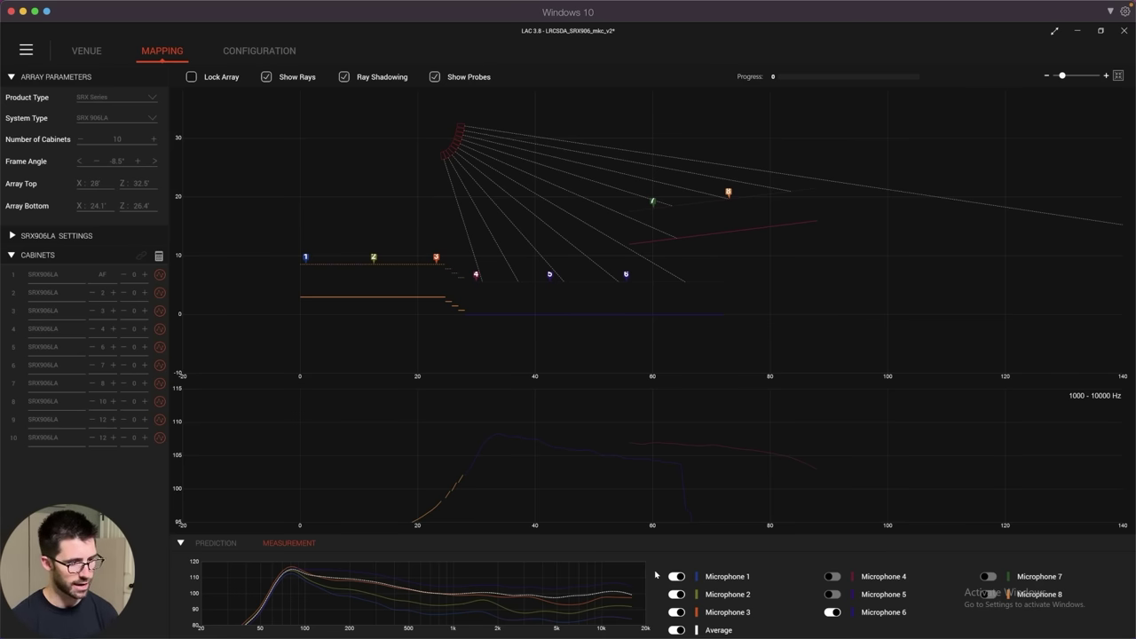
Switch to the Line Diagram | LRCSDA board in the browser and enlarge it to 82% around the A&H GX4816 and AHM-16 blocks.
key(ctrl+Up)
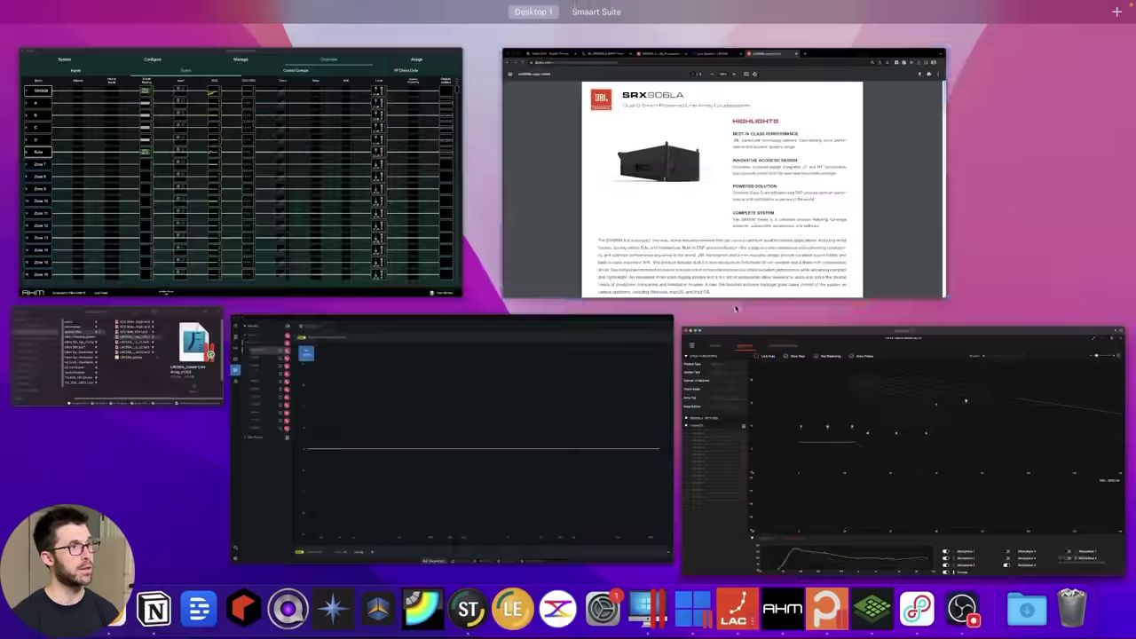
click(745, 261)
click(538, 14)
scroll(494, 359, down, 2)
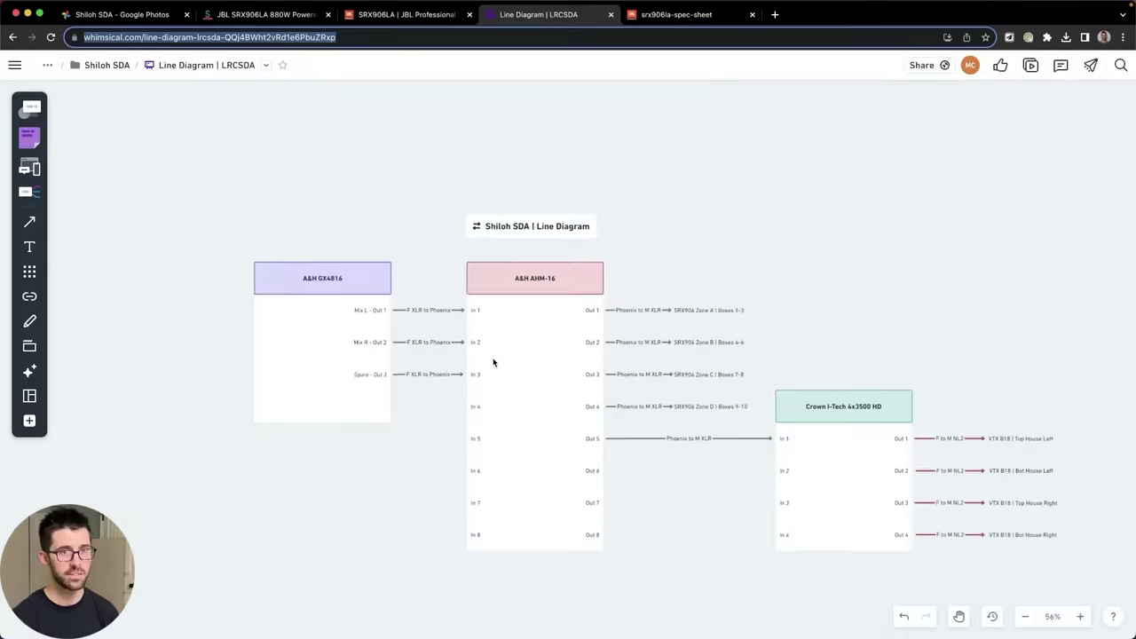
scroll(494, 359, up, 3)
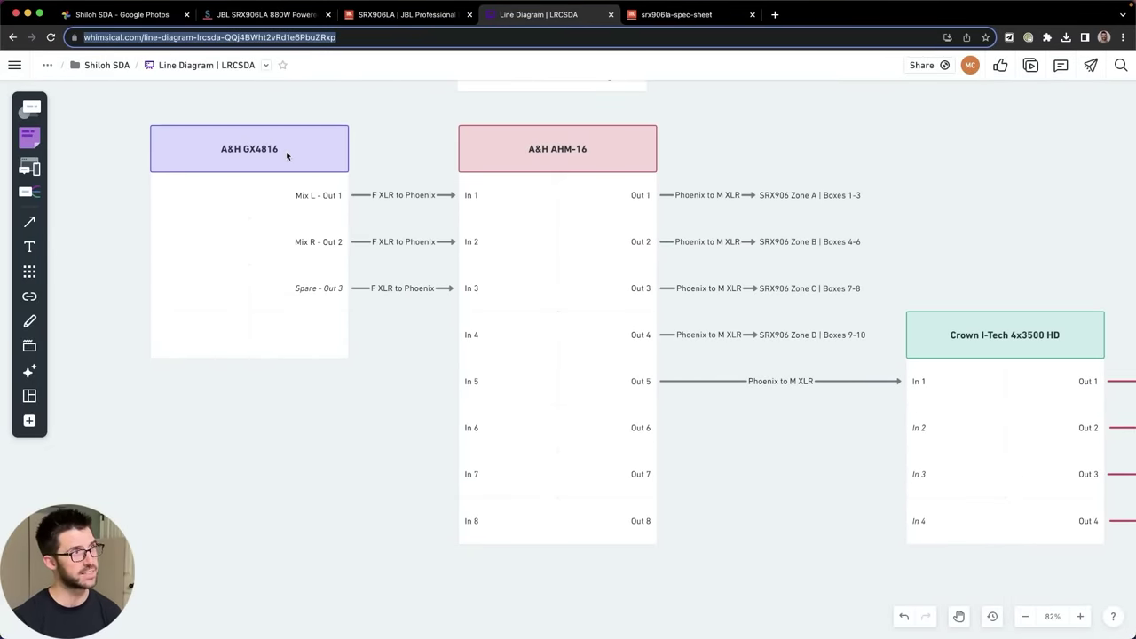
Nudge the Mix L - Out 1 cell of the A&H GX4816 block slightly downward and deselect it.
click(317, 197)
drag(316, 197, 316, 203)
click(399, 97)
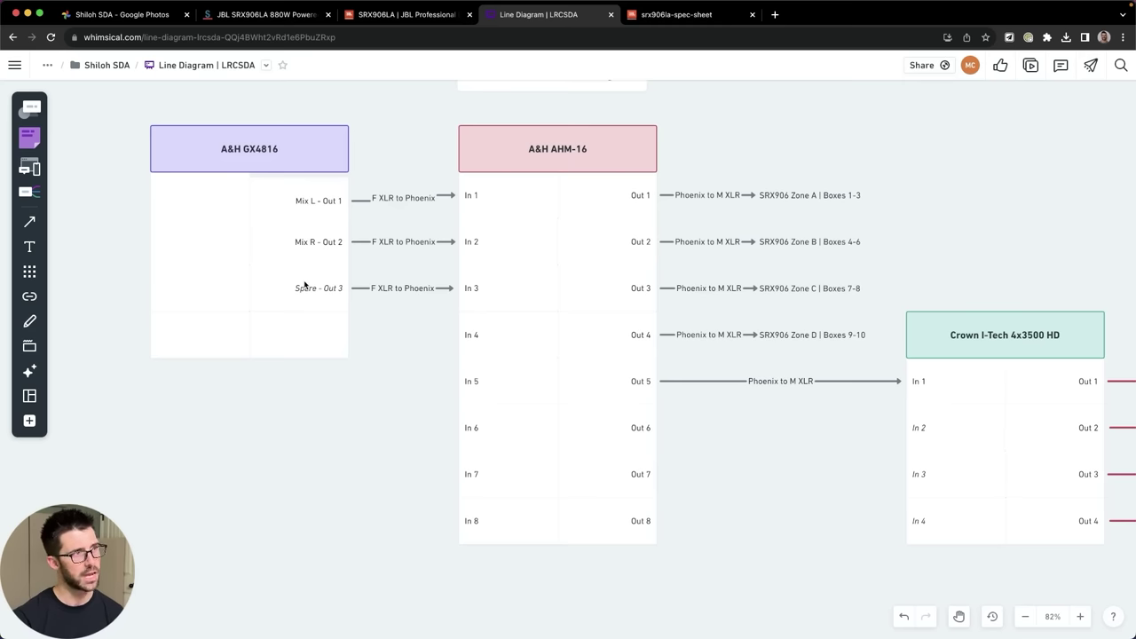
Trace the signal path from the GX4816 outputs through the A&H AHM-16 and its Out 1 to SRX906 Zone A.
click(305, 284)
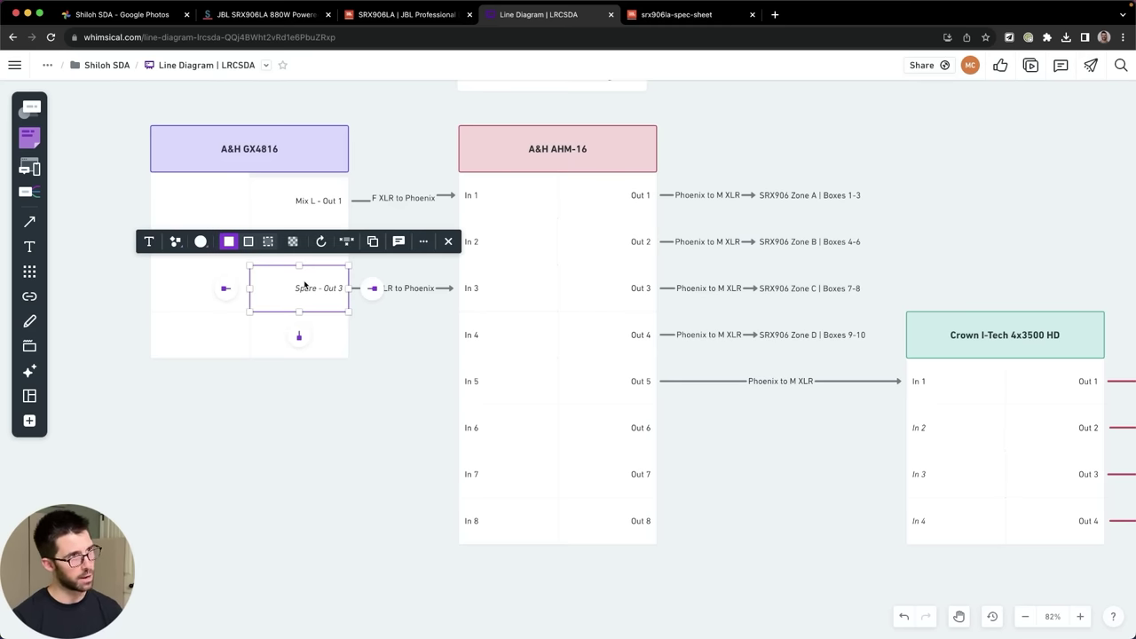
click(322, 208)
click(650, 140)
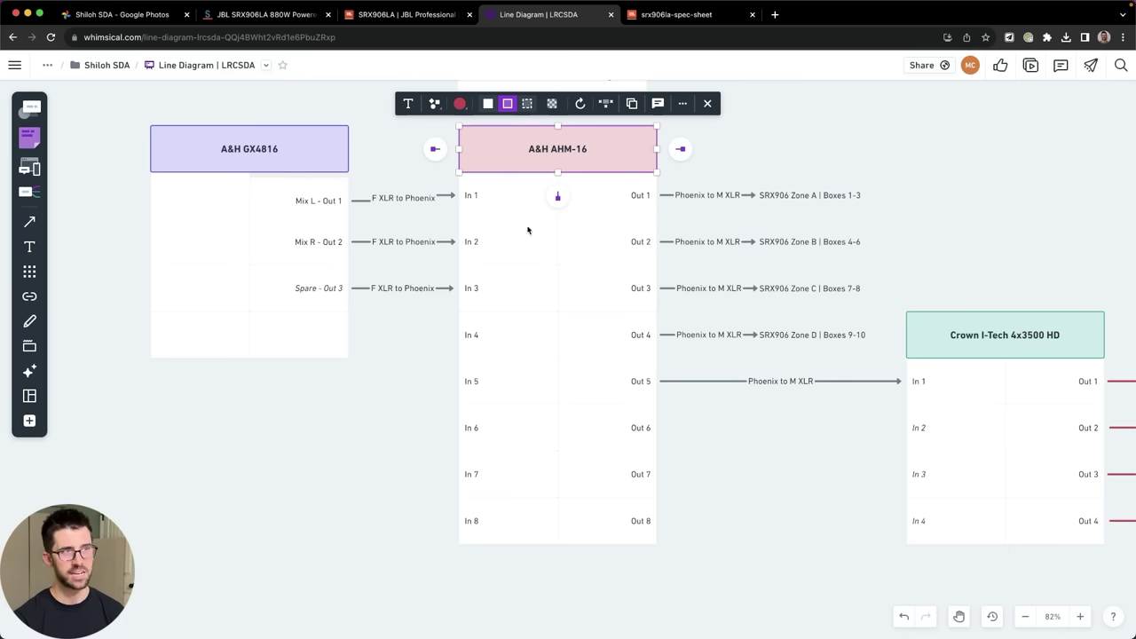
click(639, 209)
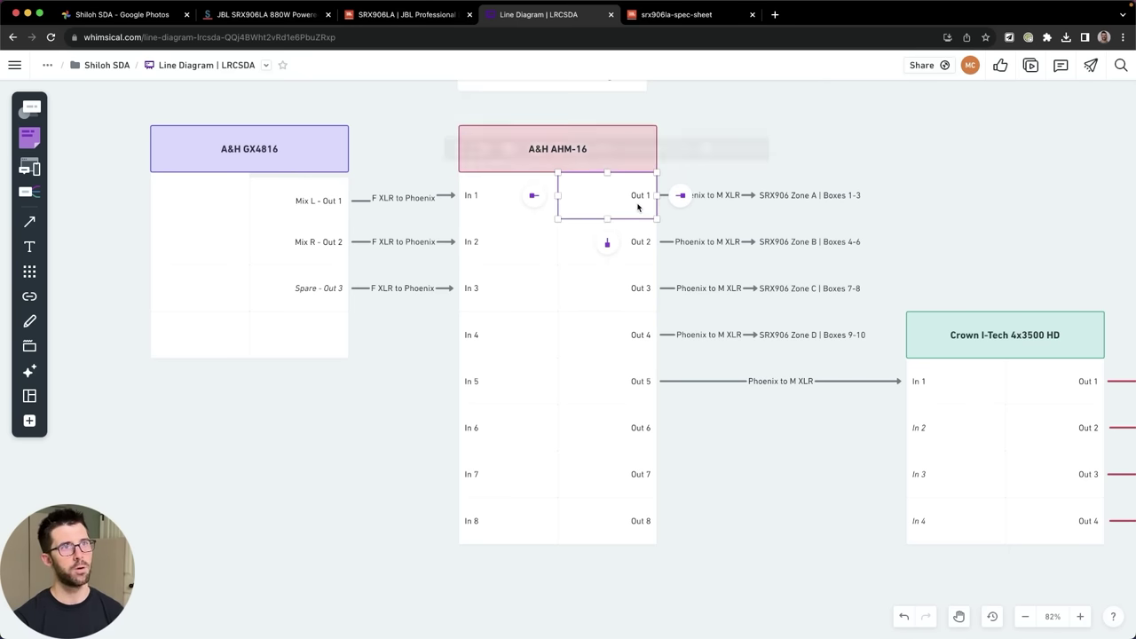
click(725, 202)
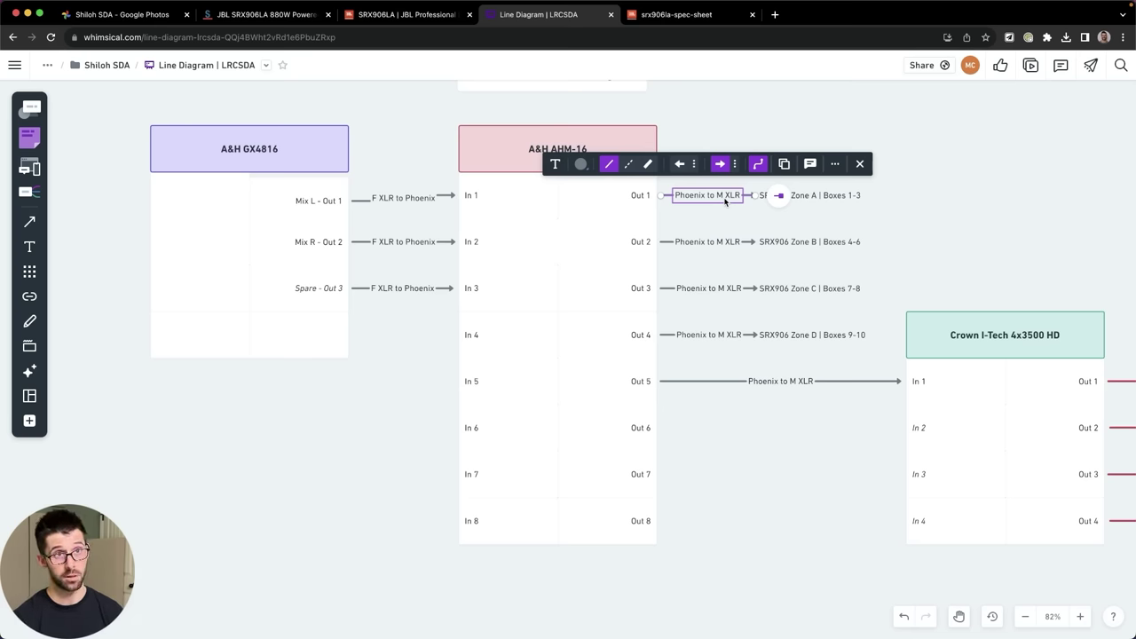
click(810, 199)
click(831, 115)
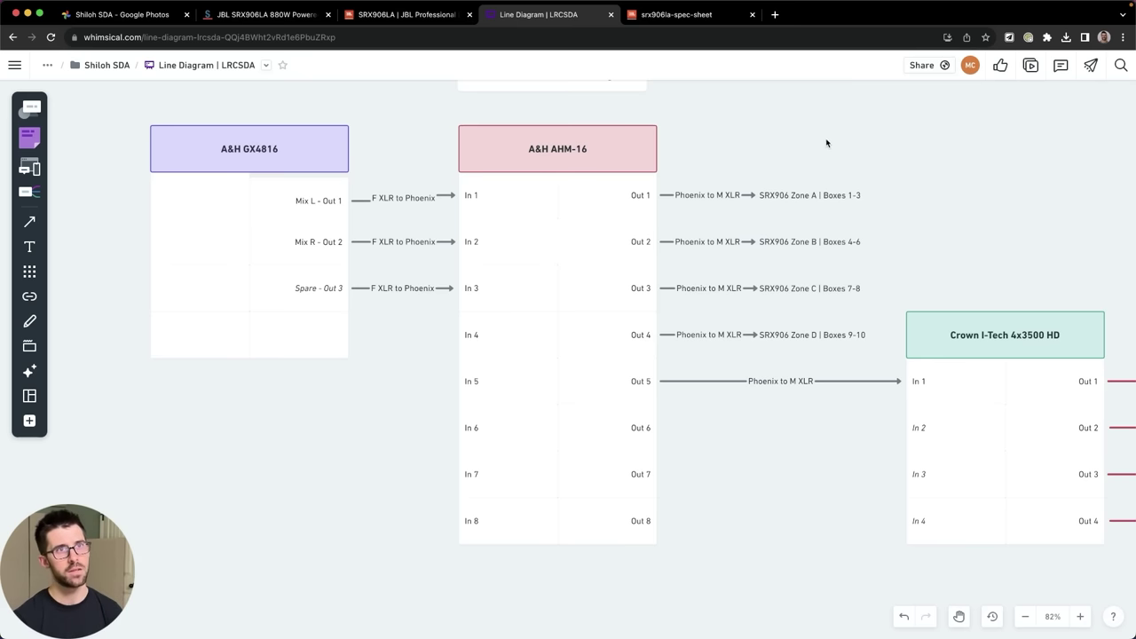
Point out the SRX906 Zone A, B and C box groupings by selecting their labels in turn, and clear the selection.
click(838, 196)
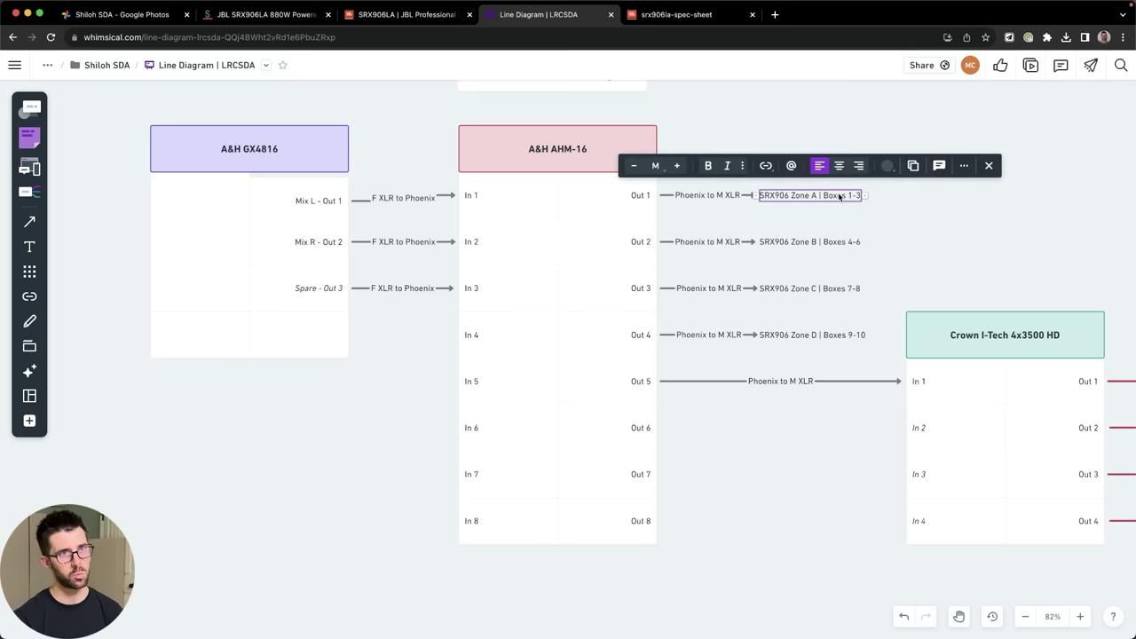
click(836, 242)
click(838, 287)
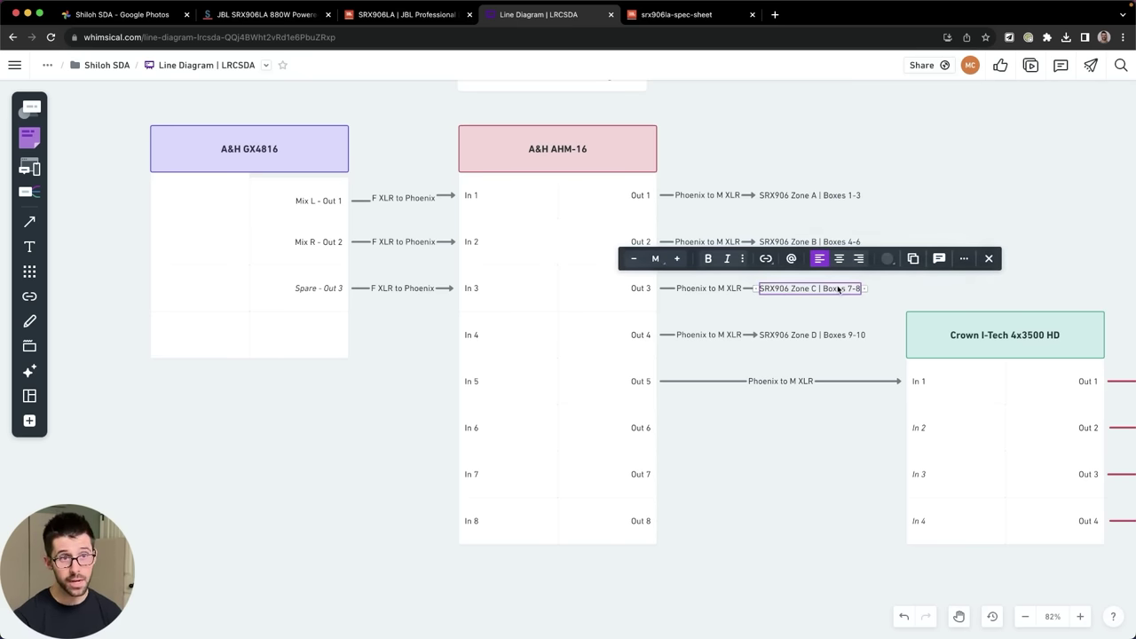
click(1013, 165)
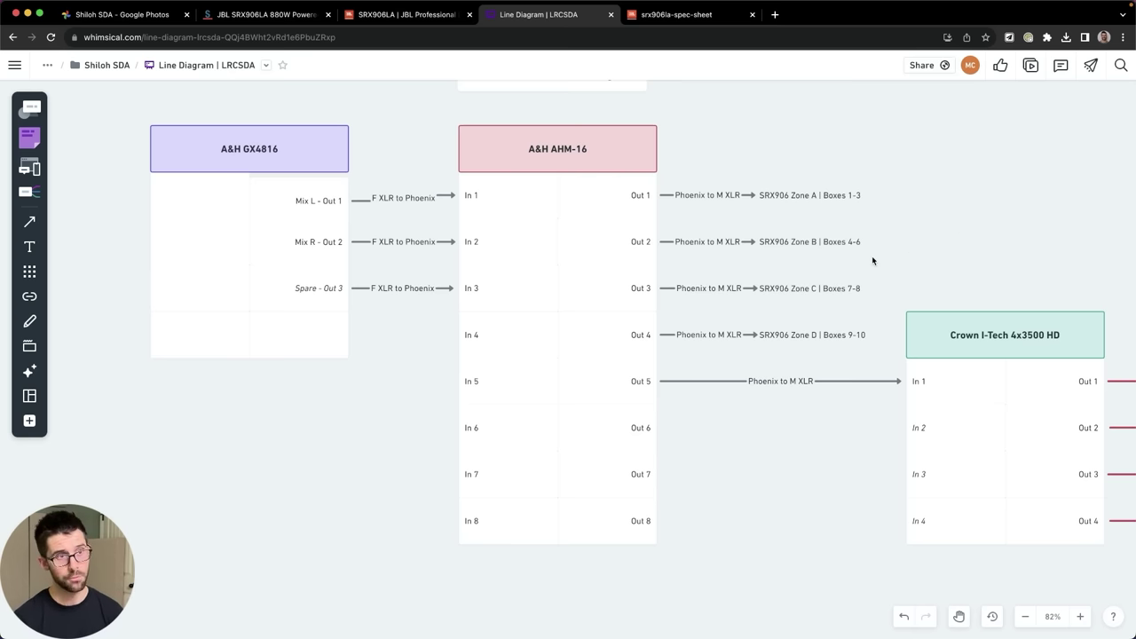
Trace the subwoofer path from AHM-16 Out 5 through the Crown I-Tech 4x3500 HD to the VTX B18 Top House Left output.
click(618, 380)
scroll(616, 379, right, 5)
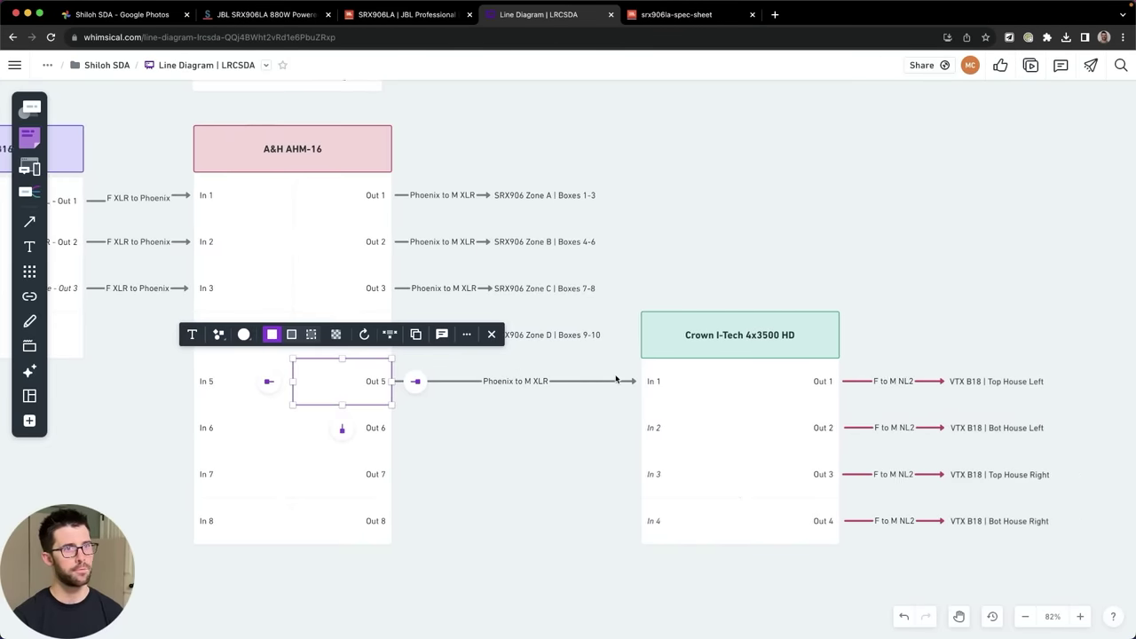
scroll(616, 380, right, 2)
click(730, 283)
scroll(730, 282, down, 1)
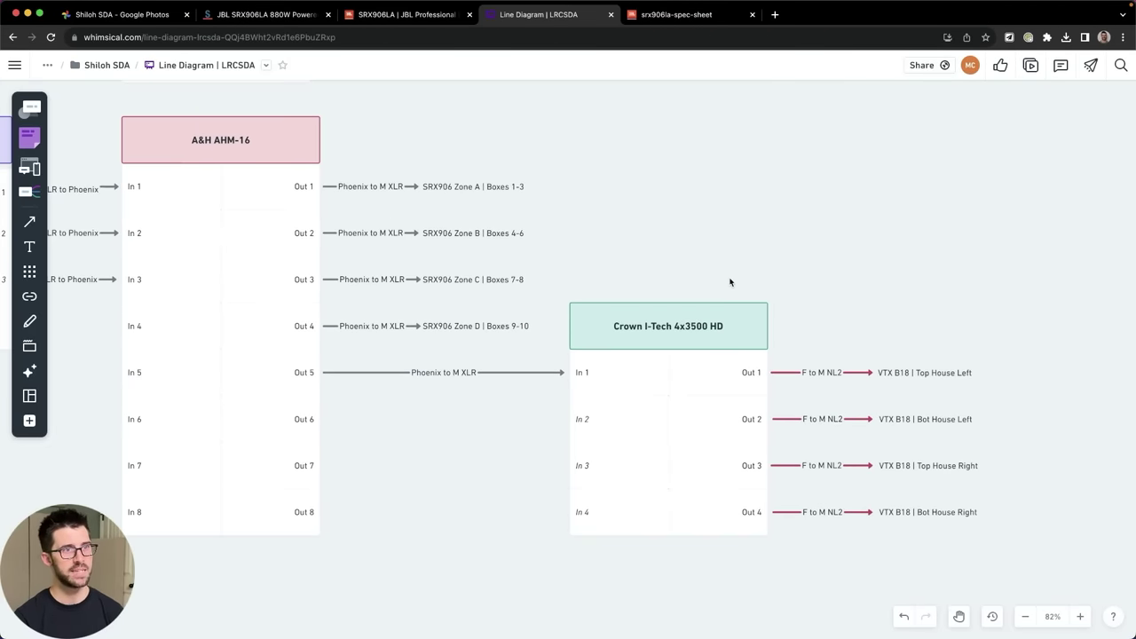
click(619, 373)
click(757, 373)
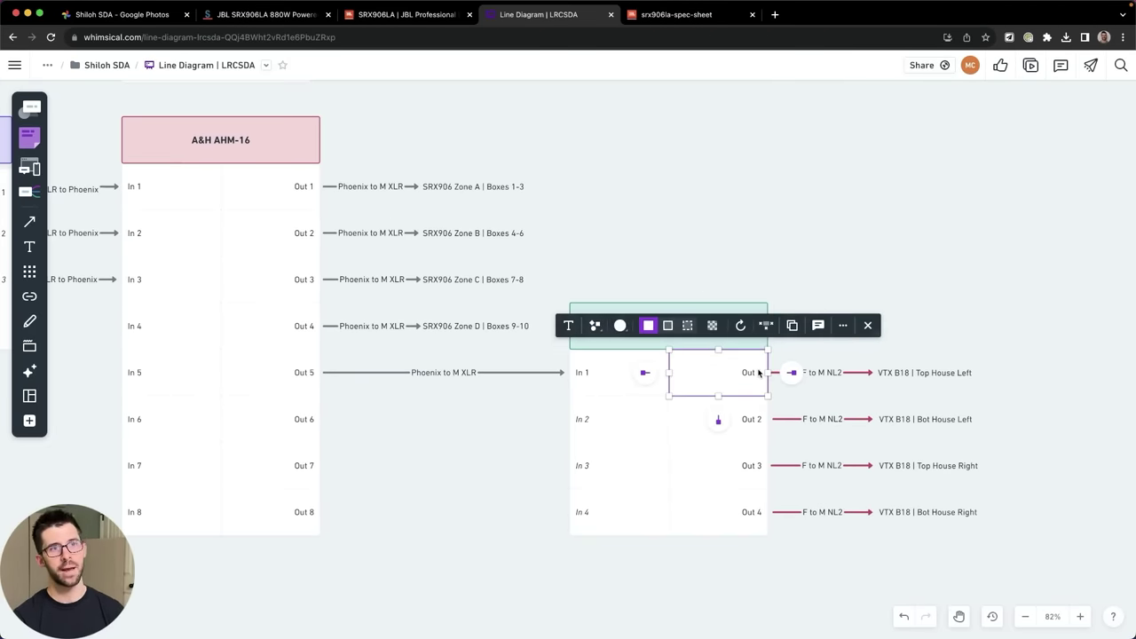
click(855, 261)
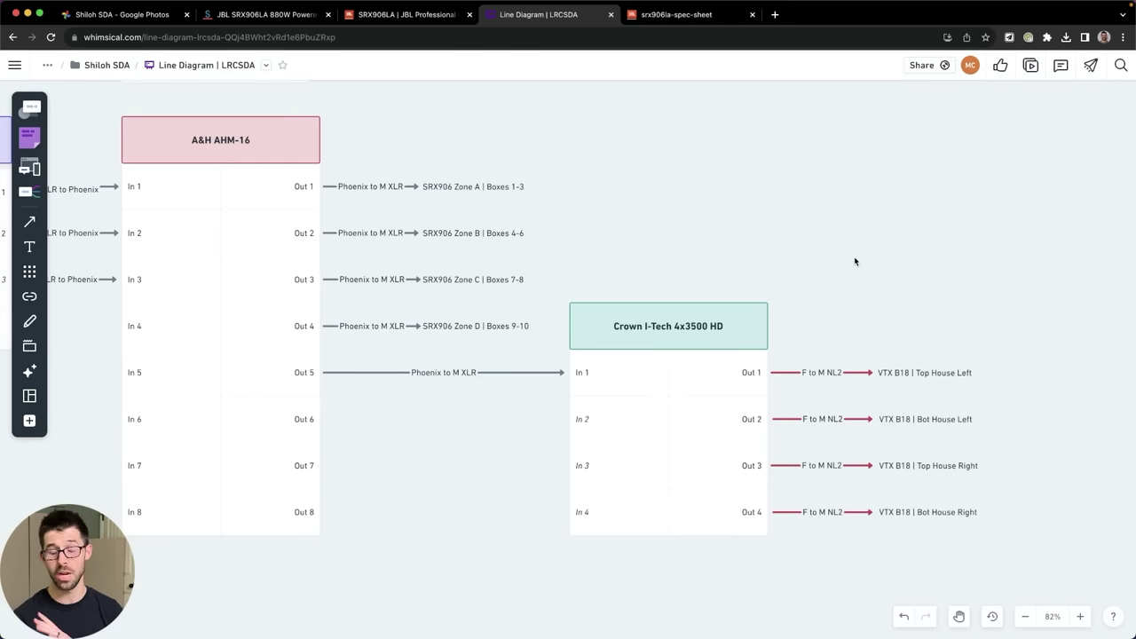
click(898, 373)
click(883, 200)
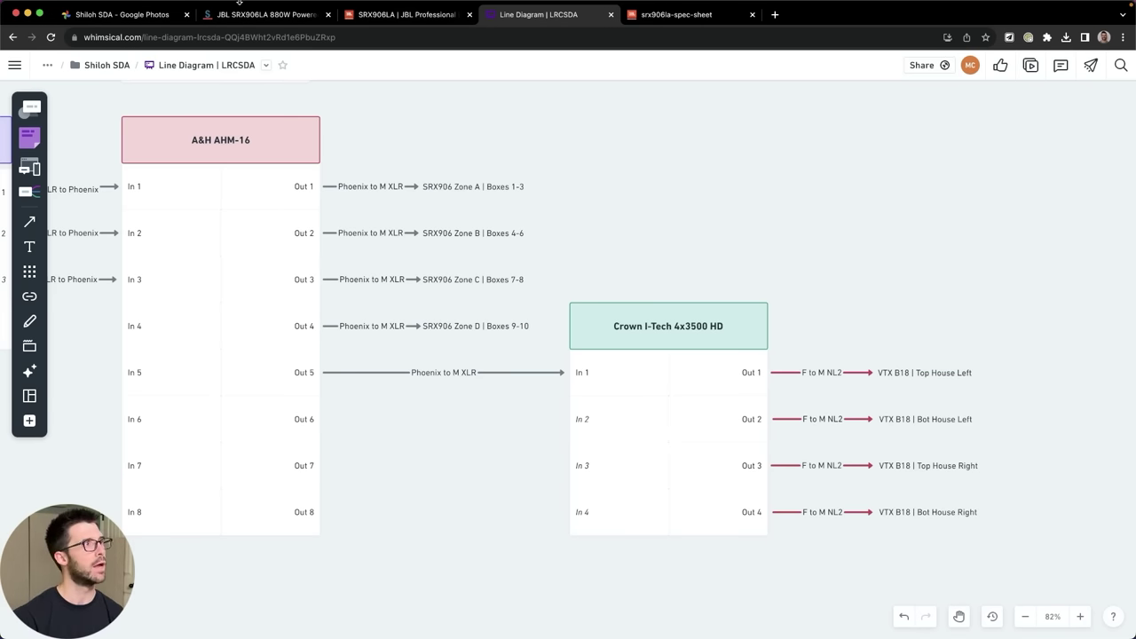
Switch to the Shiloh SDA photo album and open the elevated view over the pews towards the blue-lit stage.
click(148, 15)
scroll(377, 413, down, 5)
scroll(377, 413, down, 4)
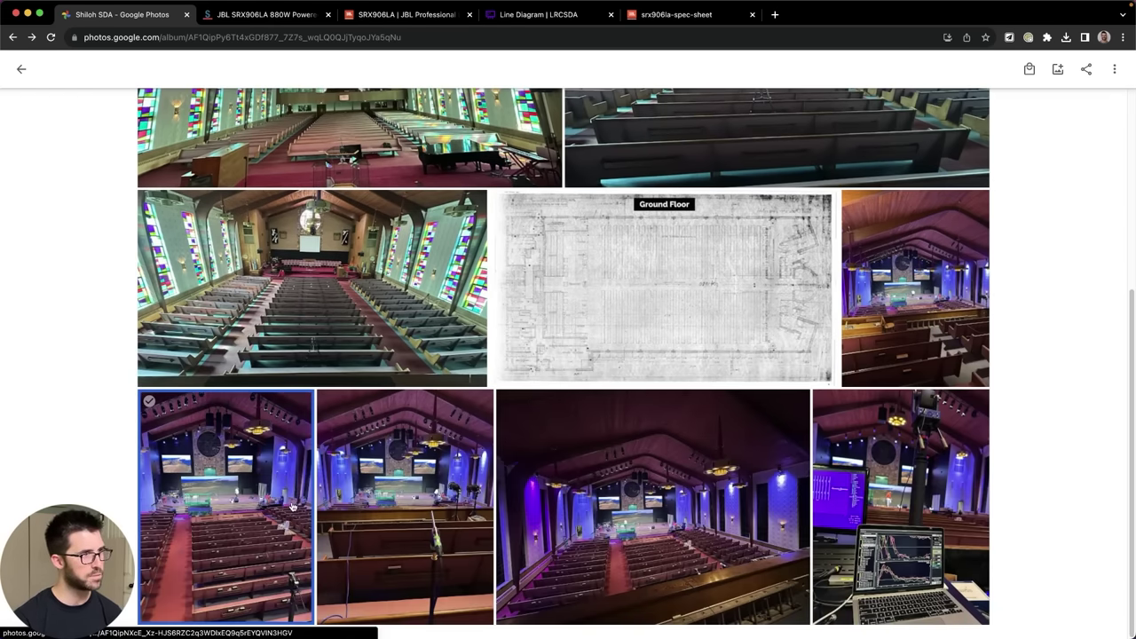
click(297, 488)
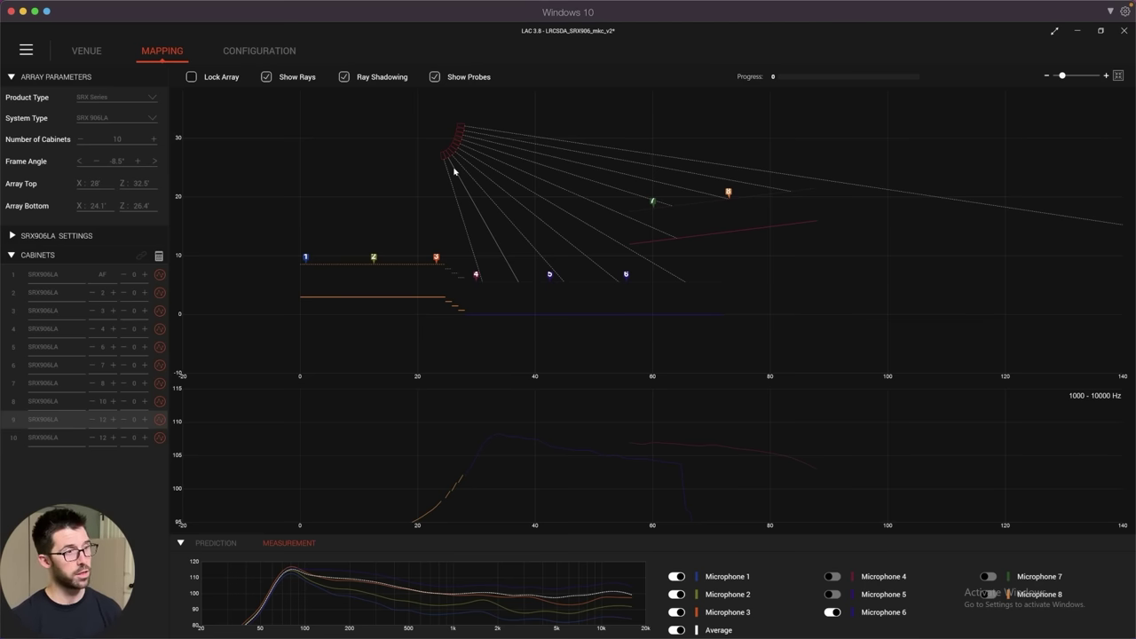
Trace the bottom cabinet's ray to microphone 4 in LAC, and mark the side-wall areas flanking the stage in the room photo.
drag(444, 159, 480, 276)
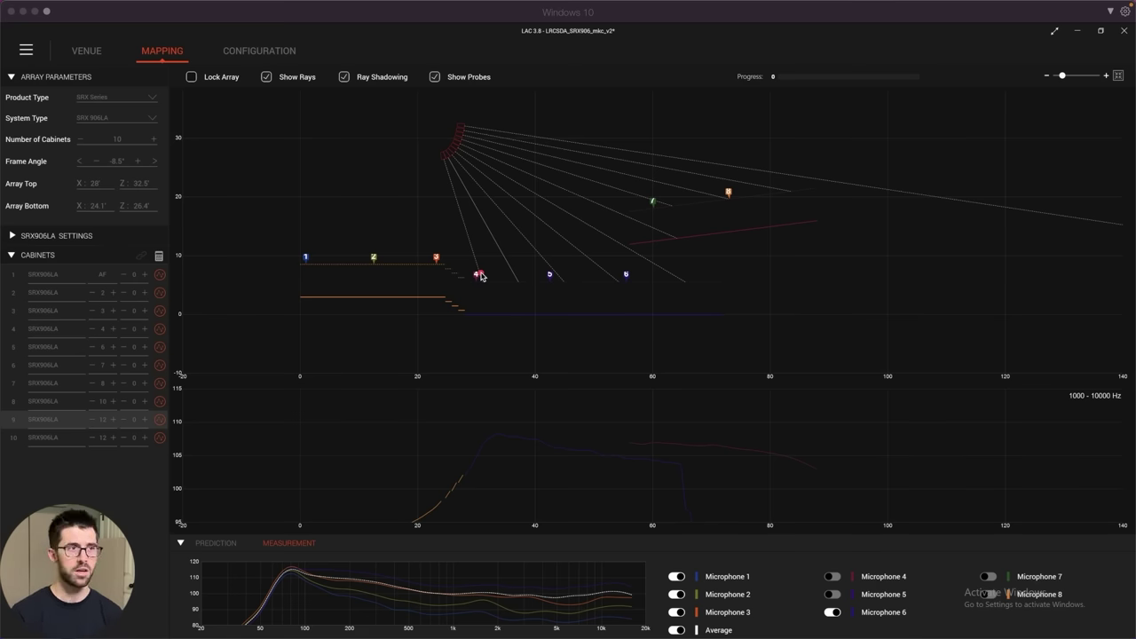
key(ctrl+Up)
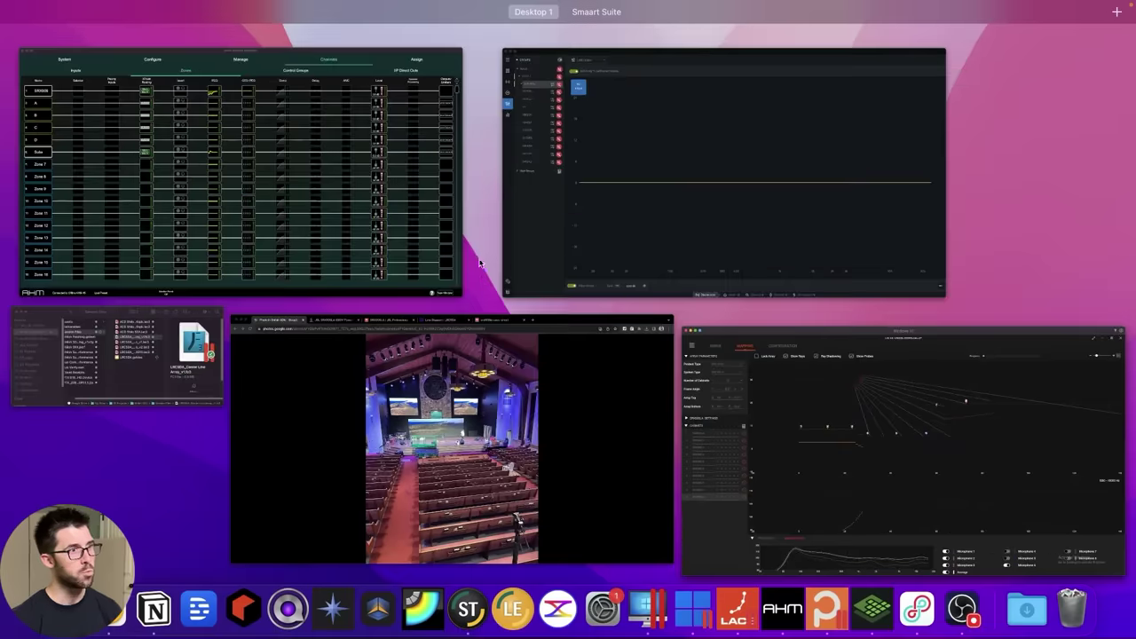
click(468, 377)
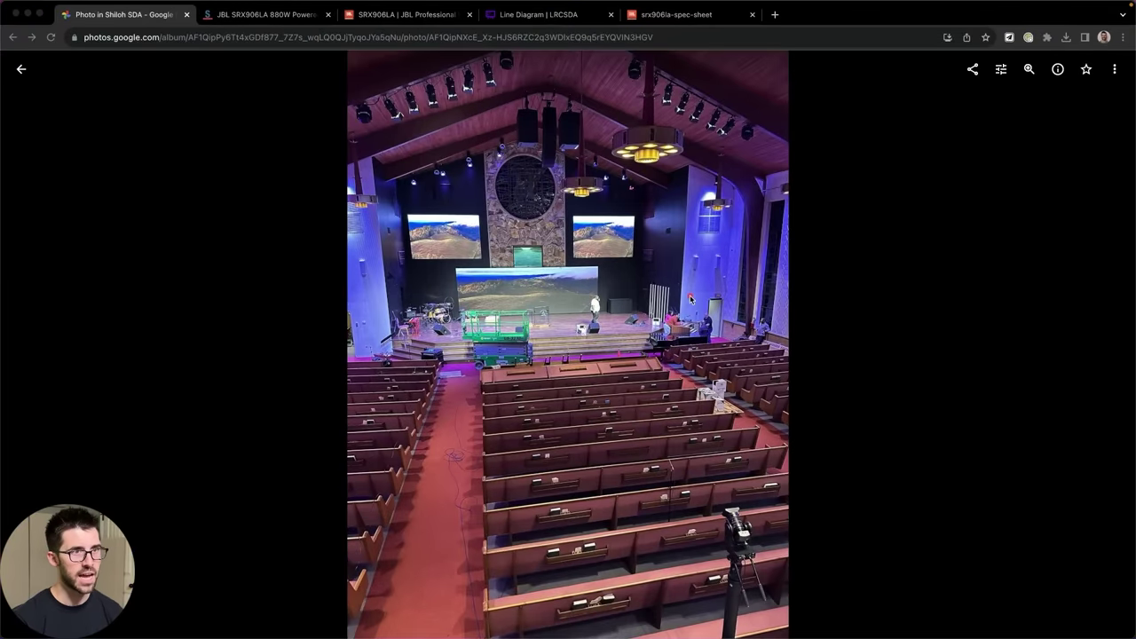
mouse_move(690, 287)
mouse_down()
mouse_move(680, 295)
mouse_move(695, 302)
mouse_up()
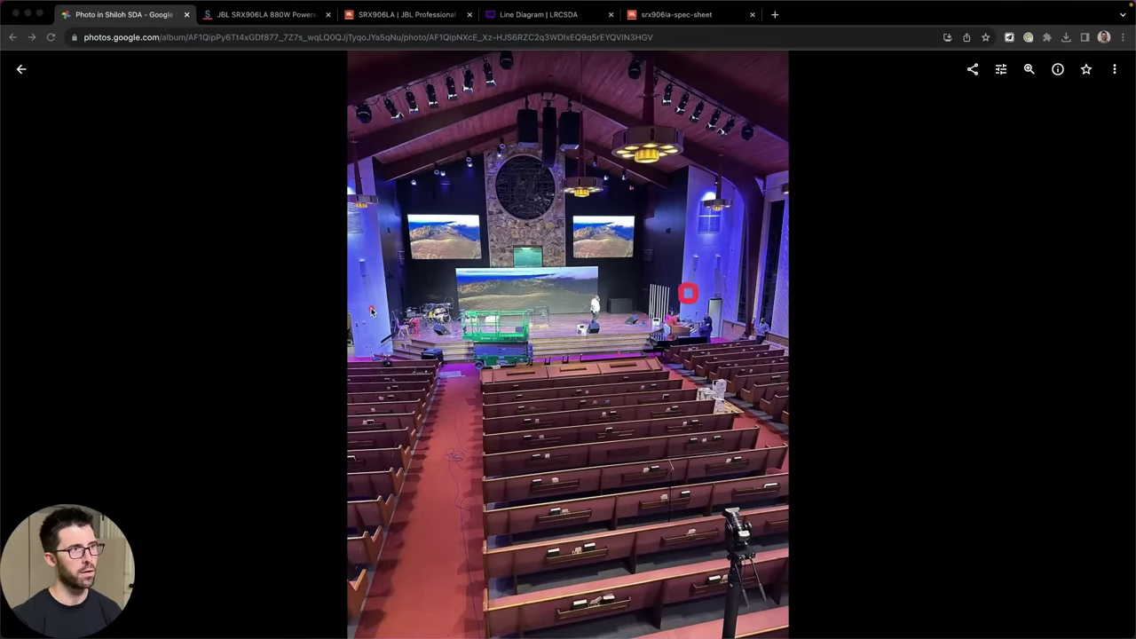
mouse_move(371, 306)
mouse_down()
mouse_move(358, 311)
mouse_move(379, 325)
mouse_up()
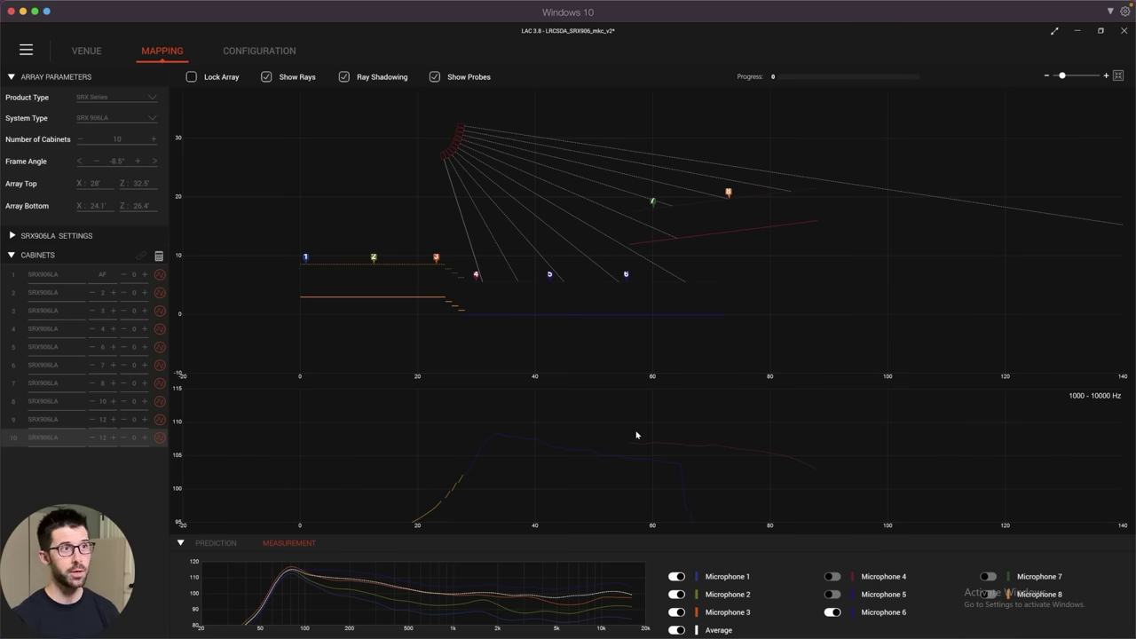
Mark listening positions on the LAC mapping between microphones 4, 5 and 6, behind 6, beside 7 and behind 8.
key(ctrl+Up)
click(802, 431)
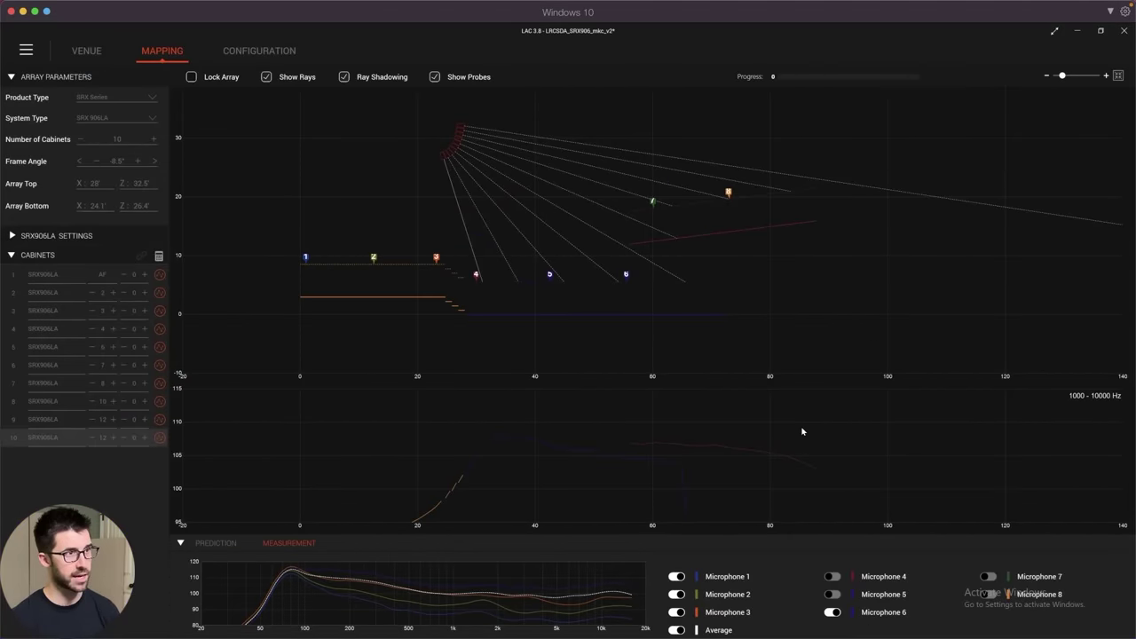
click(495, 275)
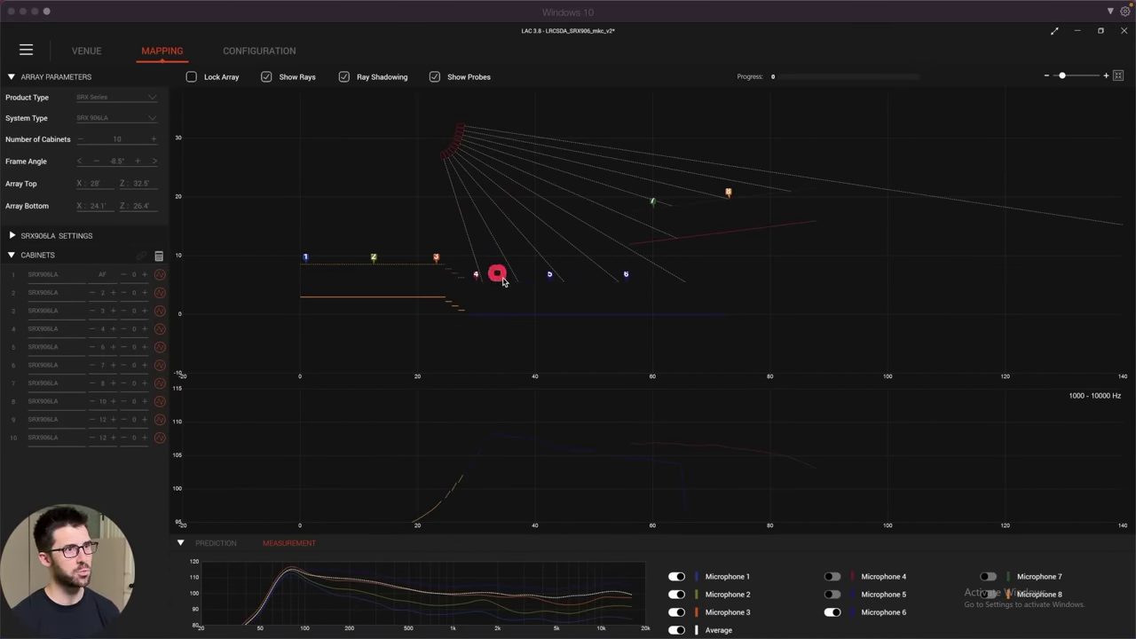
click(590, 276)
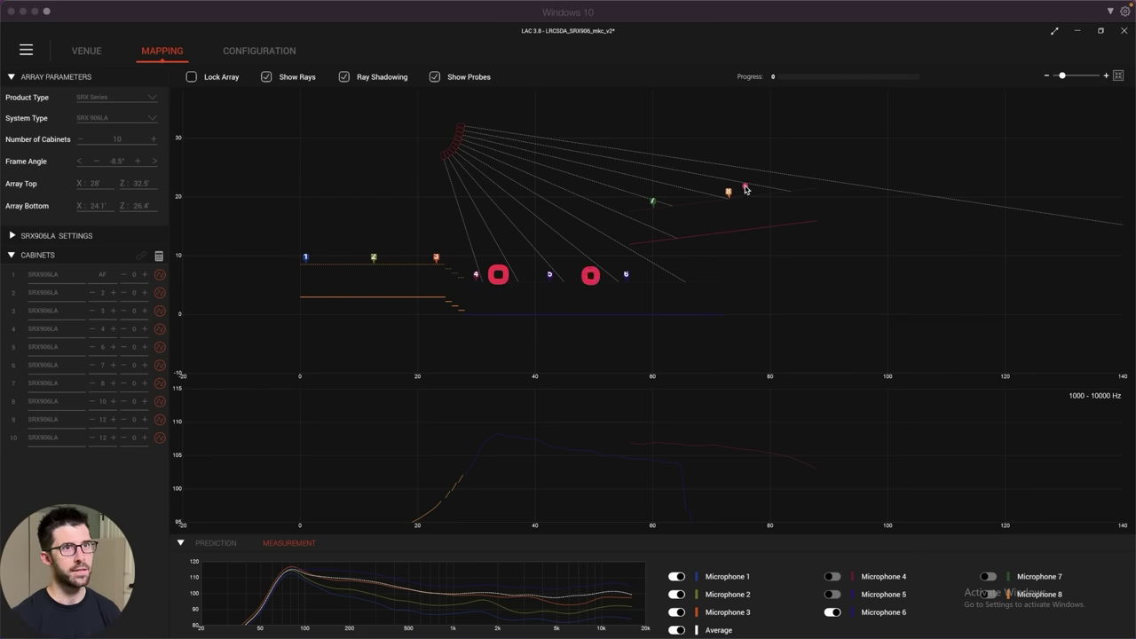
click(784, 188)
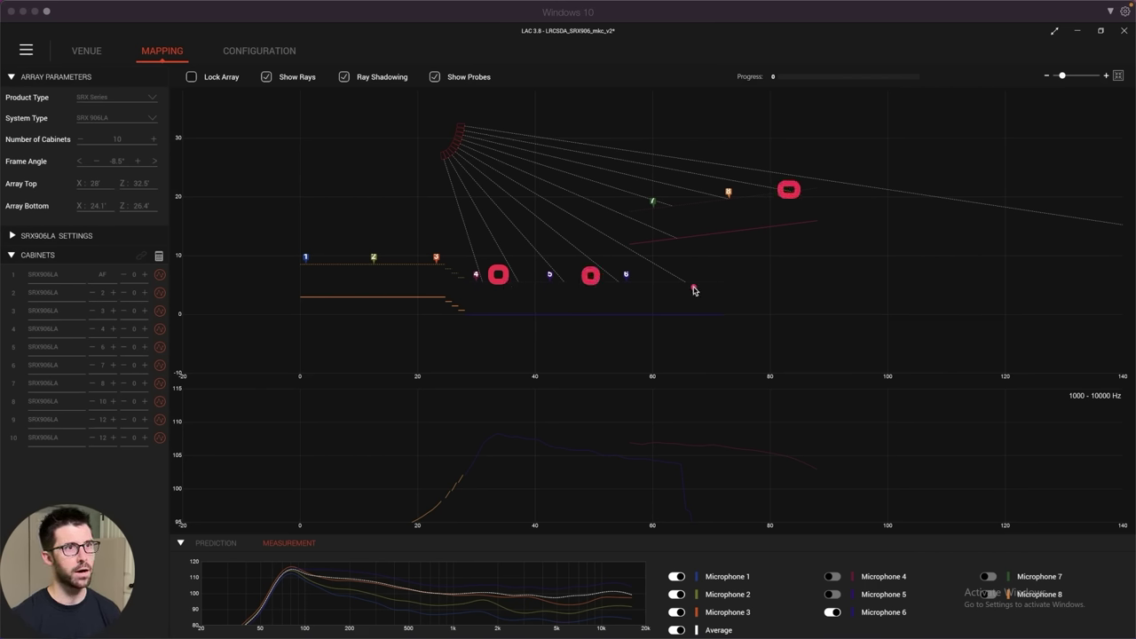
click(690, 287)
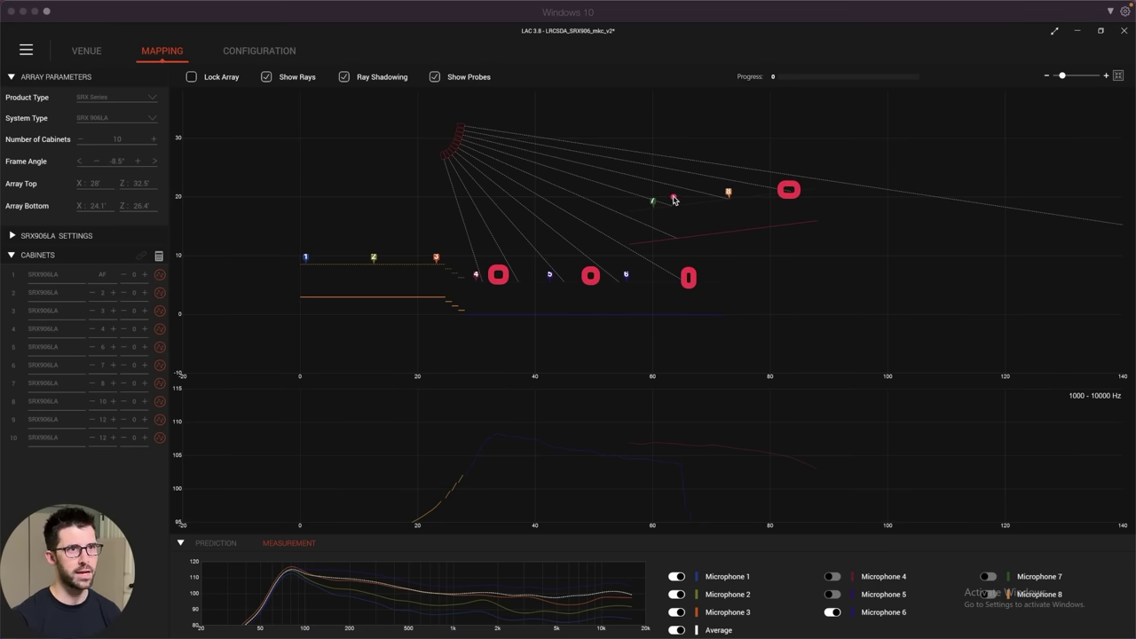
click(670, 198)
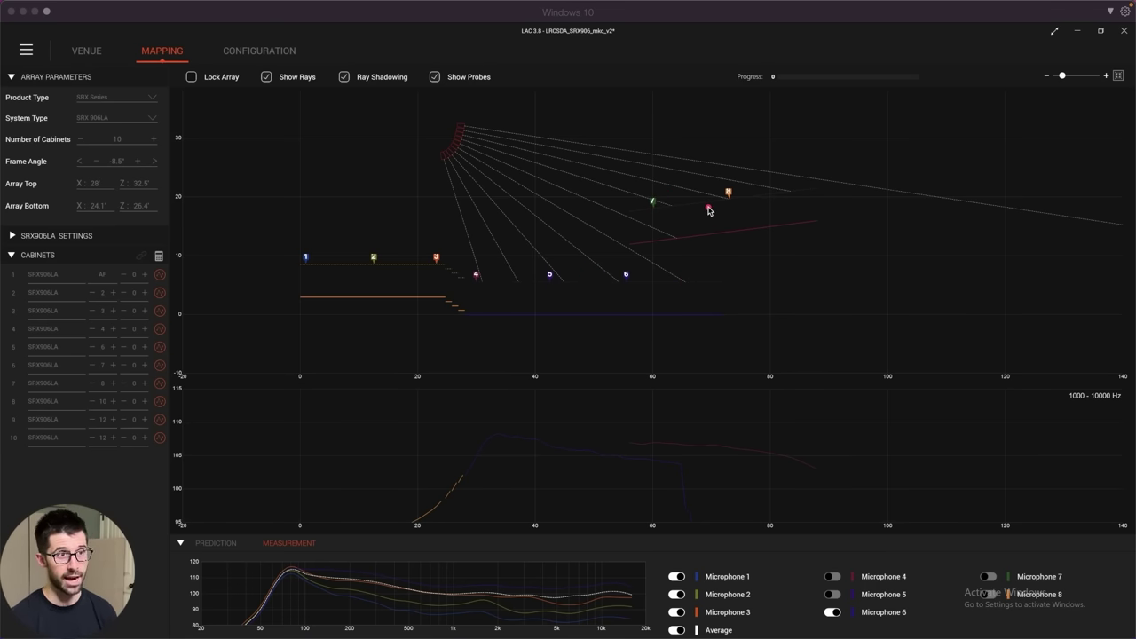
click(739, 242)
Return to the room photo and point out the centre line array hanging above the stage.
key(ctrl+Up)
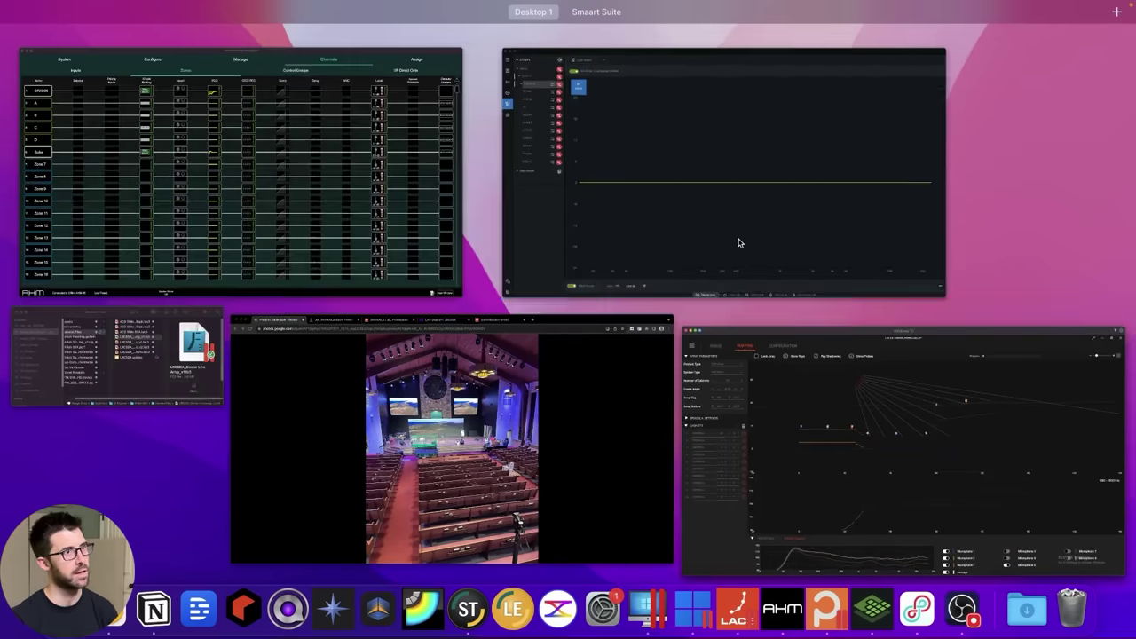
click(545, 472)
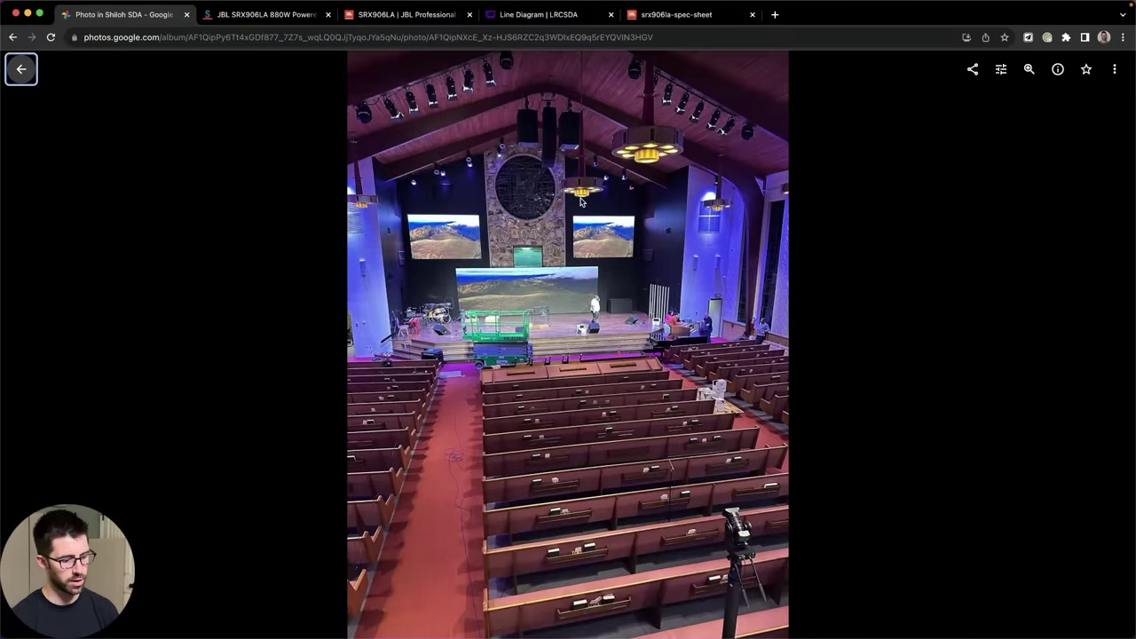
drag(550, 166, 613, 206)
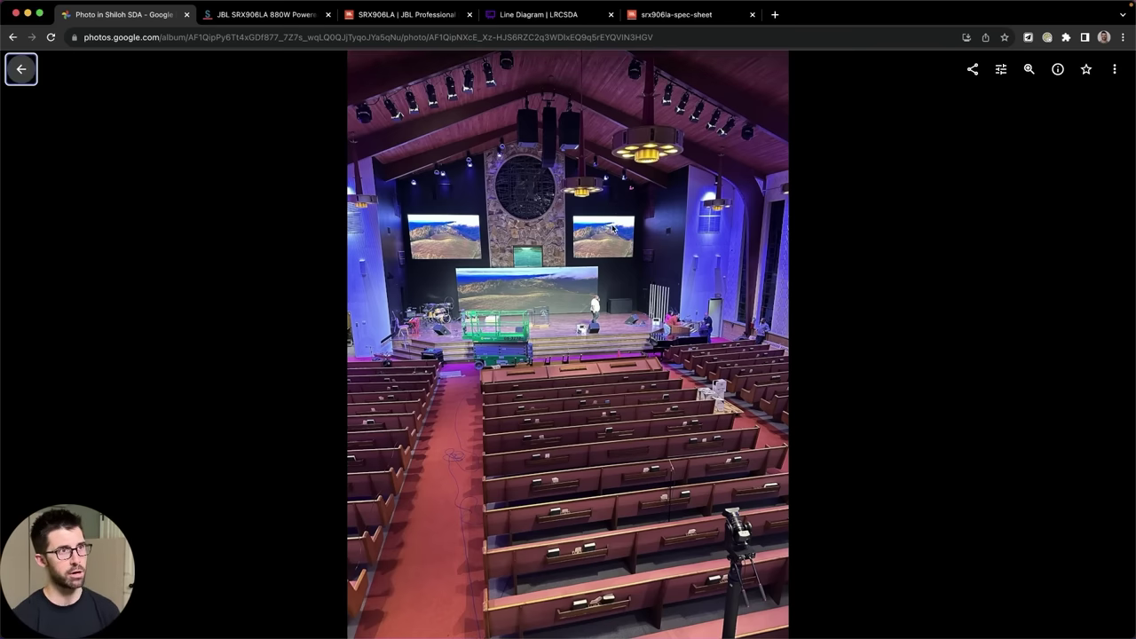
Switch to Smaart Suite and bring the Main_ONAX_Pre EQ traces A, B, C and D to the front in turn.
key(ctrl+super+f)
key(ctrl+super+f)
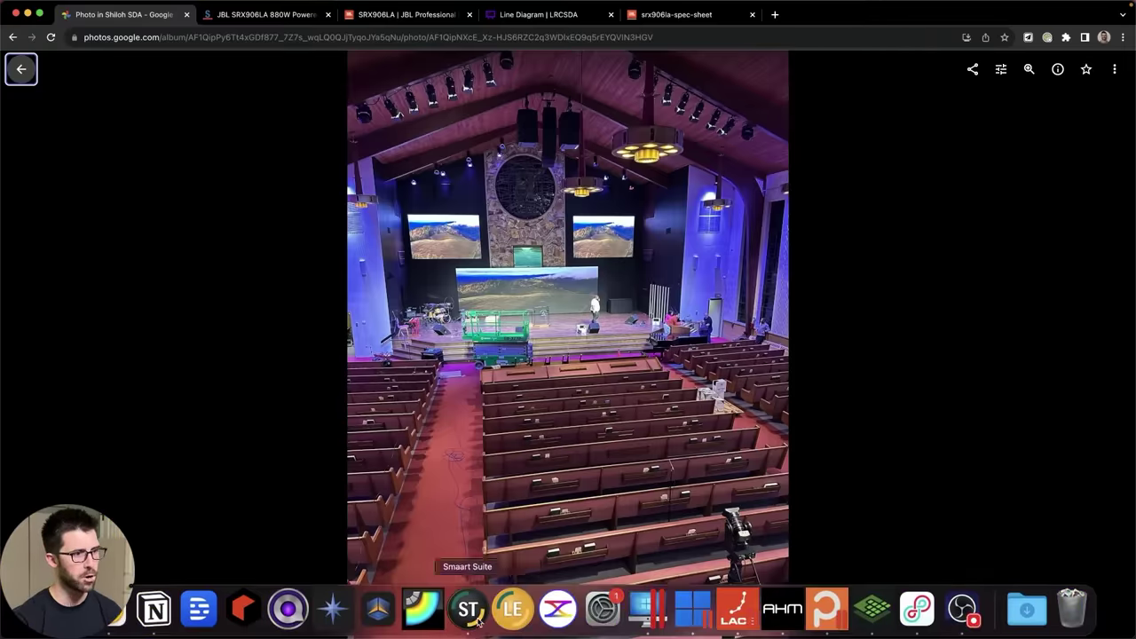
click(478, 621)
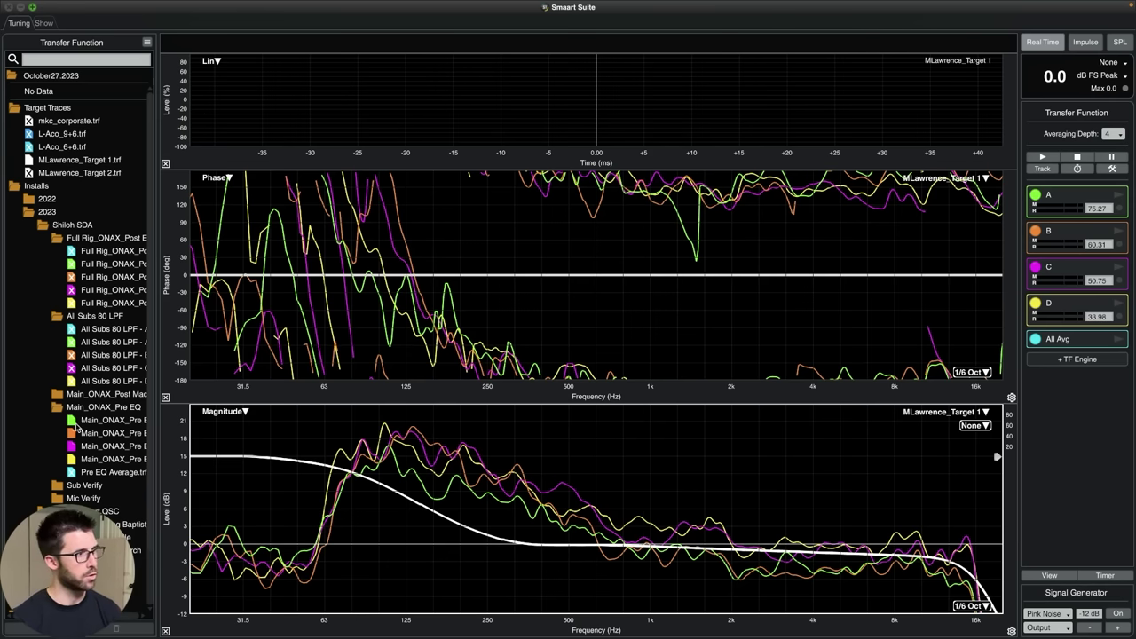
click(86, 423)
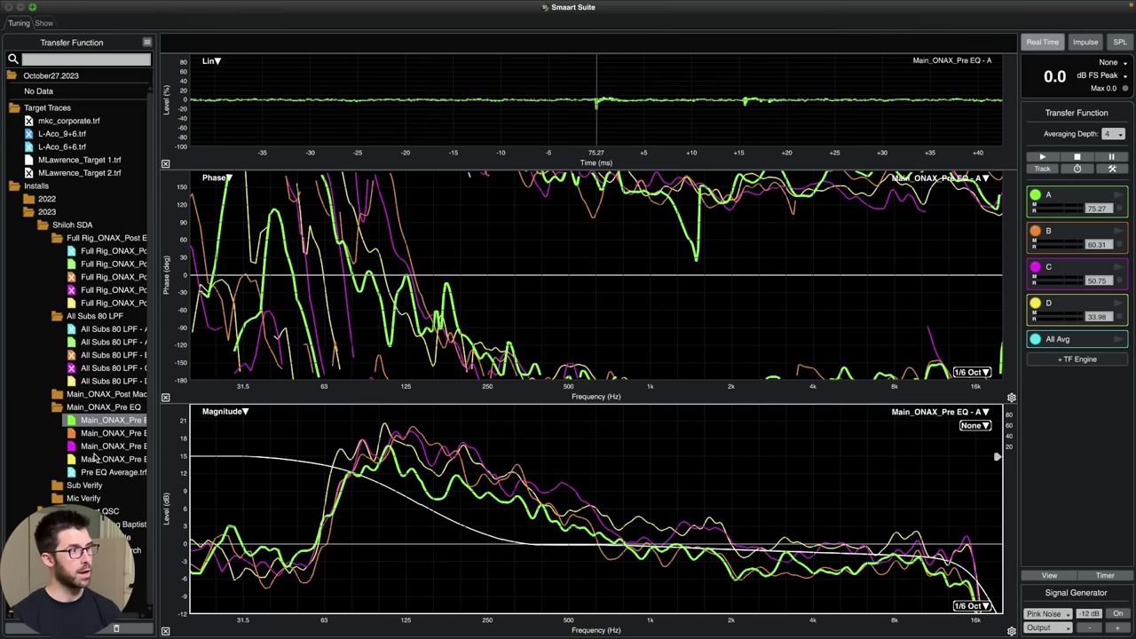
click(92, 434)
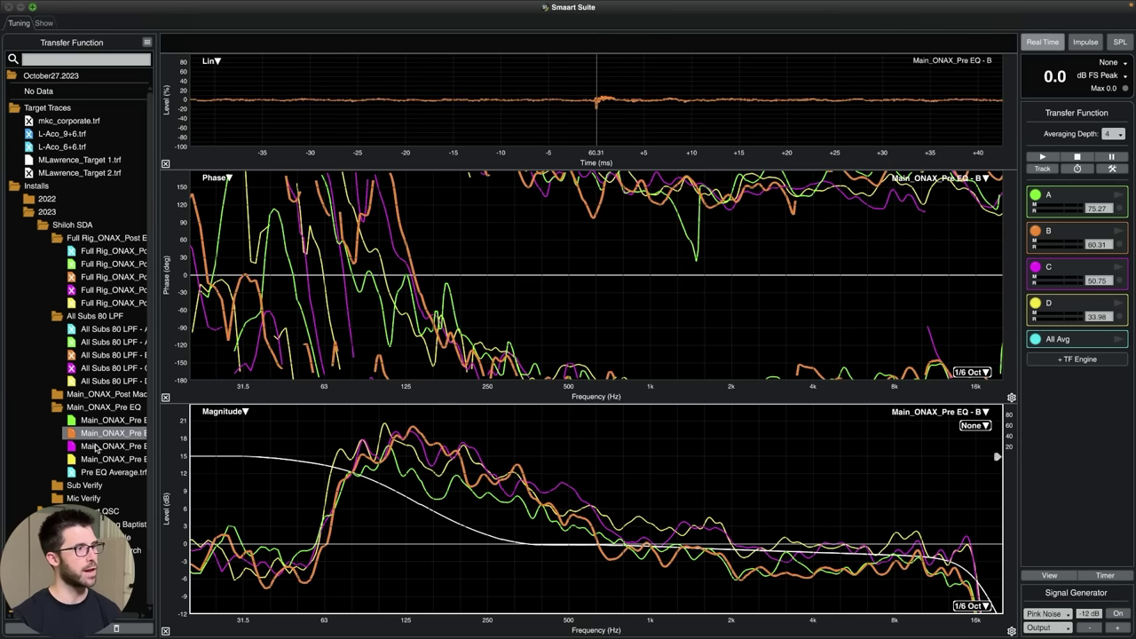
click(96, 446)
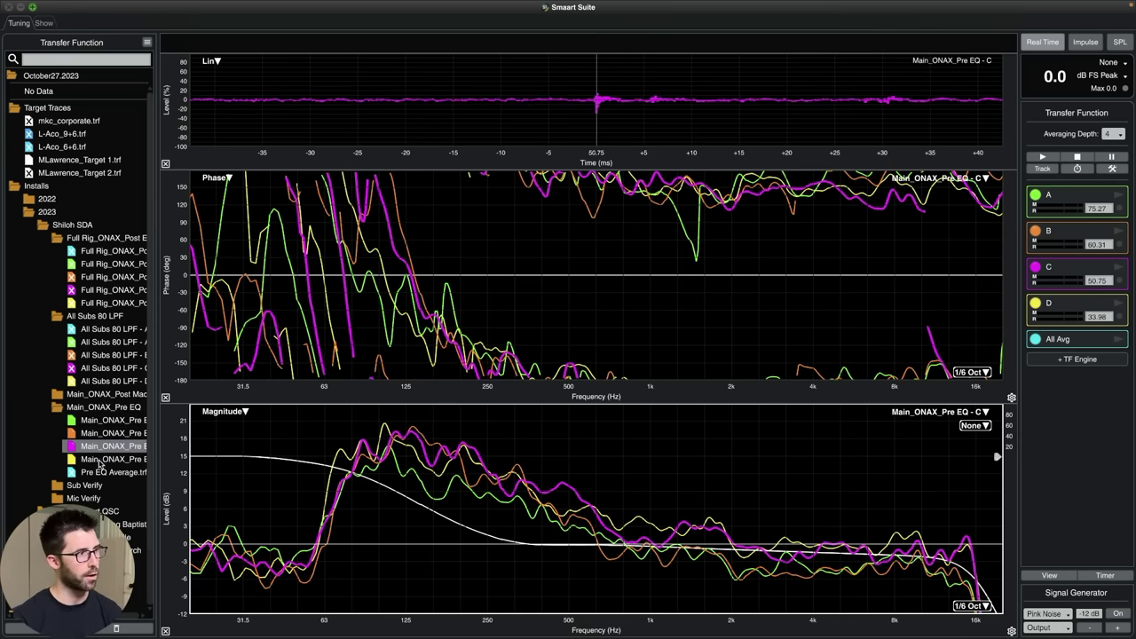
click(99, 460)
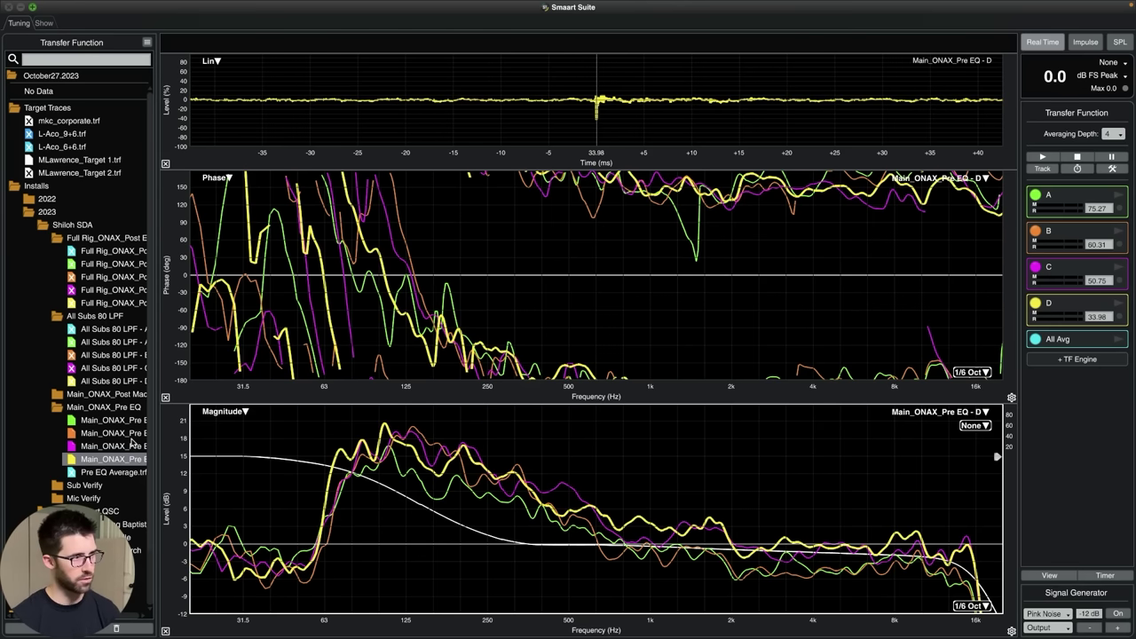
Select the Main_ONAX_Pre EQ - A trace and adjust its magnitude offset to 0.8 dB for comparison with the other positions.
click(94, 418)
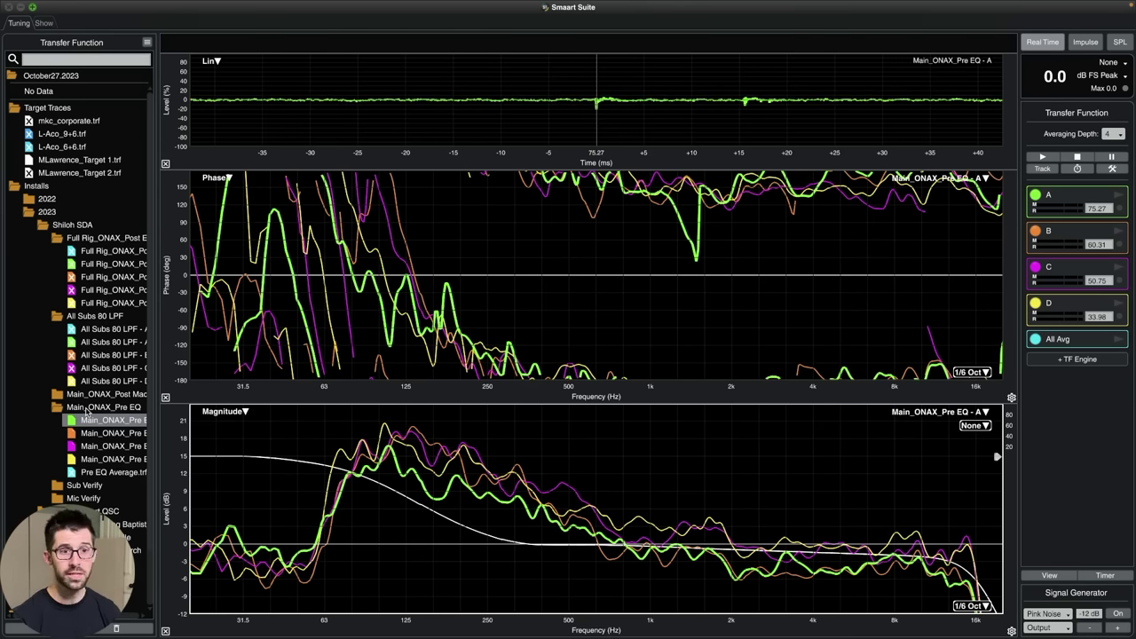
key(Up)
key(Up)
key(Up)
key(Up)
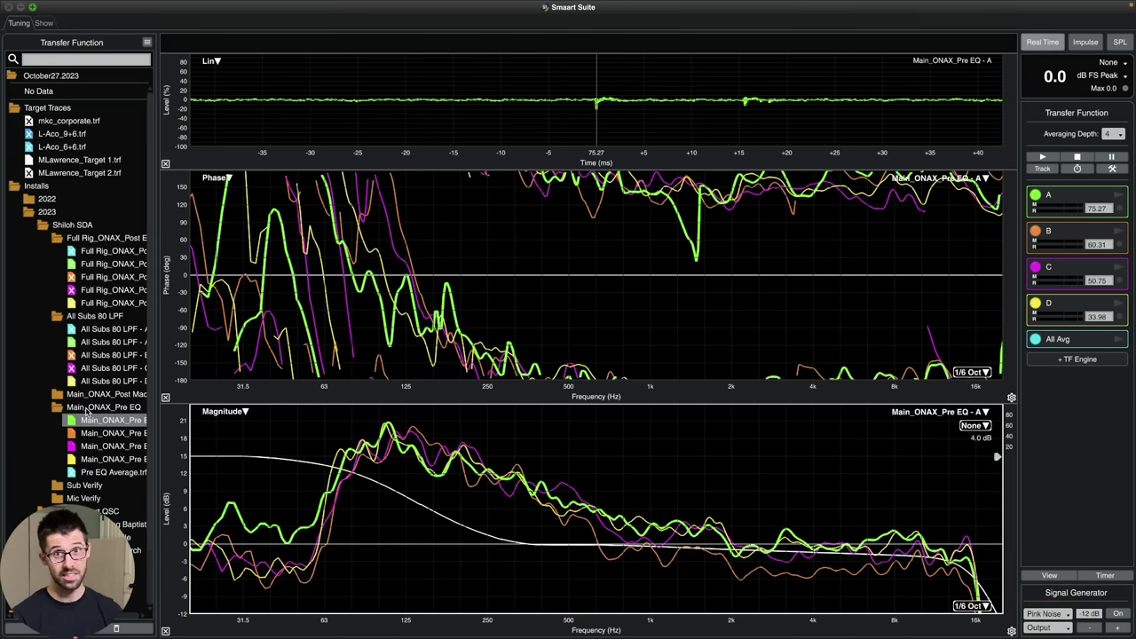
key(Down)
key(Down)
key(Down)
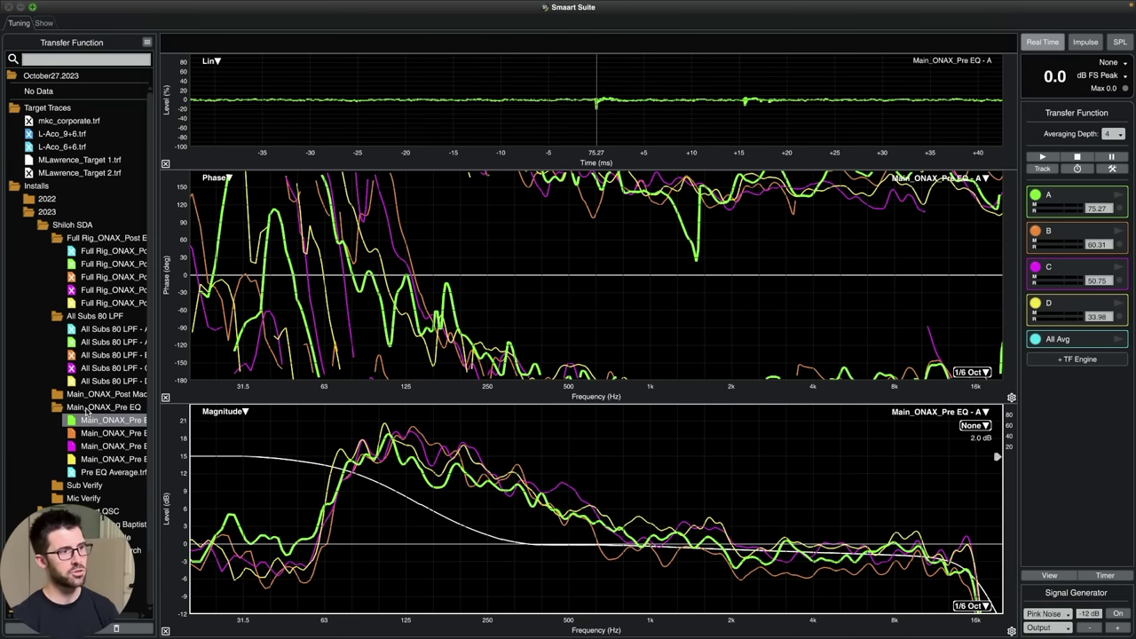
key(Down)
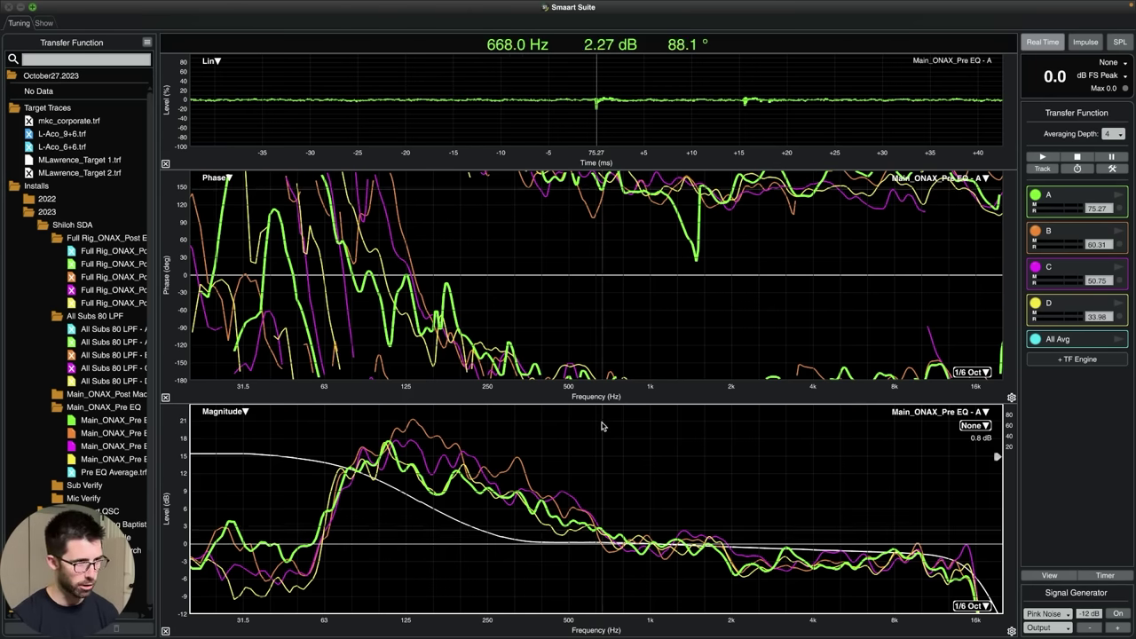
Switch to AHM System Manager and open the PEQ of the SRX906 zone to review its filters.
key(ctrl+Up)
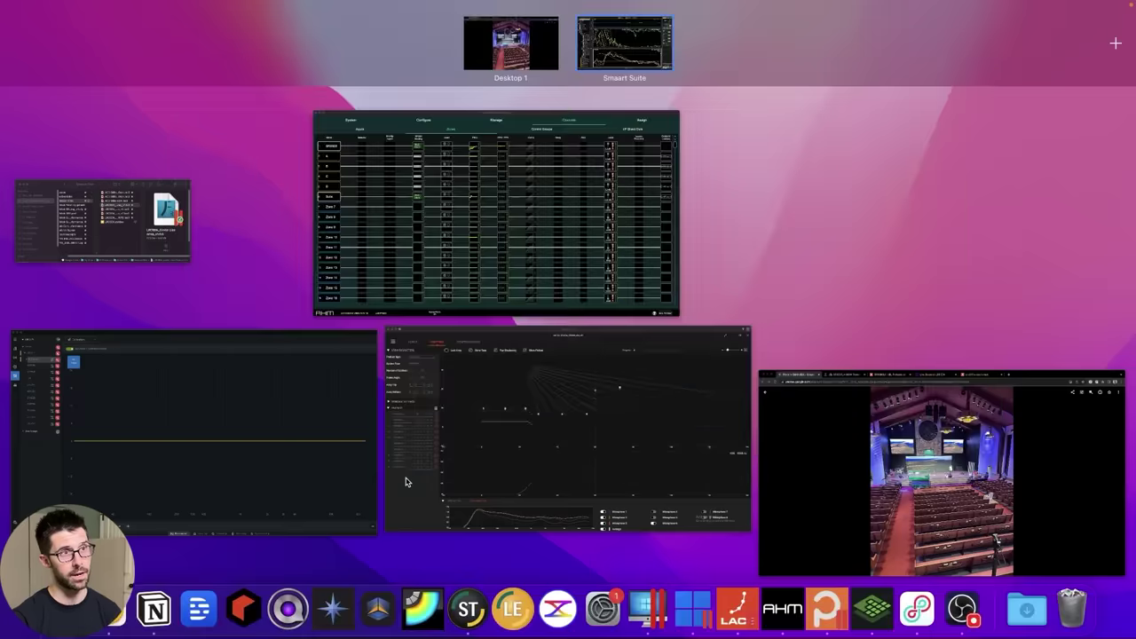
click(508, 182)
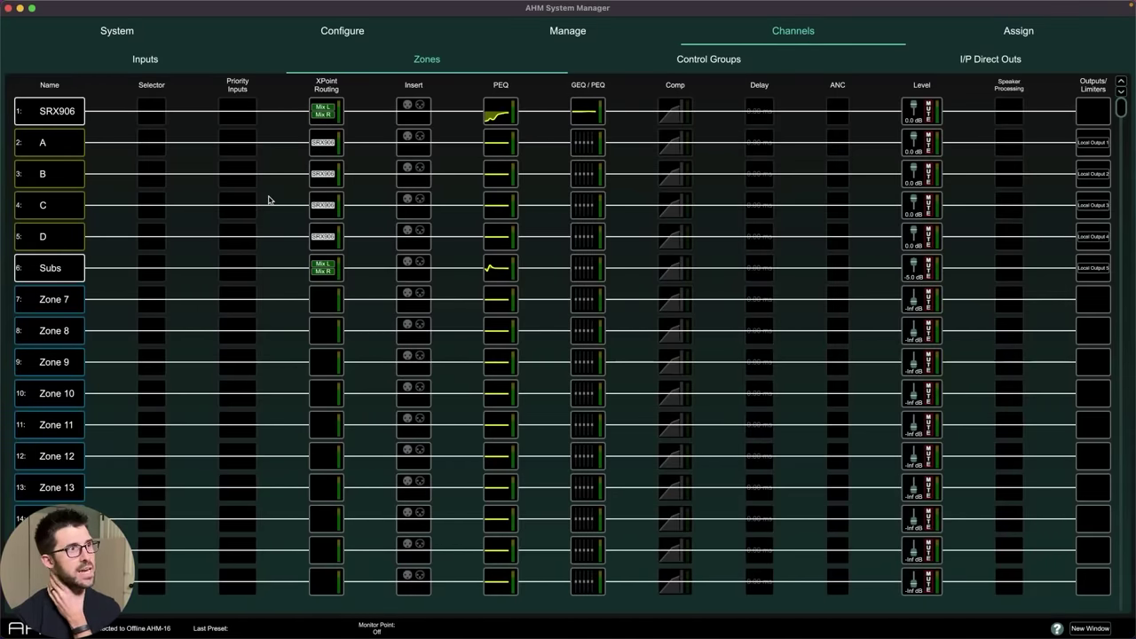
click(502, 106)
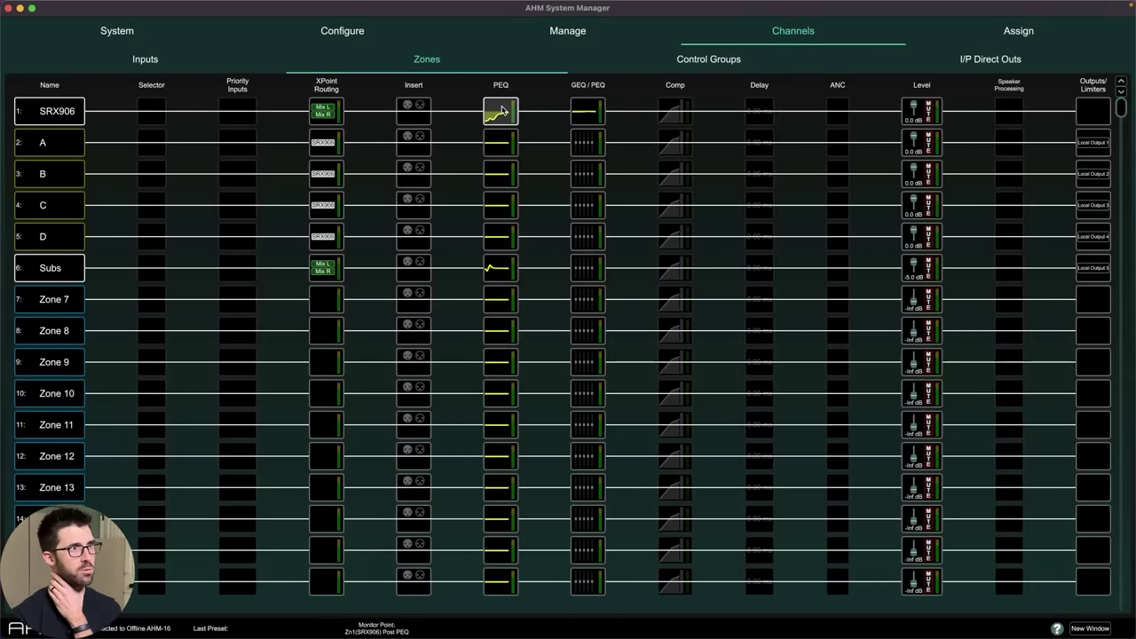
click(503, 105)
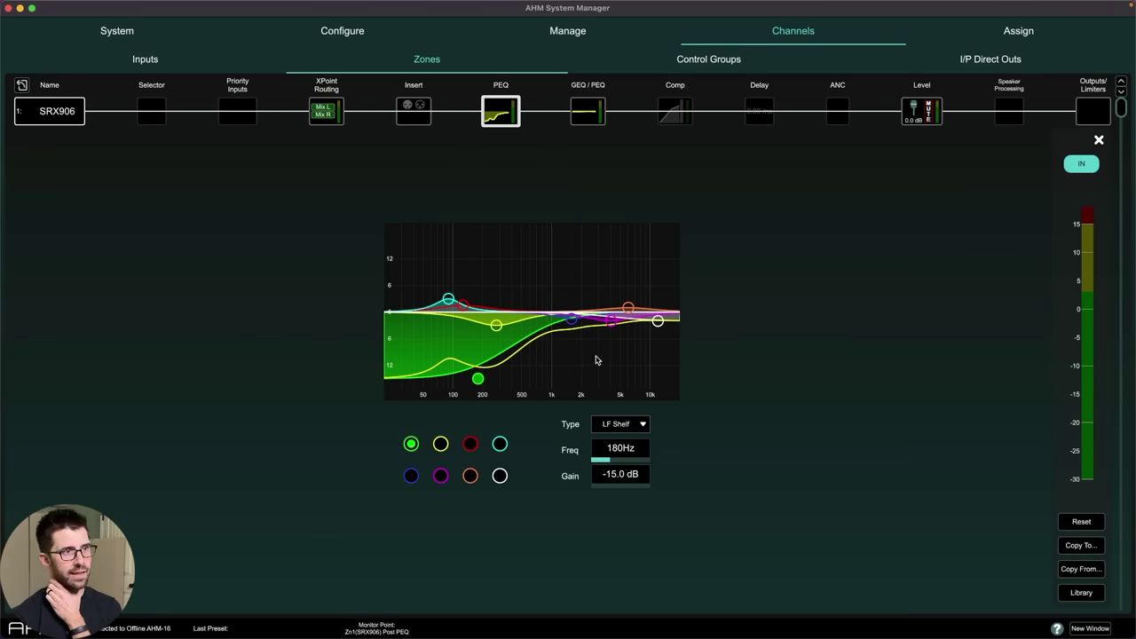
Return to Smaart Suite and hide the impulse response plot so only phase and magnitude are shown.
key(ctrl+Up)
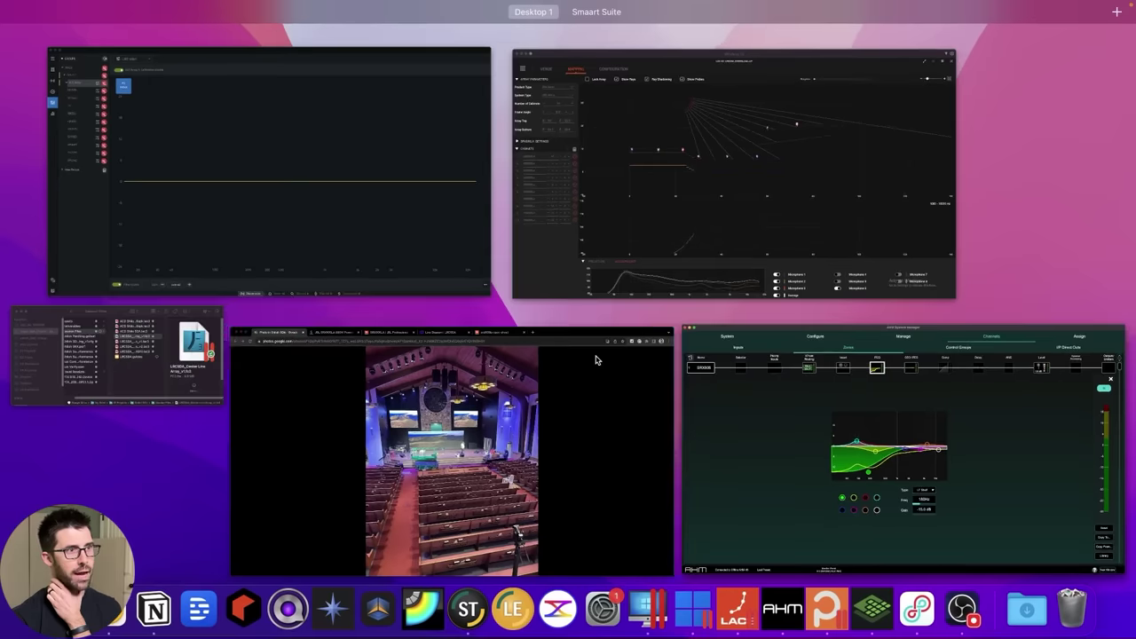
click(719, 213)
click(468, 613)
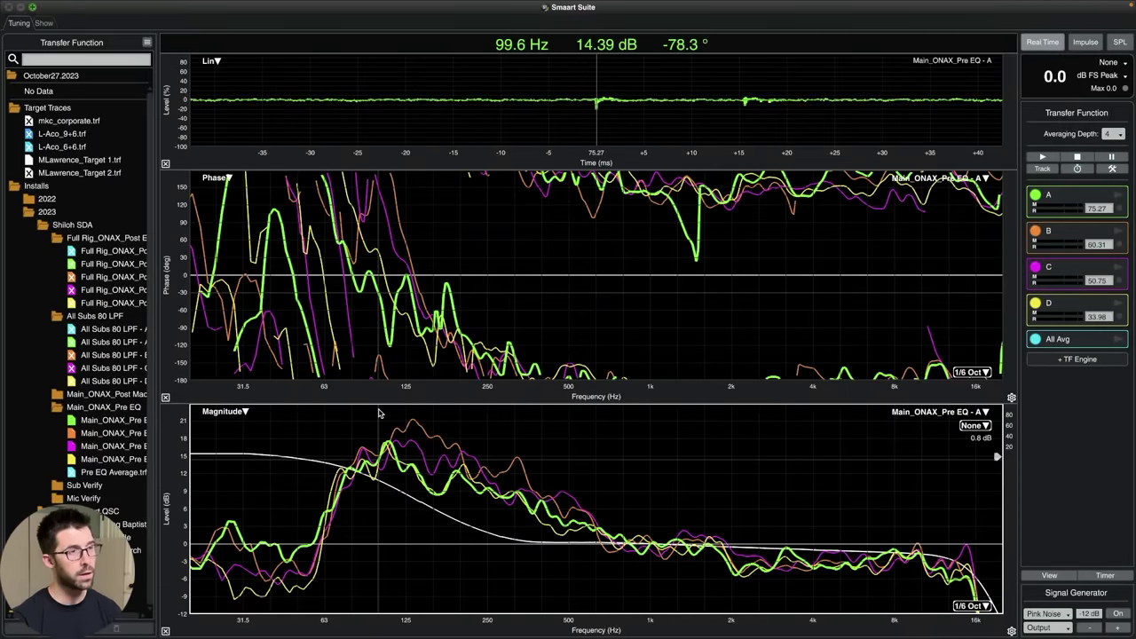
key(l)
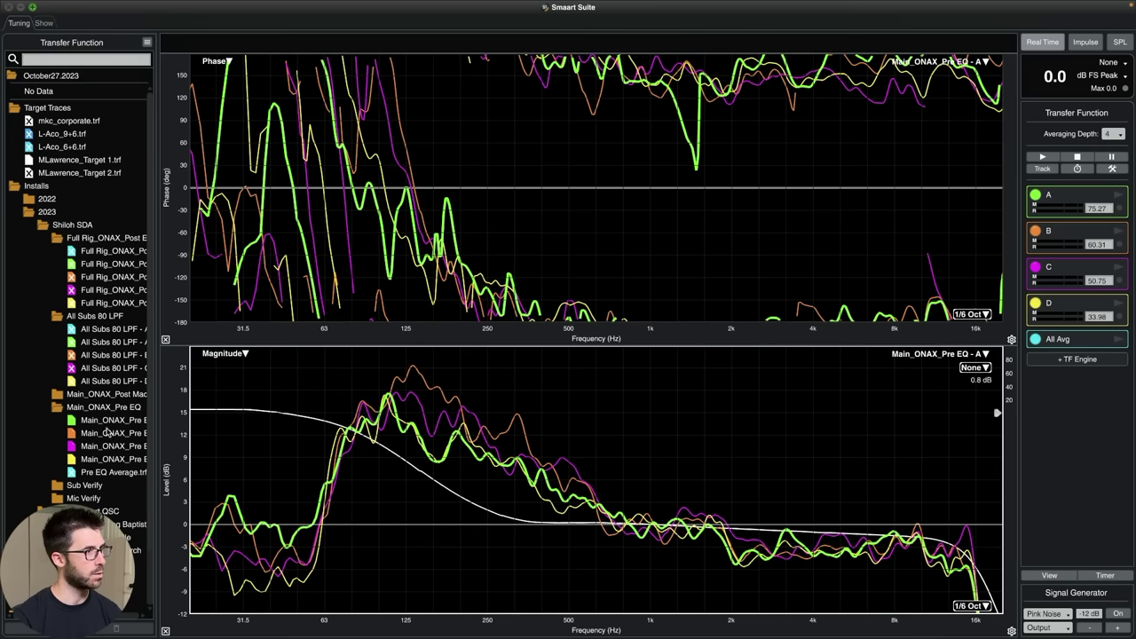
Bring the Pre EQ Average trace to the front and hide the individual Main_ONAX_Pre EQ A to D traces.
click(77, 472)
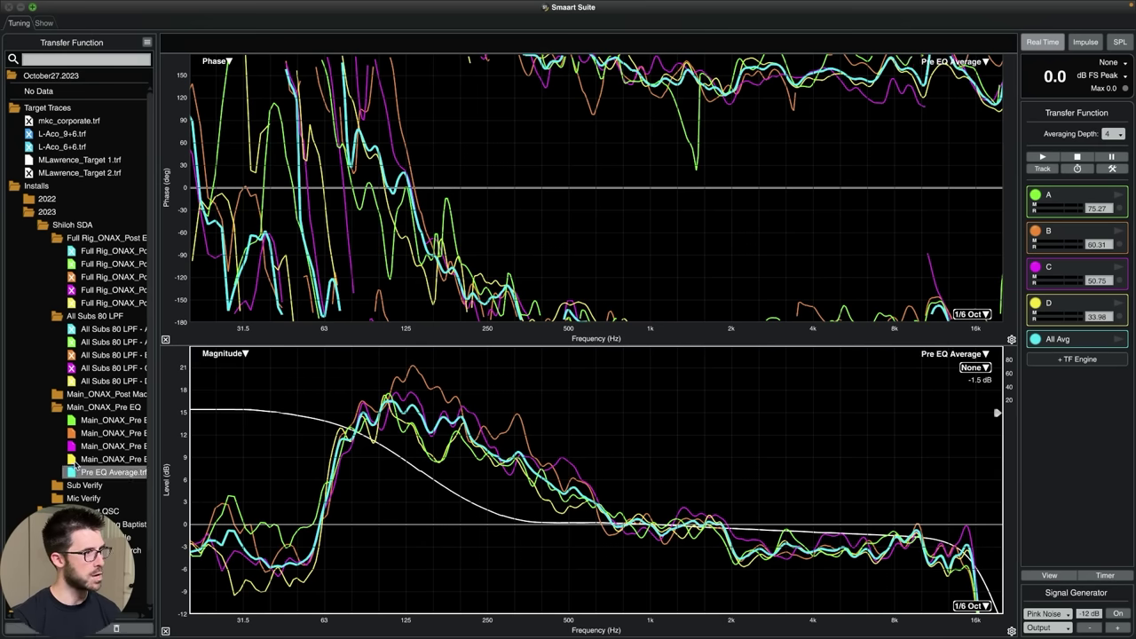
key(Up)
key(Up)
key(Up)
key(Up)
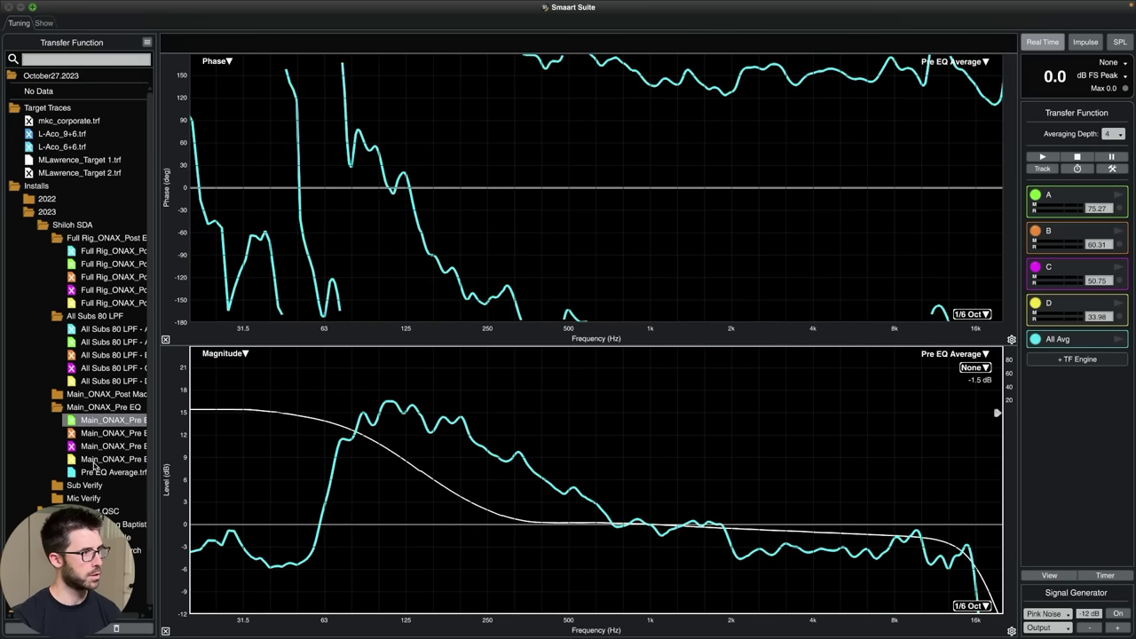
Show the Pre EQ Average trace in an upper magnitude plot and load the Main_ONAX_Post Macro EQ traces into the lower magnitude plot.
drag(94, 468, 527, 234)
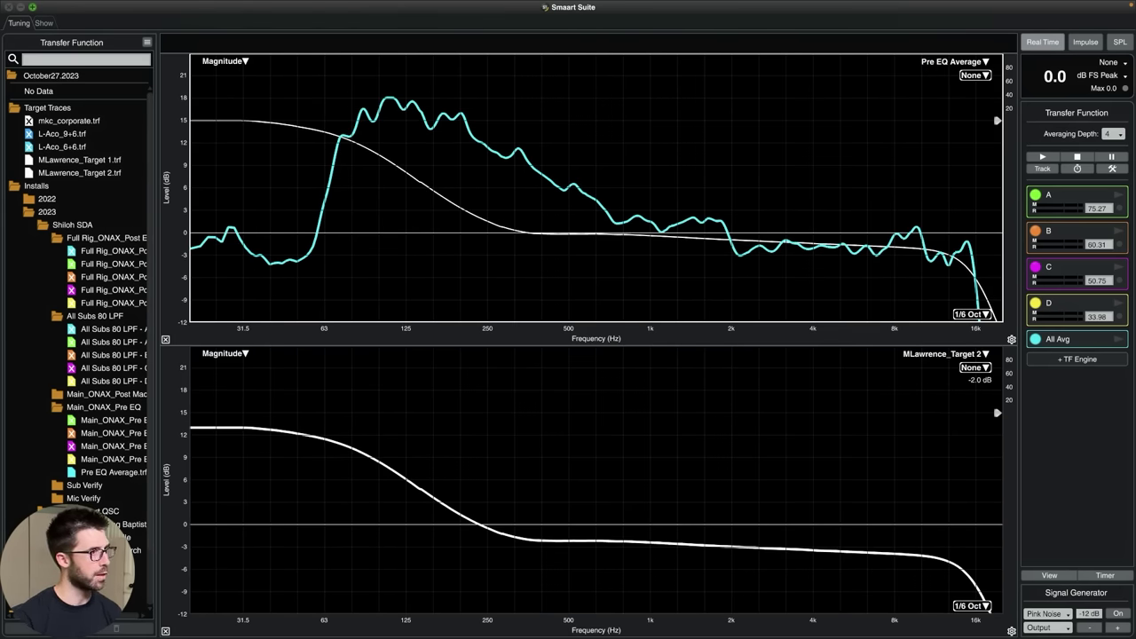
click(60, 397)
click(86, 410)
shift+click(100, 457)
drag(100, 457, 588, 489)
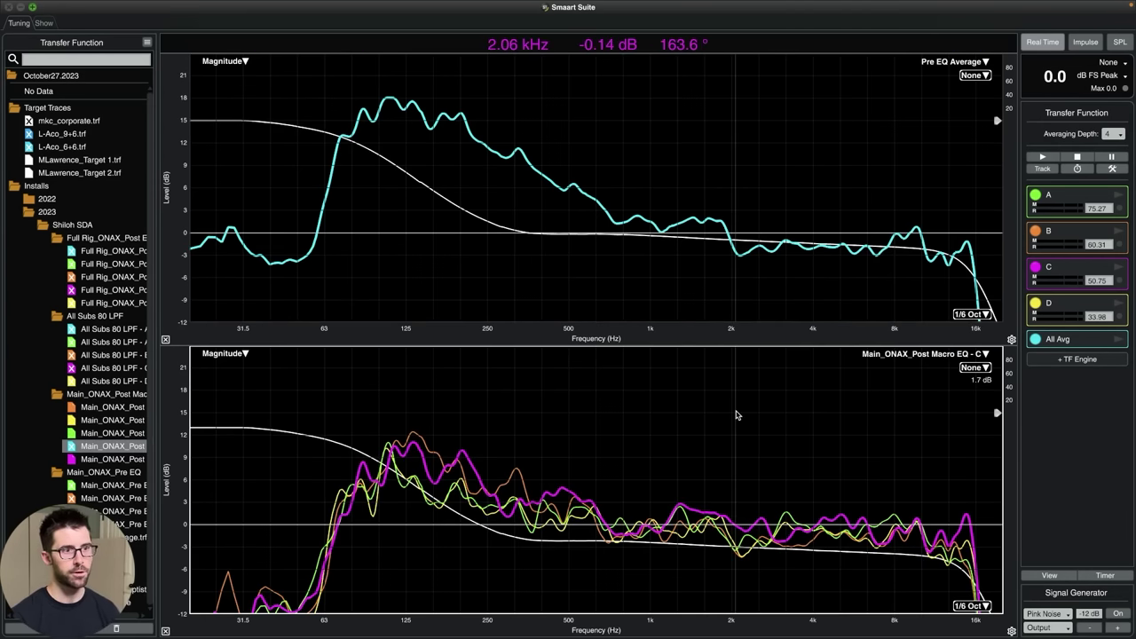
Level-match the traces to the target curve, with Pre EQ Average offset -1.5 dB and Main_ONAX_Post Macro EQ - C offset 1.5 dB.
click(649, 378)
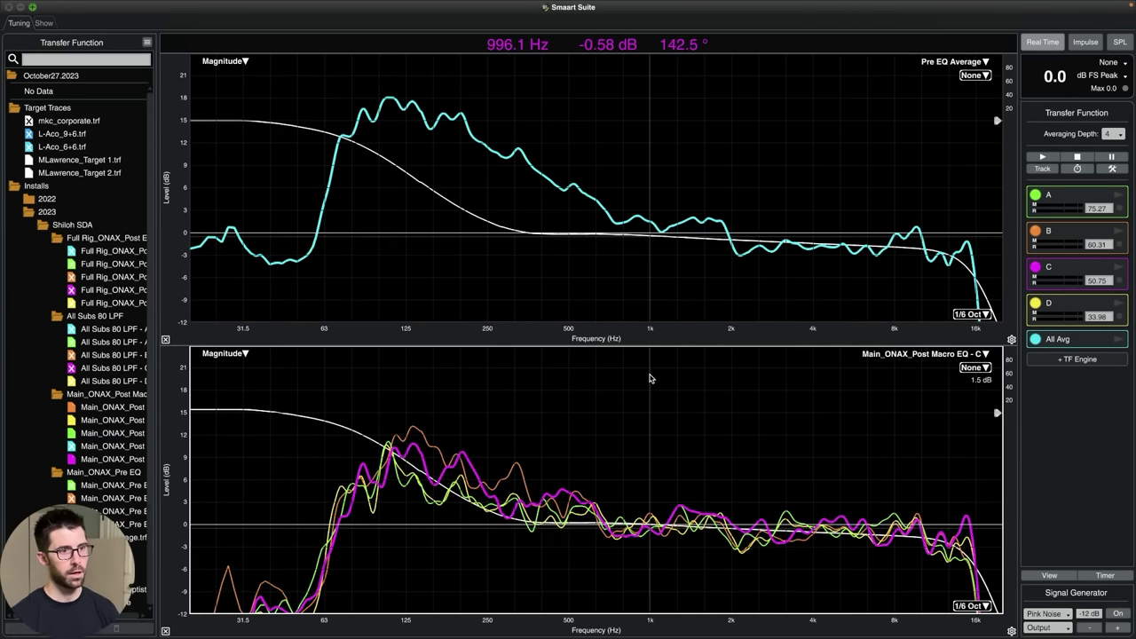
click(654, 101)
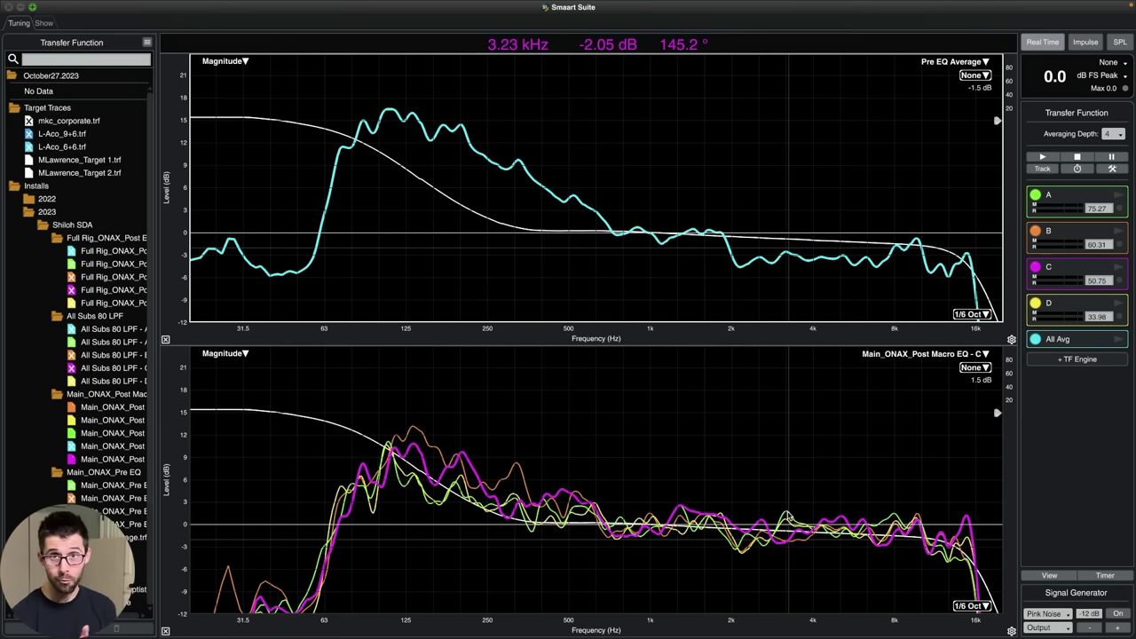
key(ctrl+Up)
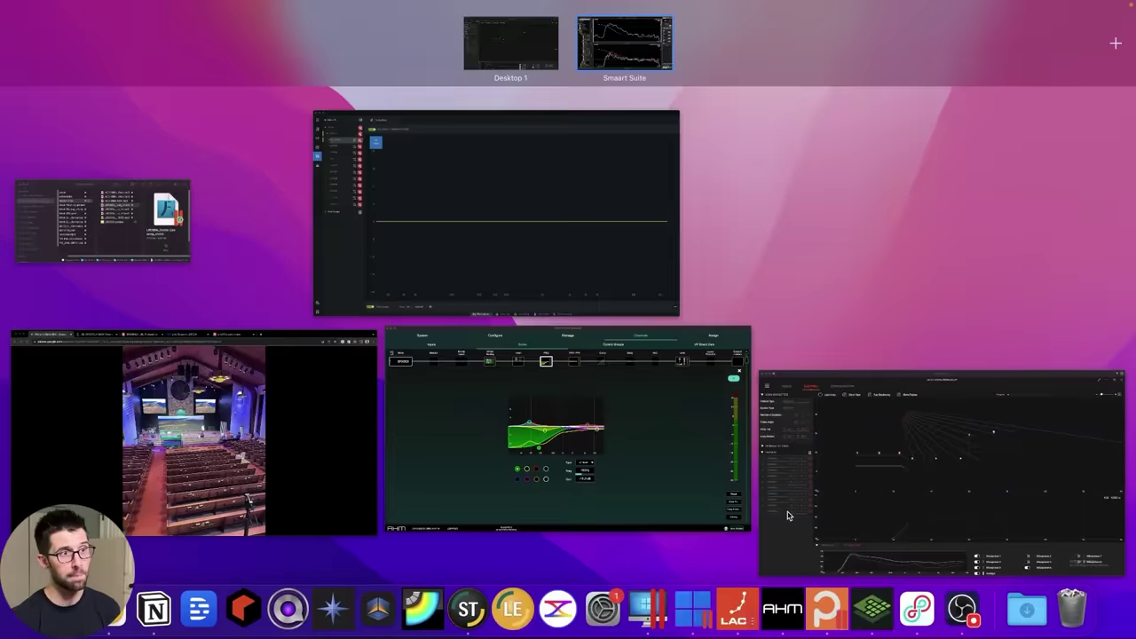
key(Escape)
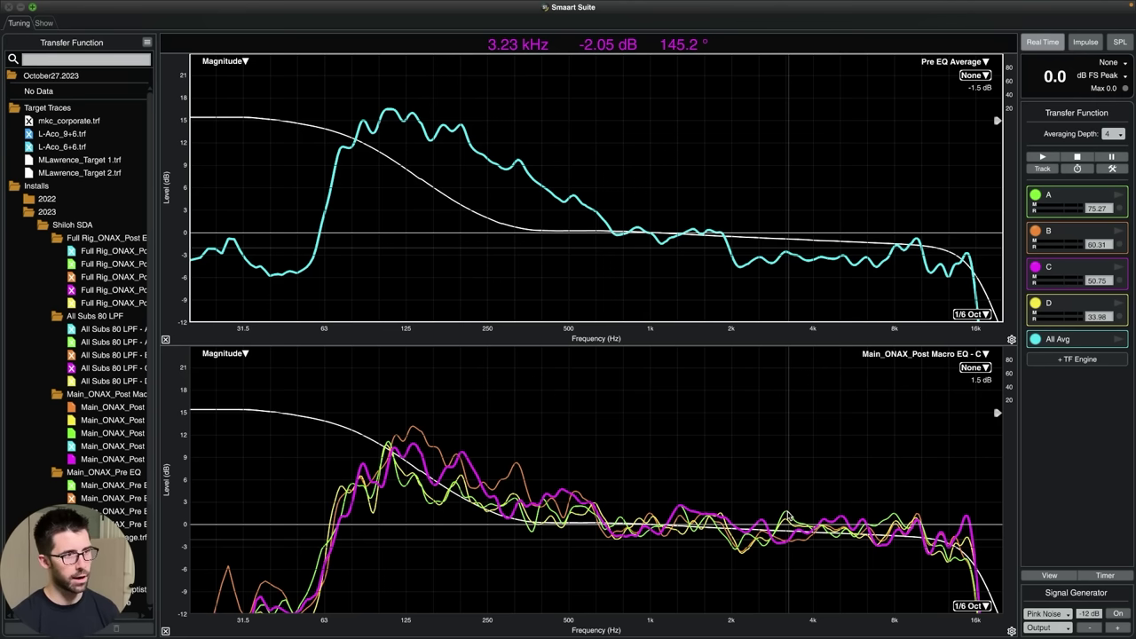
Hide all displayed traces and load the Full Rig_ONAX_Post EQ v5 traces A to D into the lower magnitude plot.
key(ctrl+h)
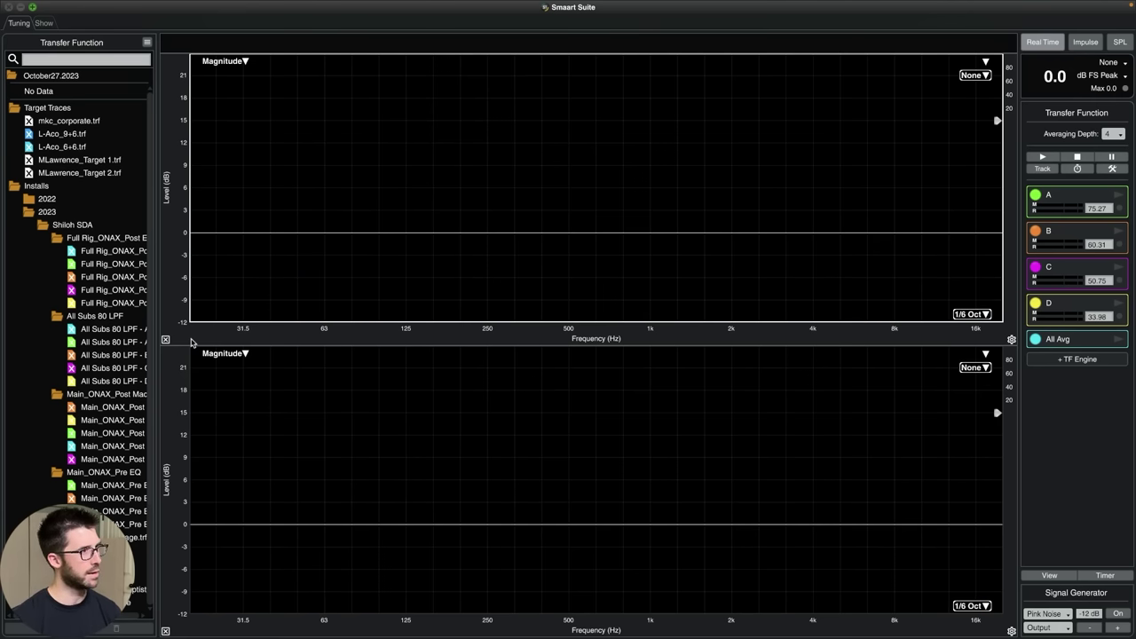
click(111, 266)
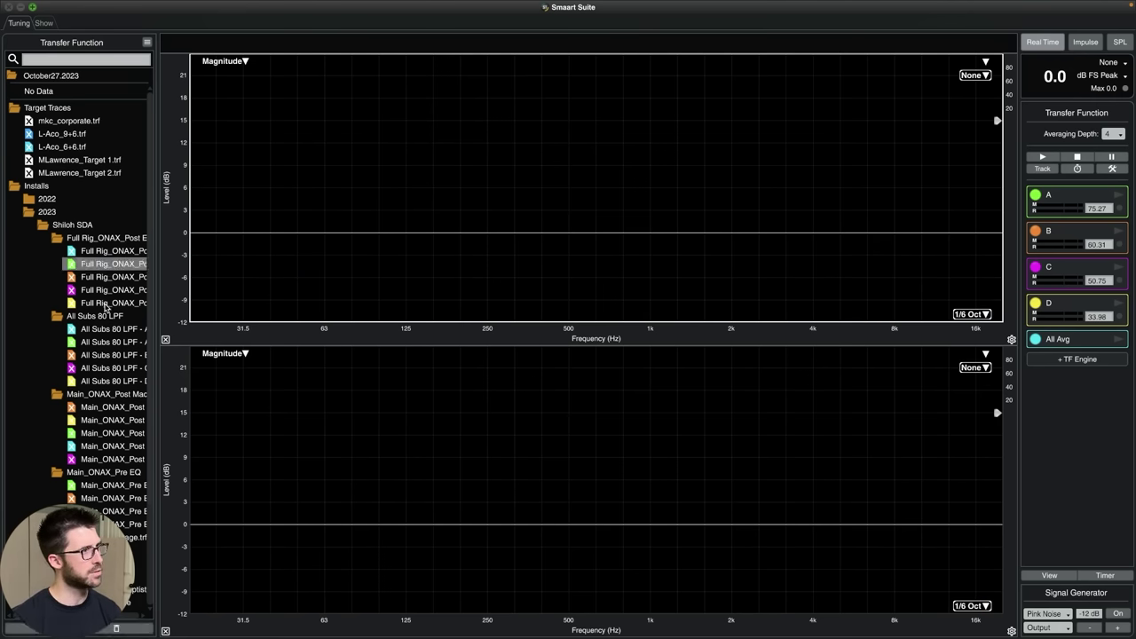
shift+click(105, 303)
drag(109, 272, 417, 410)
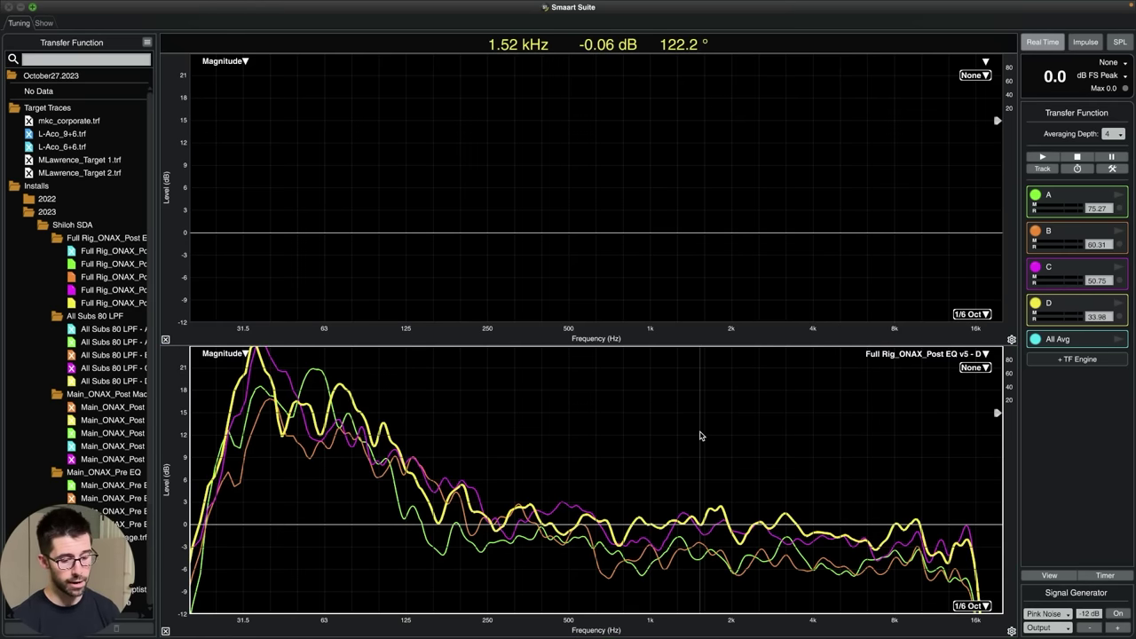
key(Up)
key(Down)
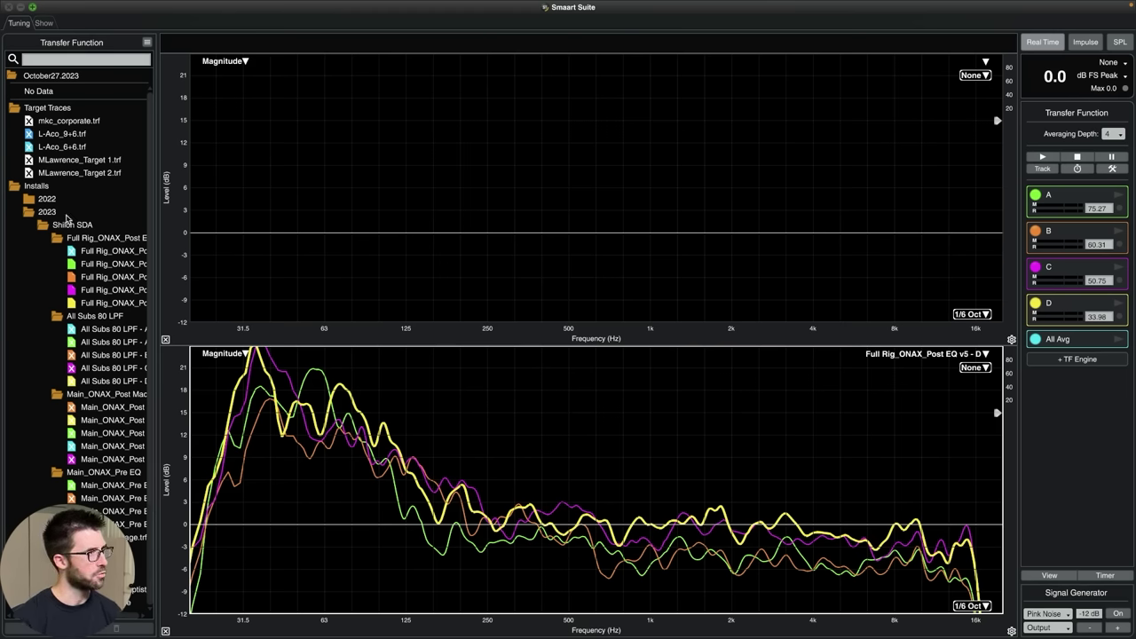
click(44, 173)
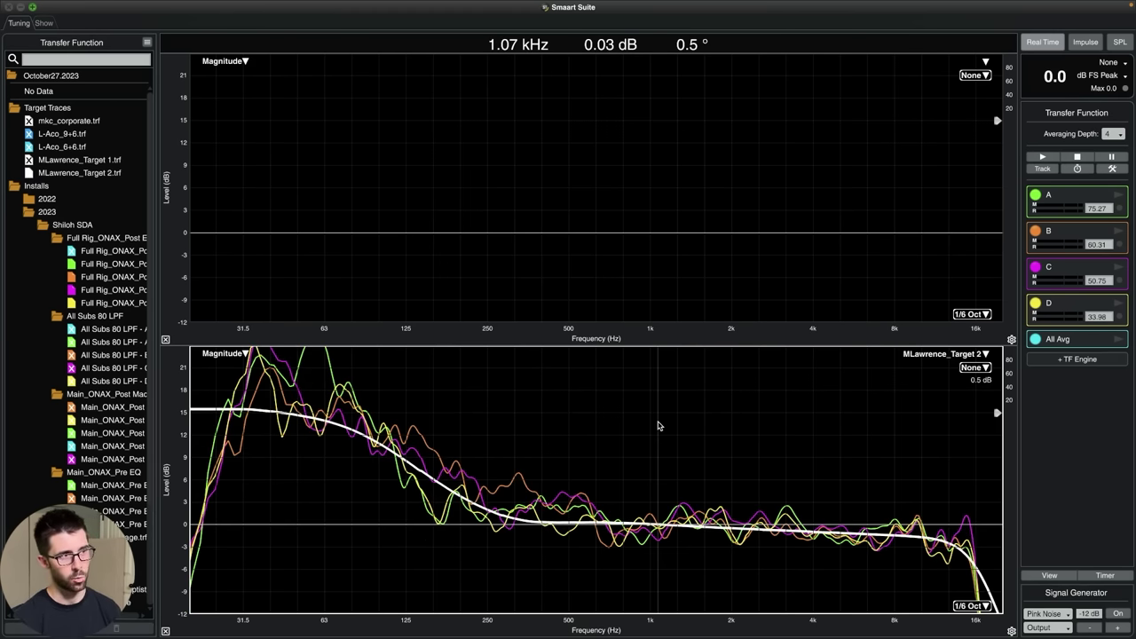
key(Up)
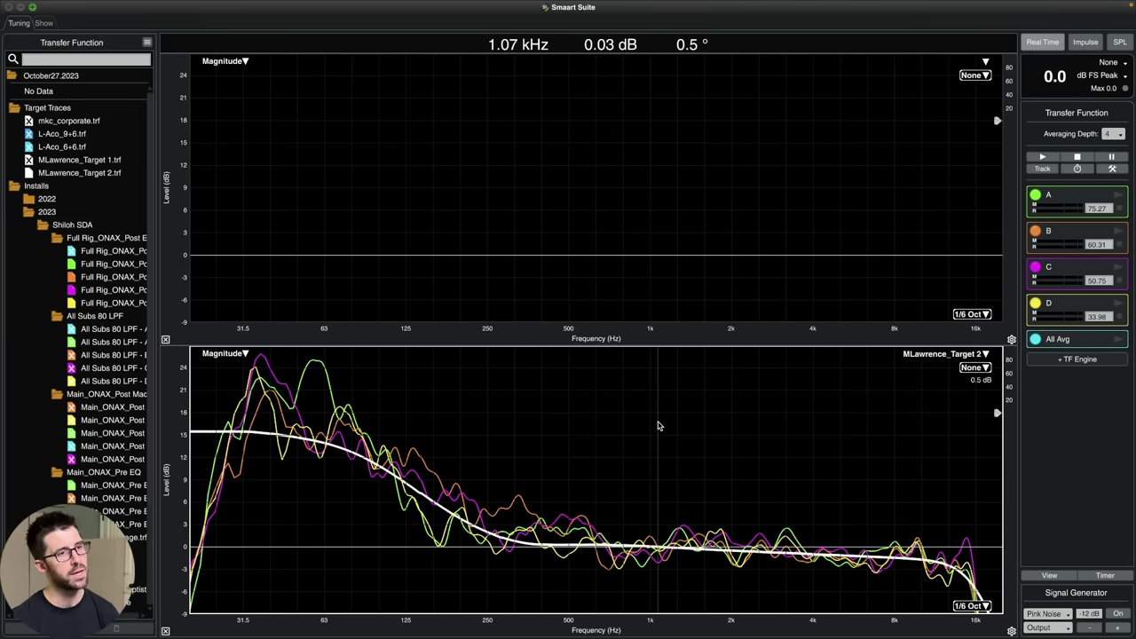
Switch to AHM System Manager and review the two bell filters in the PEQ of the Subs zone.
key(ctrl+Up)
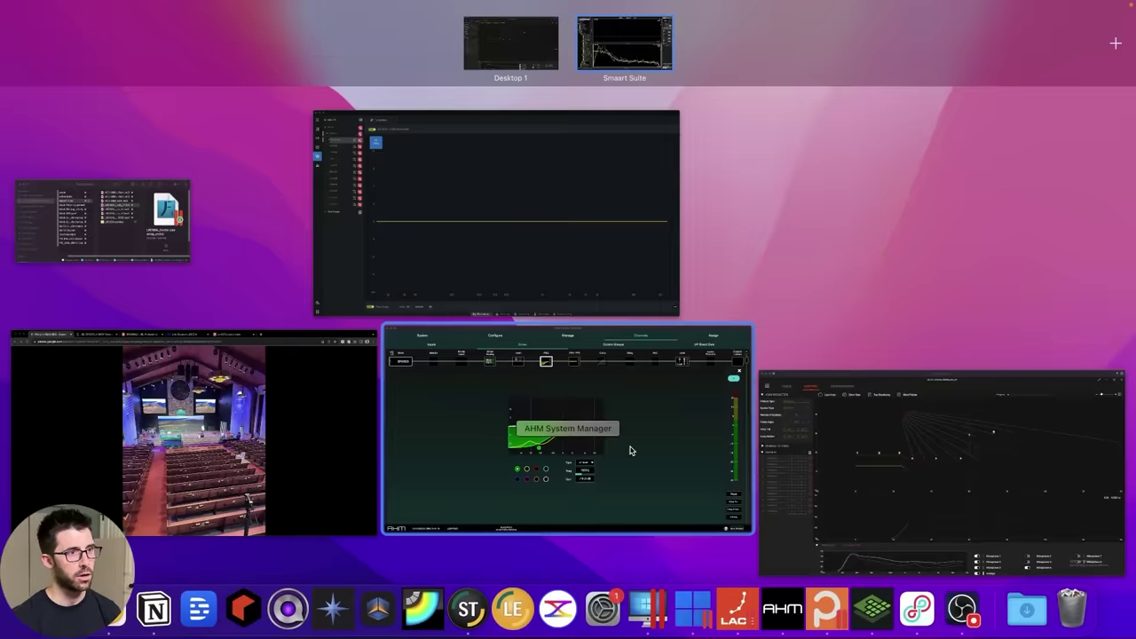
click(626, 453)
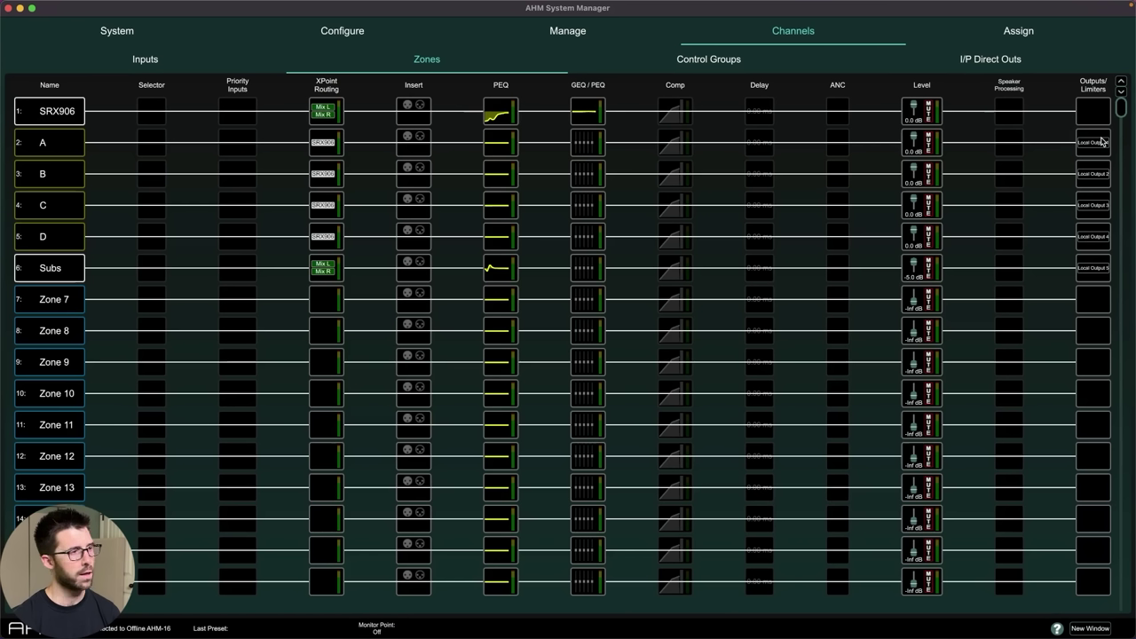
click(1098, 139)
click(495, 268)
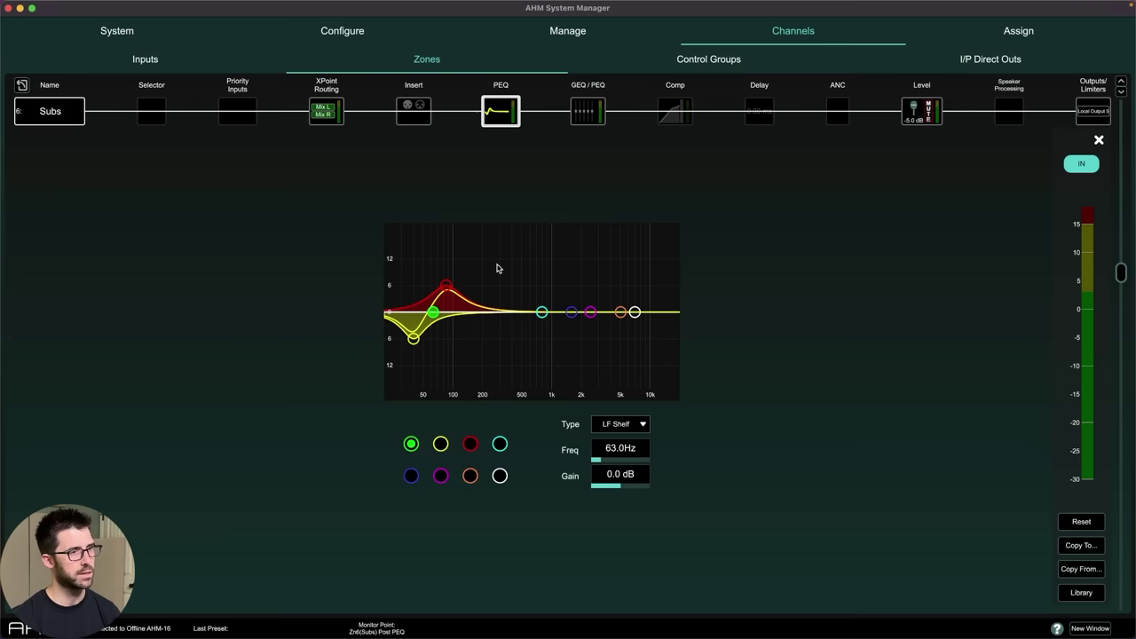
click(414, 339)
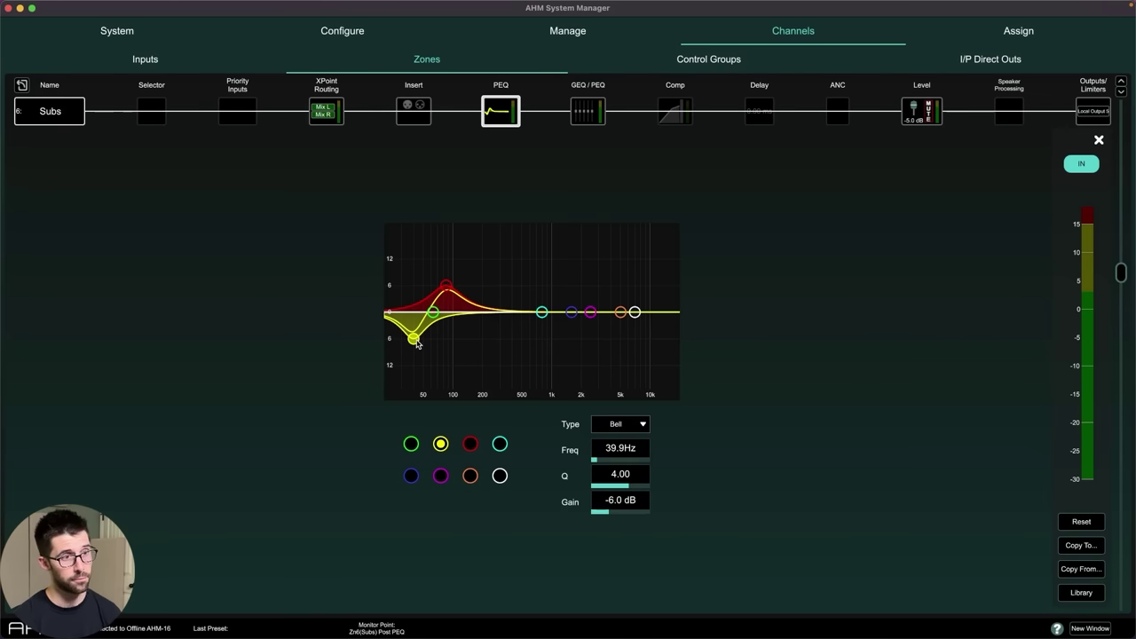
click(447, 286)
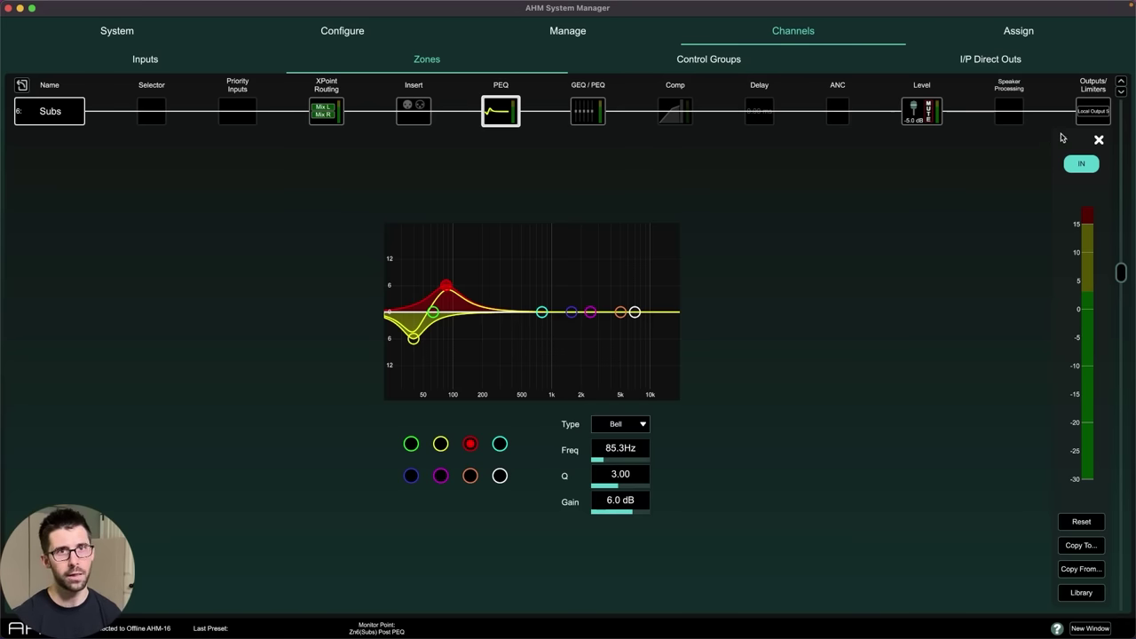
click(1098, 141)
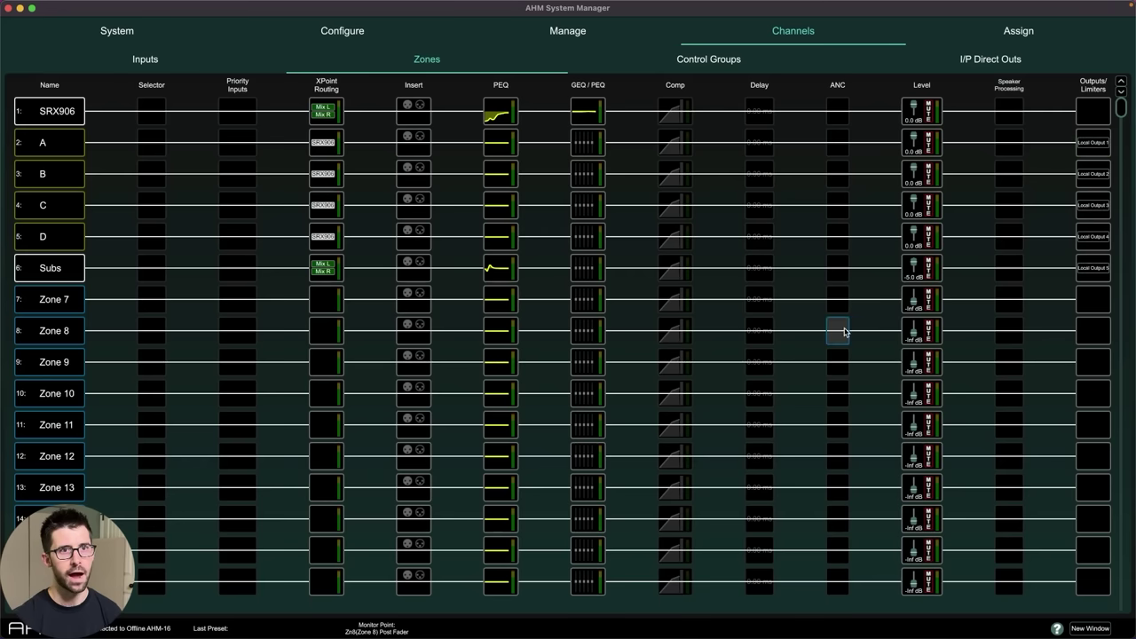
Return to Smaart Suite and set the magnitude plot smoothing to 1/3 Oct.
key(ctrl+Up)
click(740, 408)
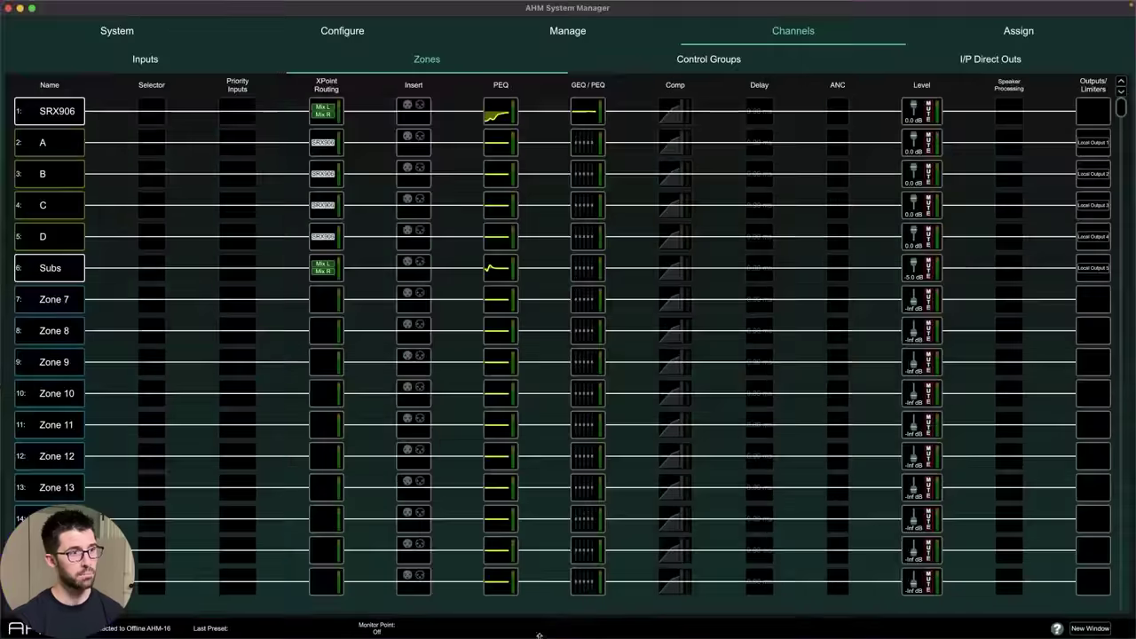
click(465, 607)
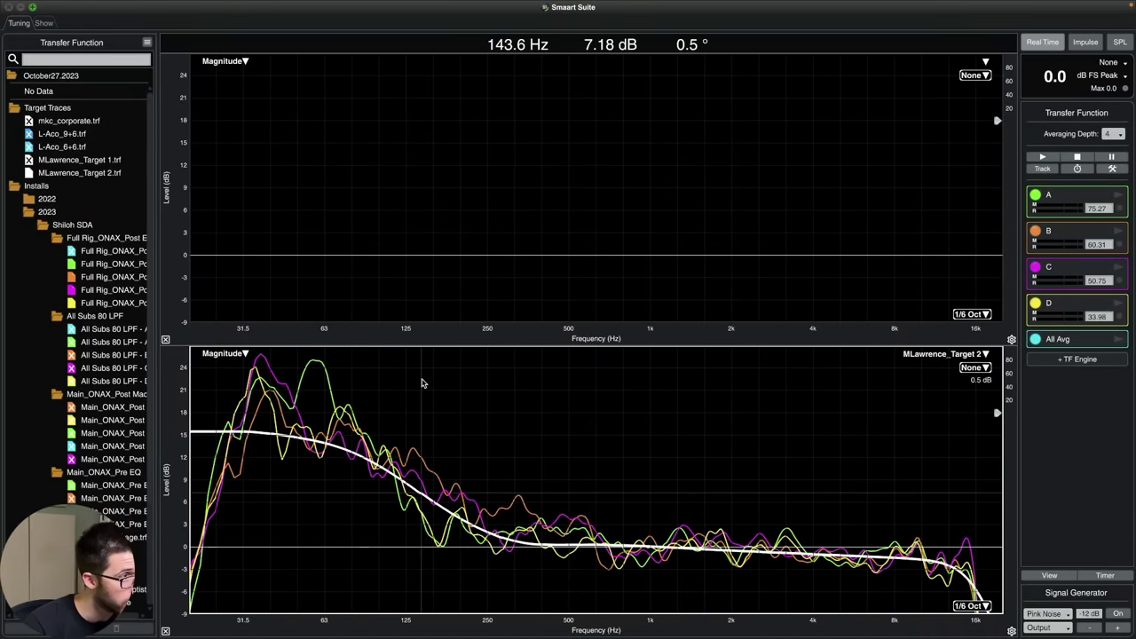
click(973, 606)
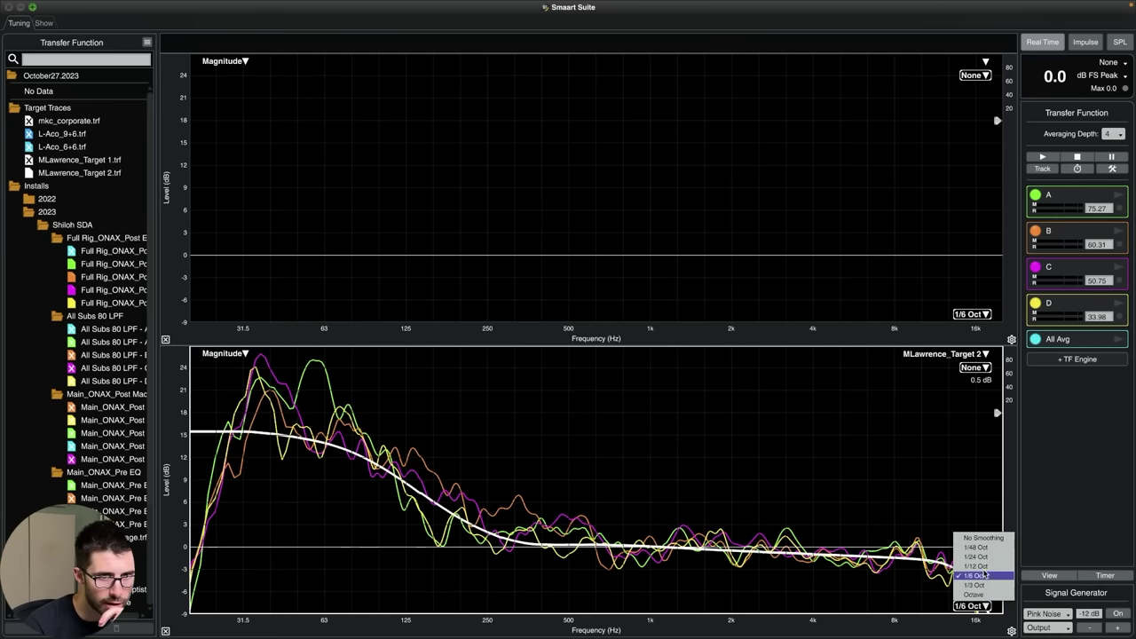
click(975, 585)
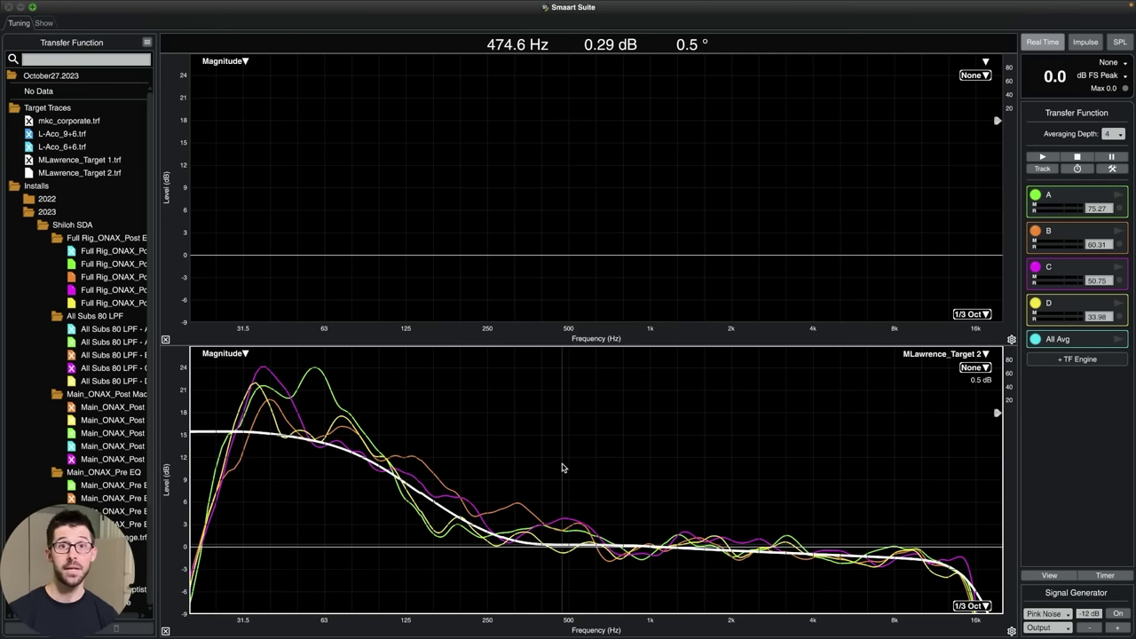
Switch to the Google Photos album in Chrome and view the photo of the laptop running Smaart at the mix position.
key(ctrl+Up)
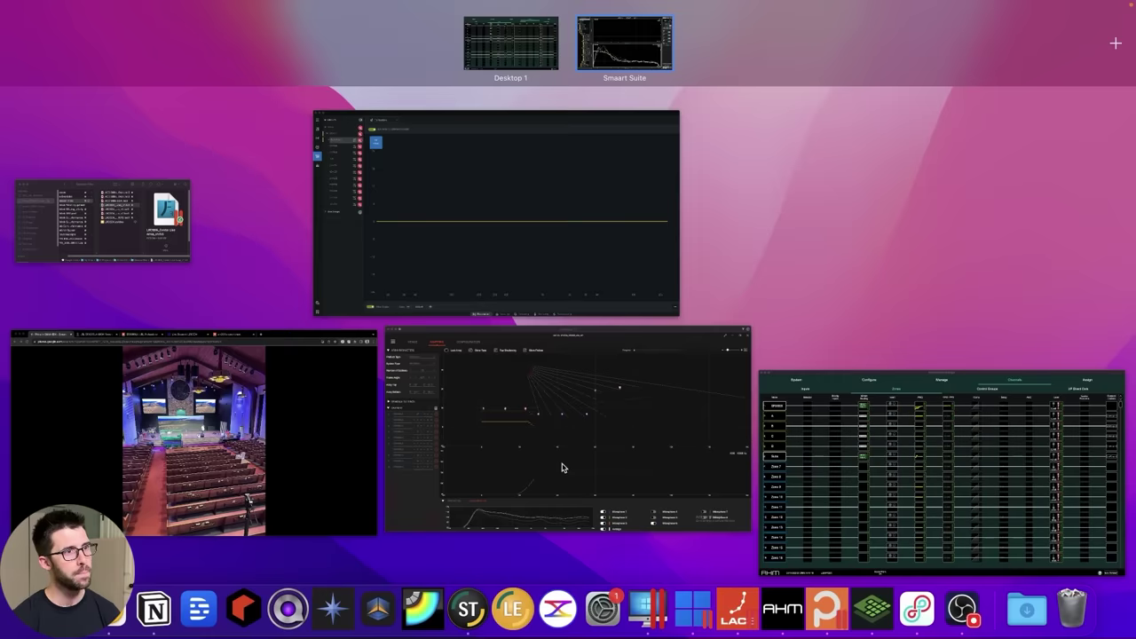
click(598, 44)
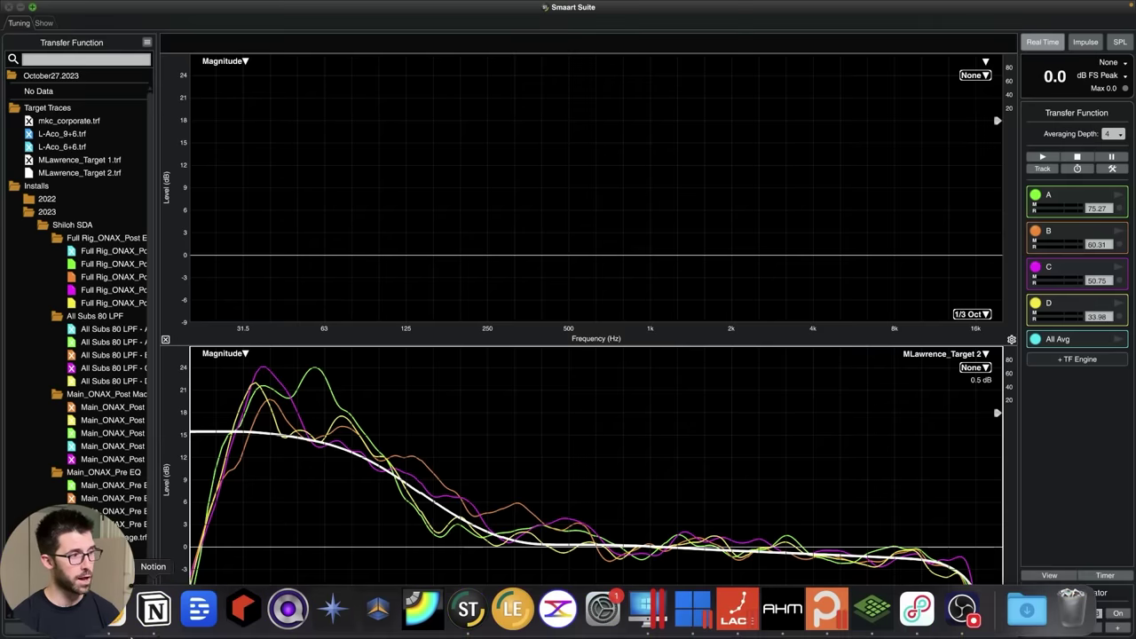
key(ctrl+Left)
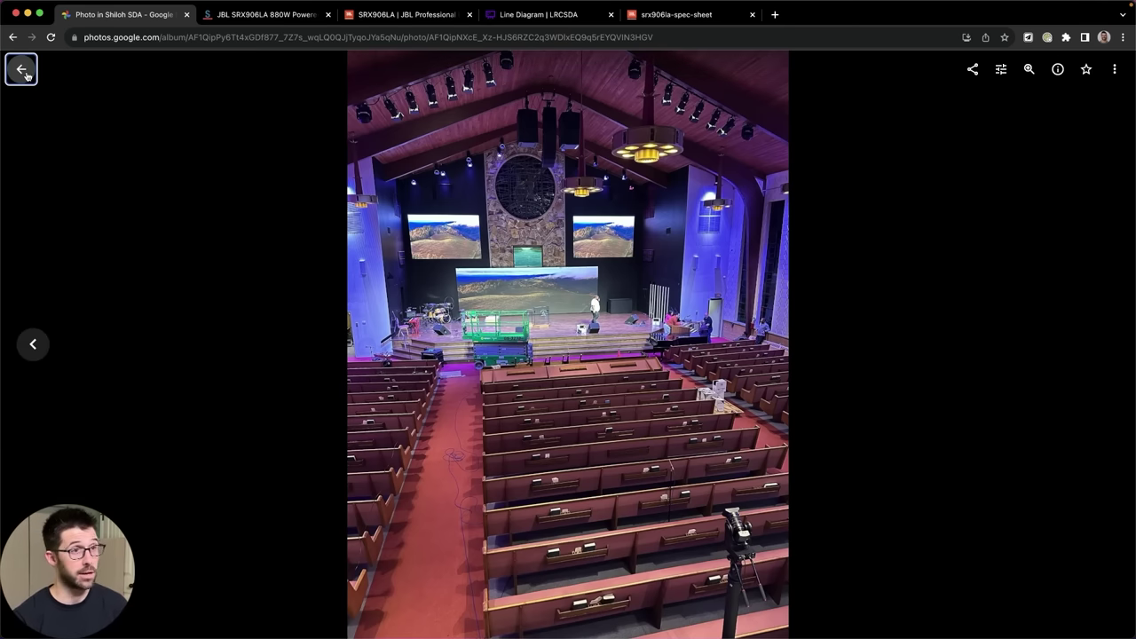
click(21, 70)
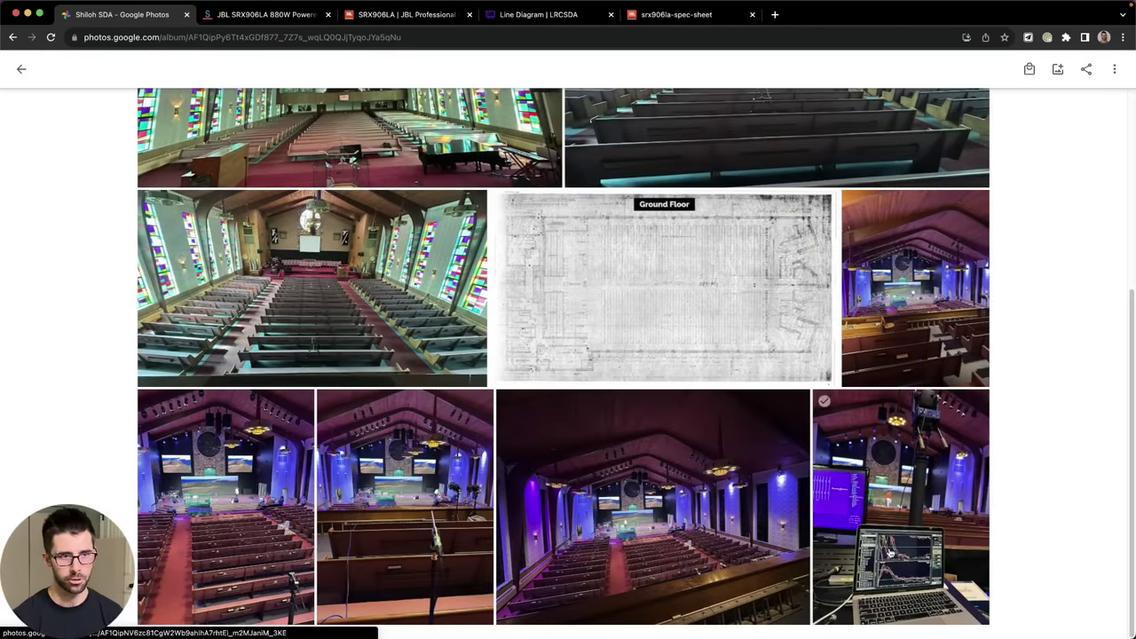
click(823, 401)
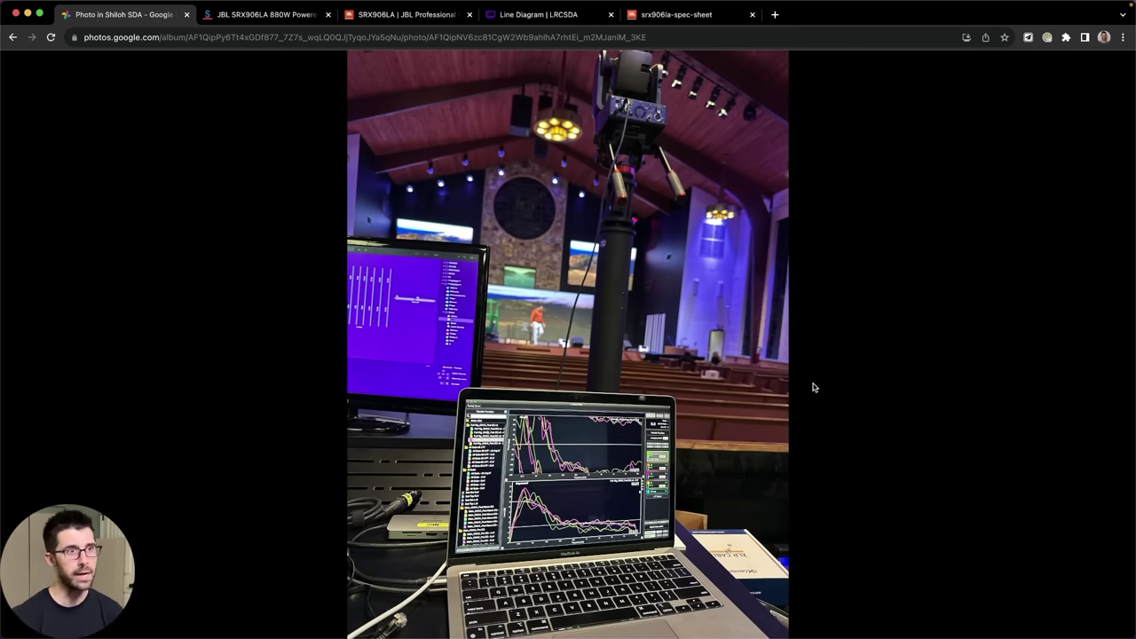
key(Escape)
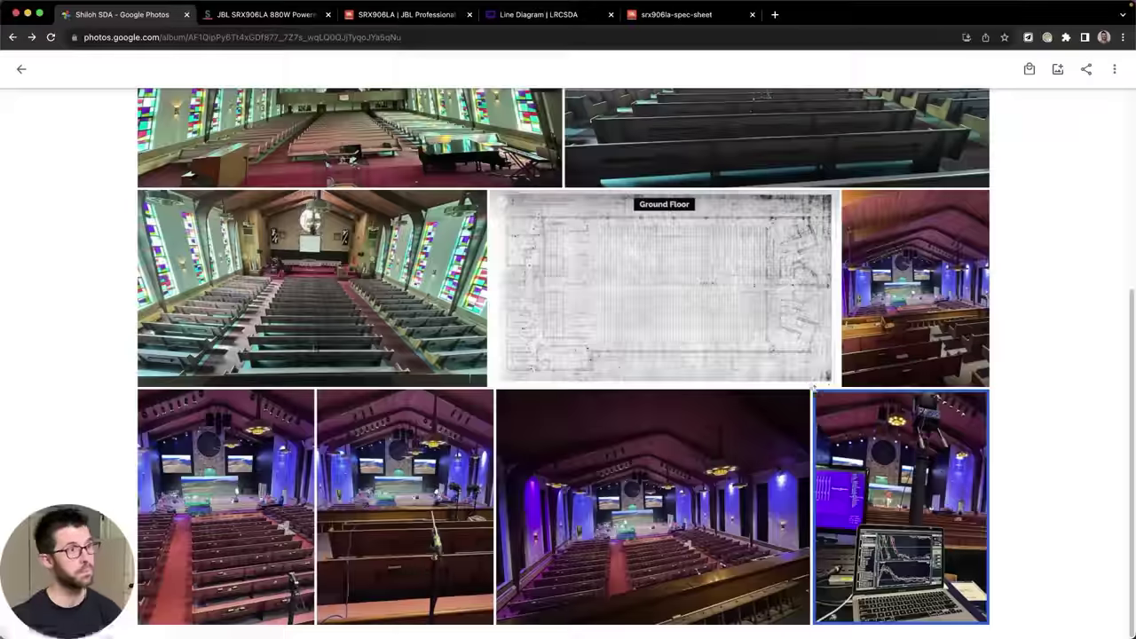
Open the photo of the stained-glass sanctuary from the balcony and mark the front outer pews on both sides with rectangles.
click(318, 257)
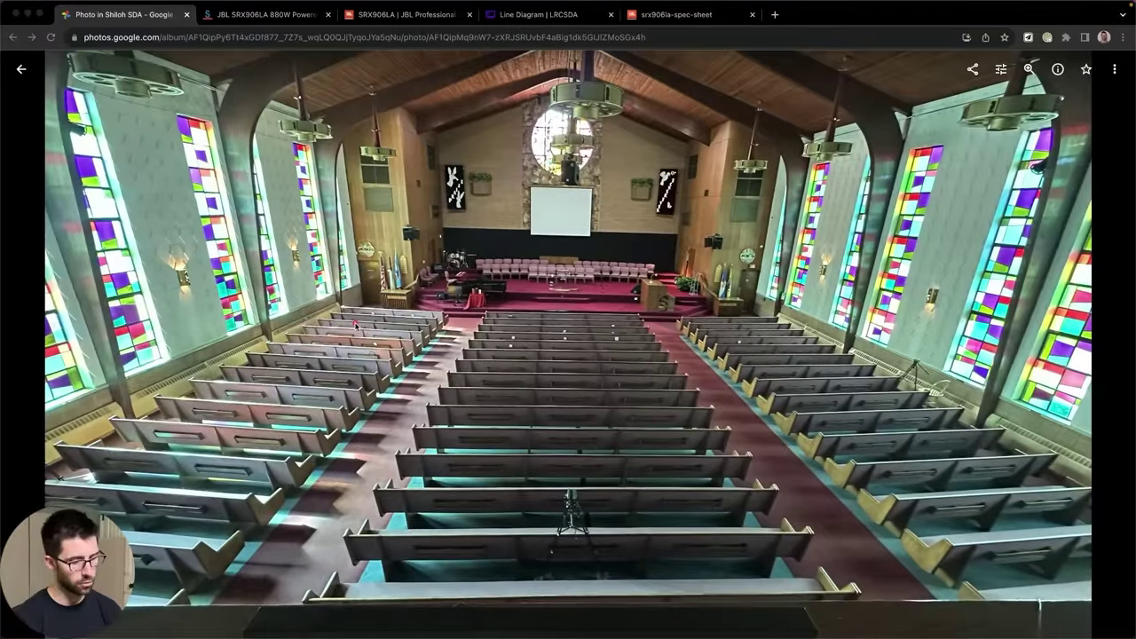
drag(330, 292, 459, 324)
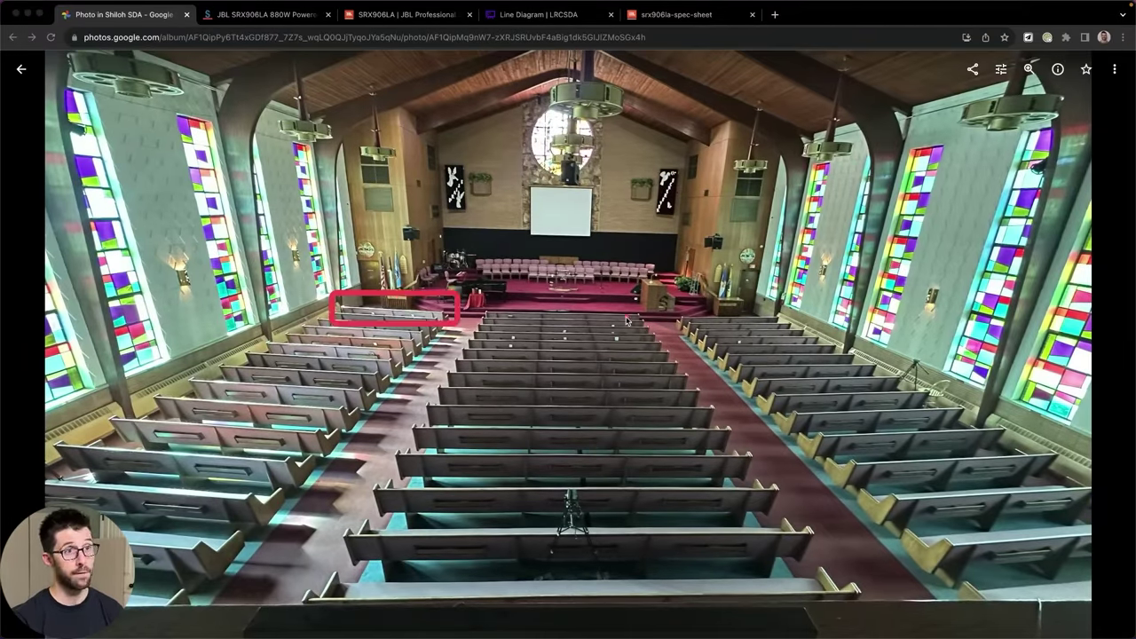
drag(685, 282, 784, 334)
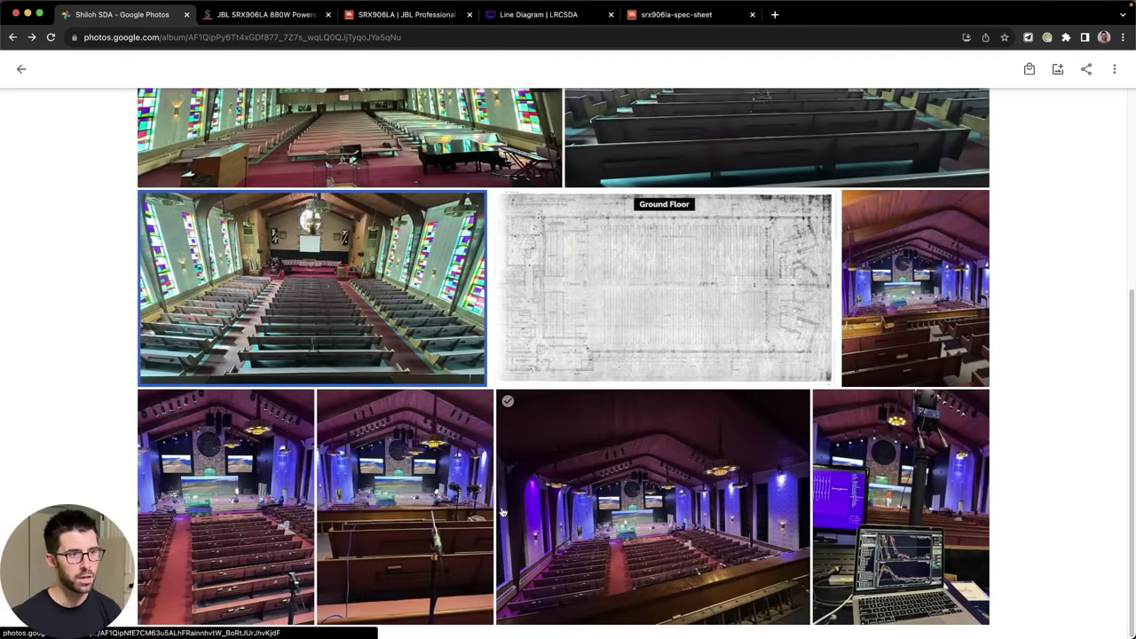
View the photo of the measurement microphone in the balcony pews and switch to the LAC mapping of the array.
click(404, 497)
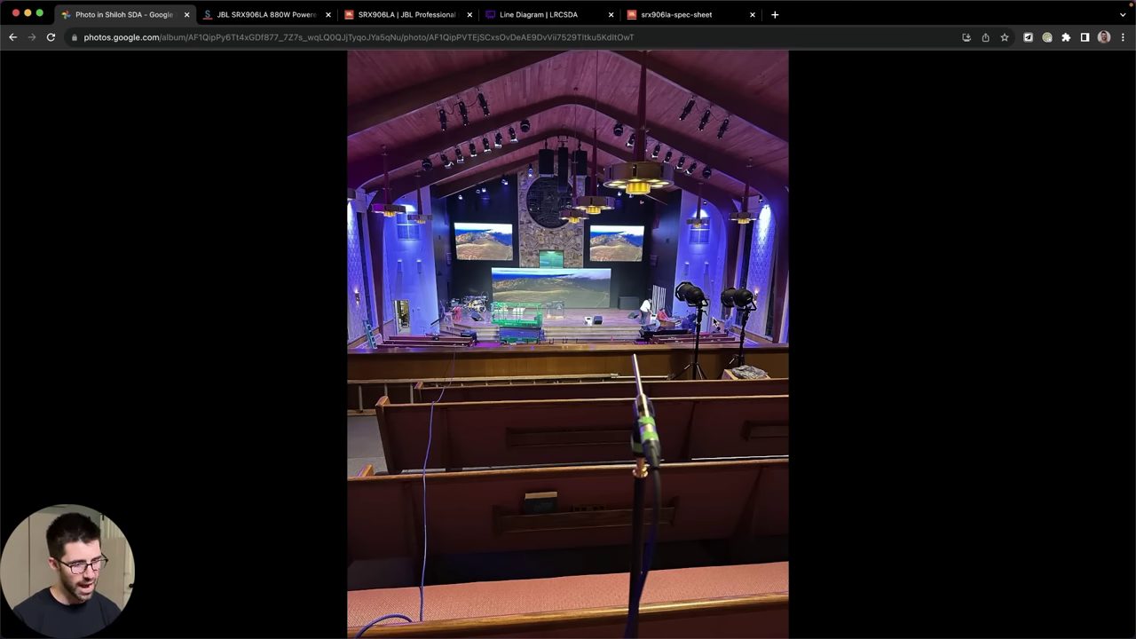
key(ctrl+Up)
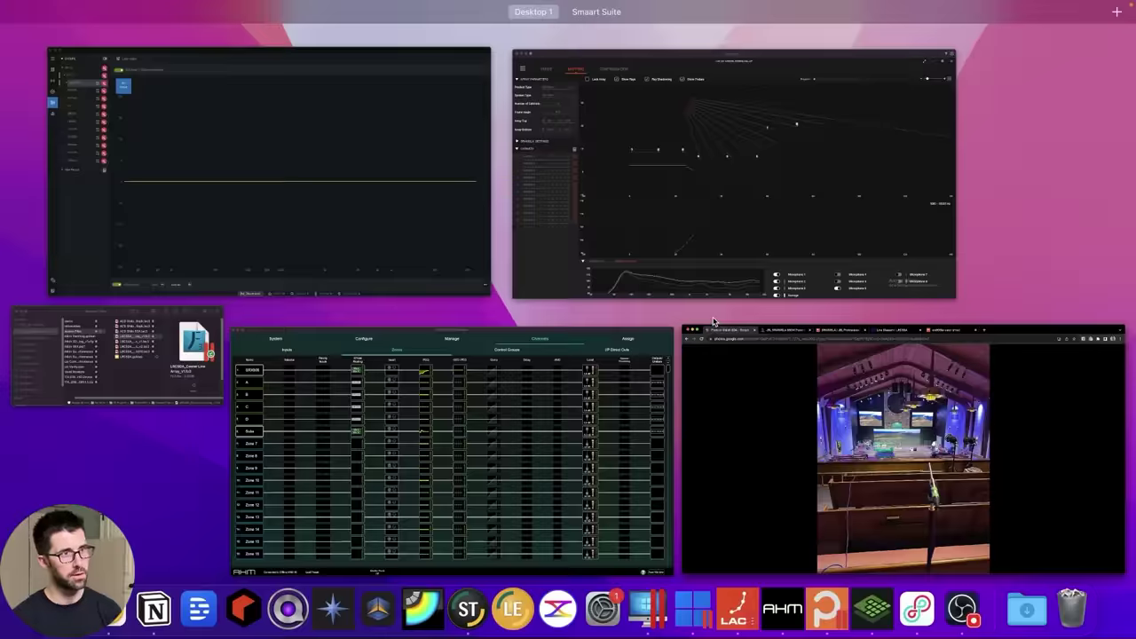
click(900, 144)
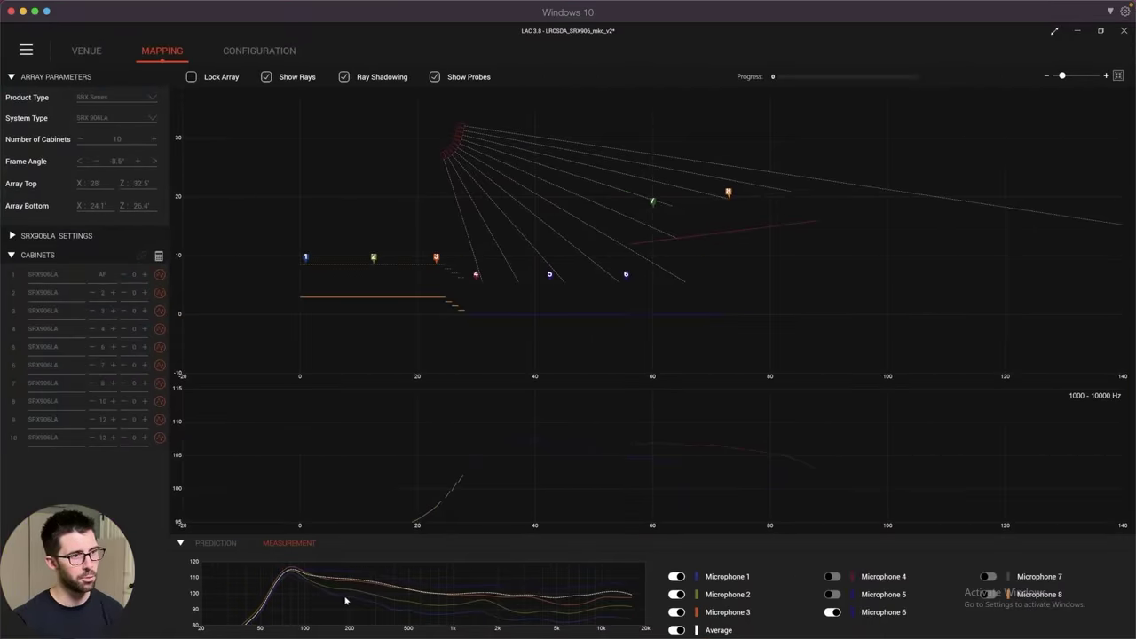